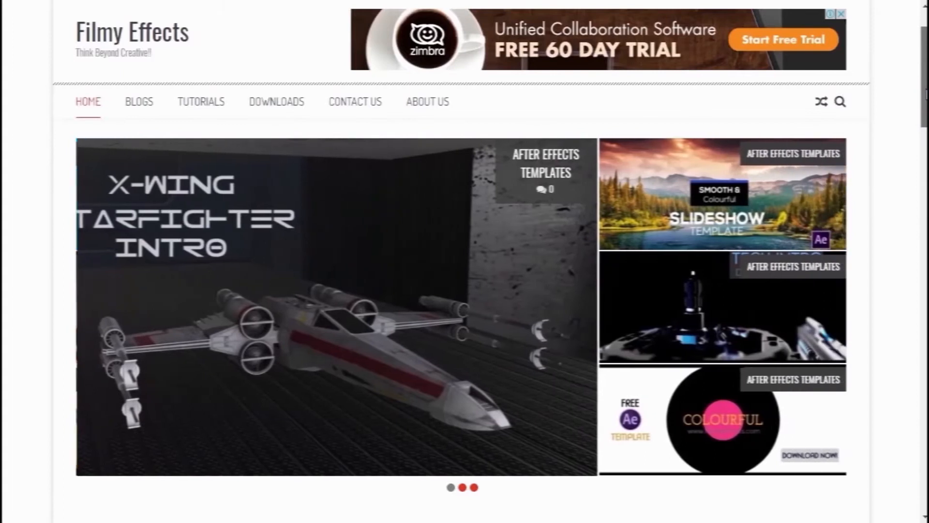
- Browse the Filmy Effects website's home page and its blog posts on After Effects templates
scroll(465, 262, down, 2)
scroll(464, 262, down, 5)
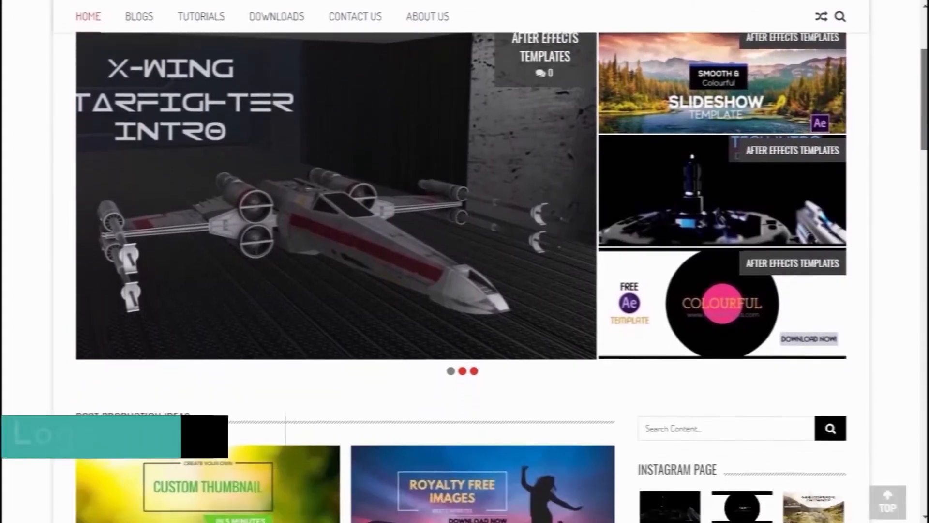
scroll(465, 261, down, 4)
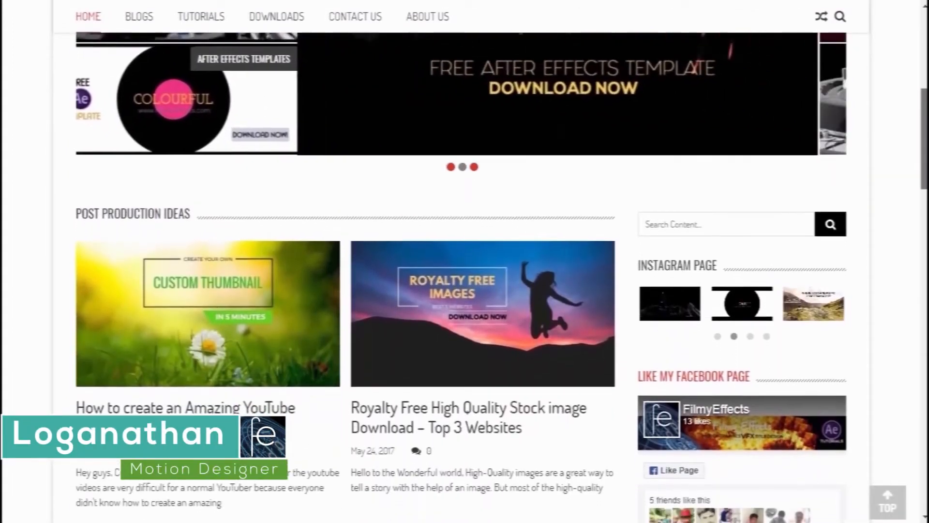
scroll(346, 261, down, 1)
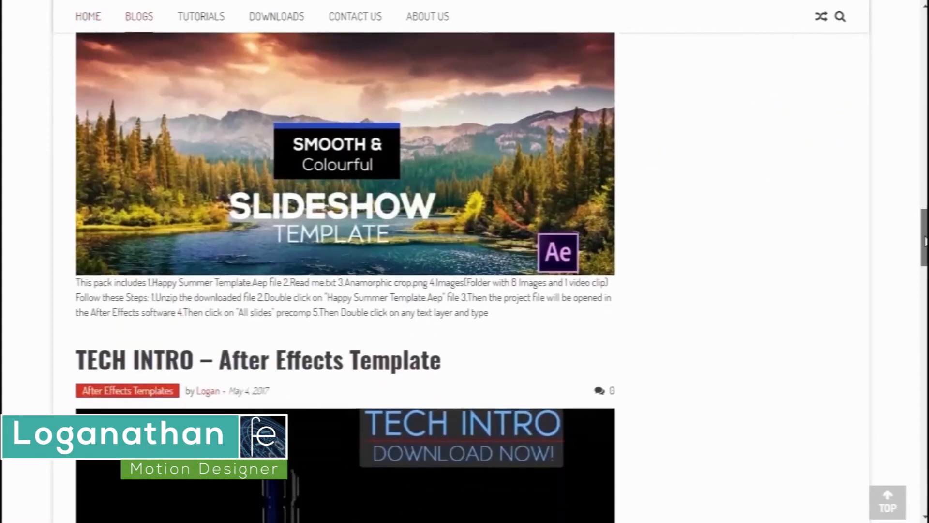
scroll(346, 261, down, 6)
scroll(346, 262, down, 3)
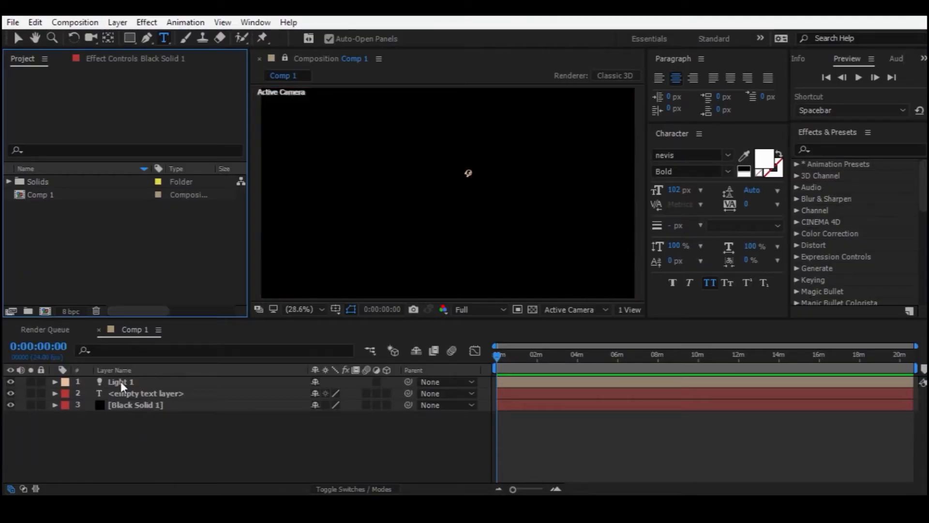
right_click(173, 442)
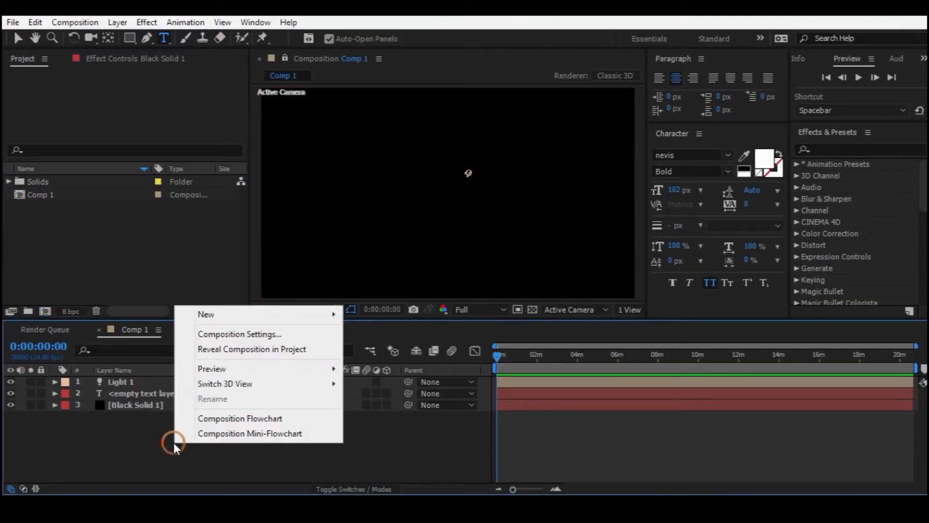
mouse_move(318, 317)
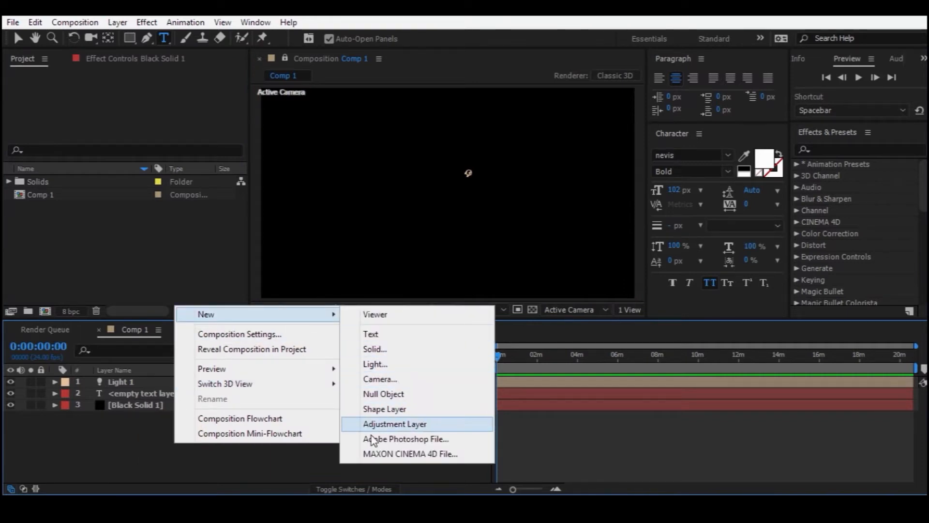
click(27, 423)
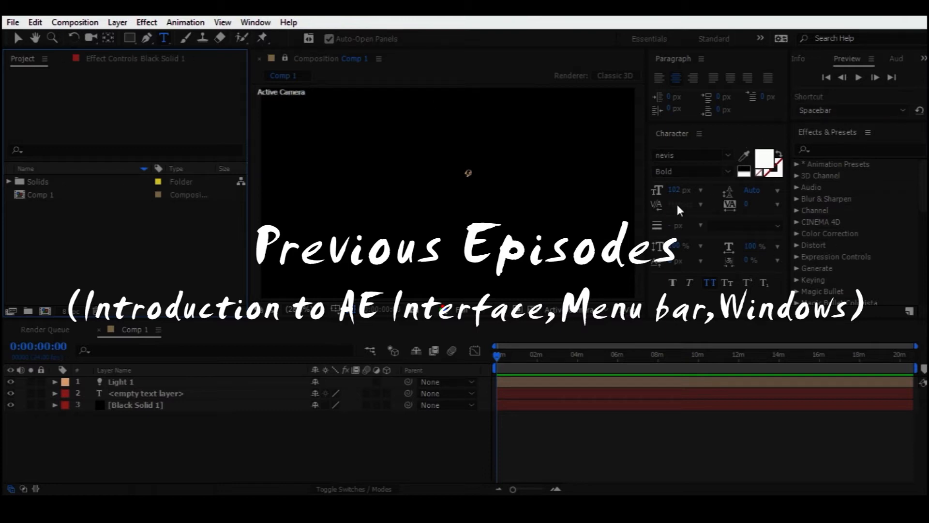
click(206, 434)
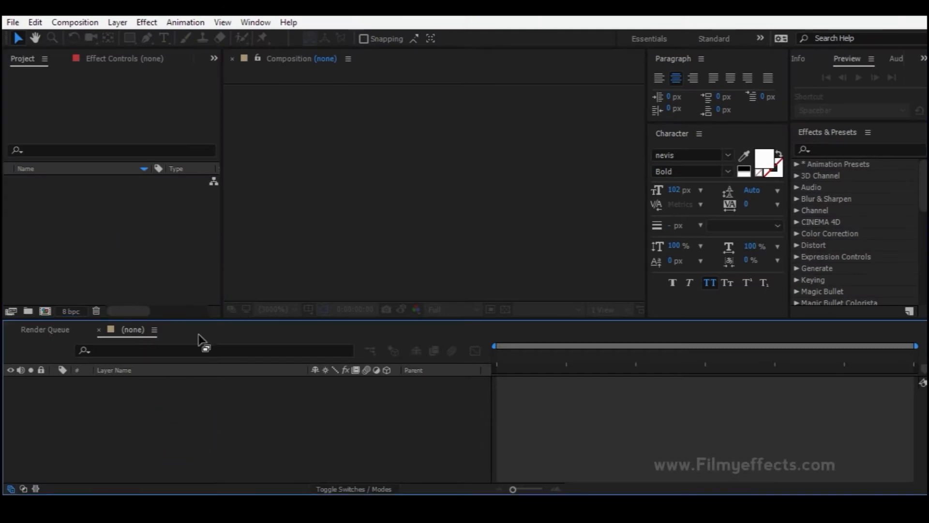
- Create a composition named New with the HDTV 1080 24 preset and a duration of 0:00:10:00
right_click(73, 248)
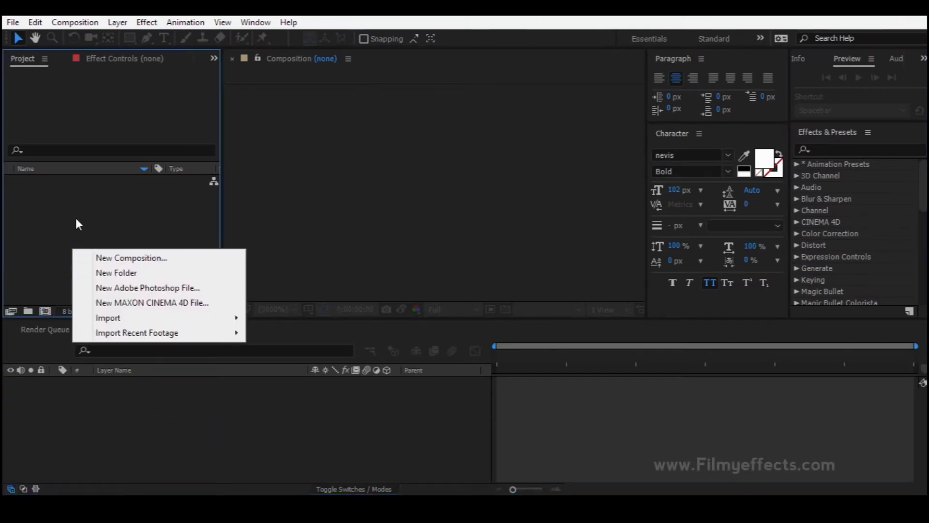
click(87, 257)
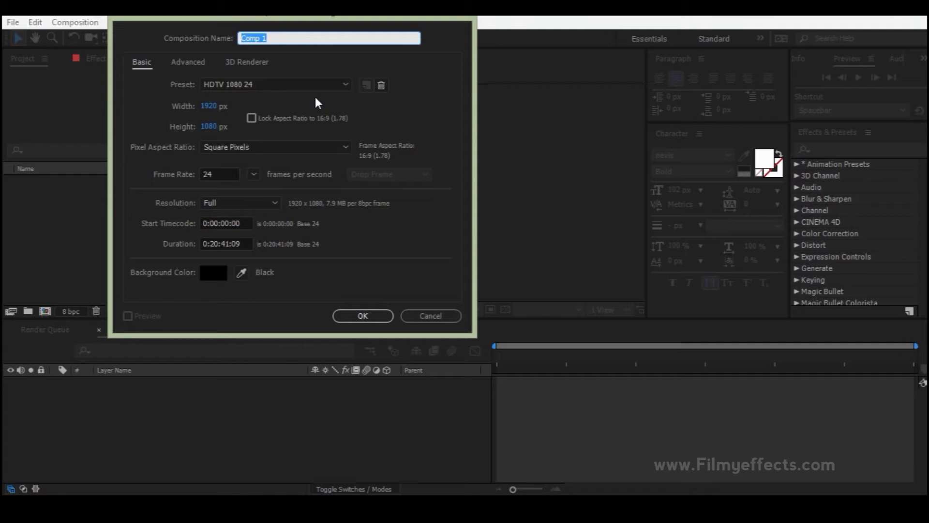
text(New)
click(363, 315)
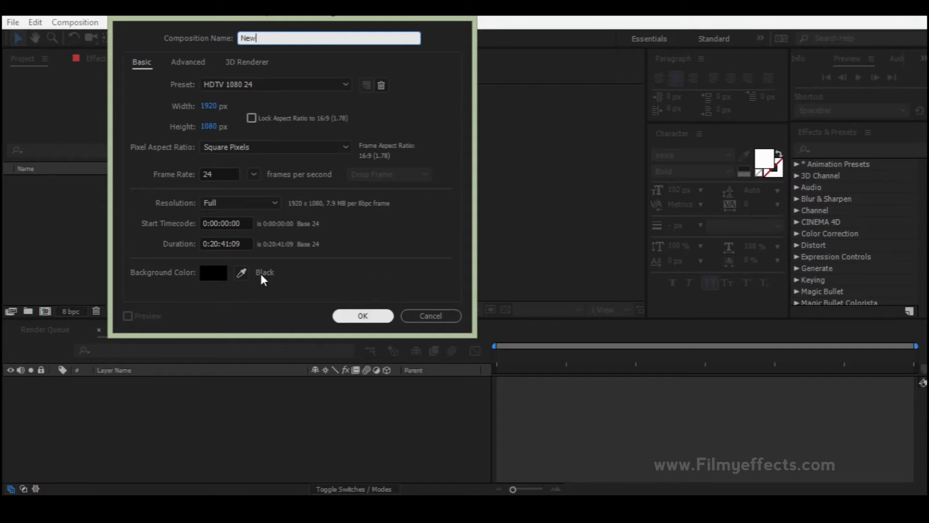
click(221, 244)
key(ctrl+a)
text(0:00:10:00)
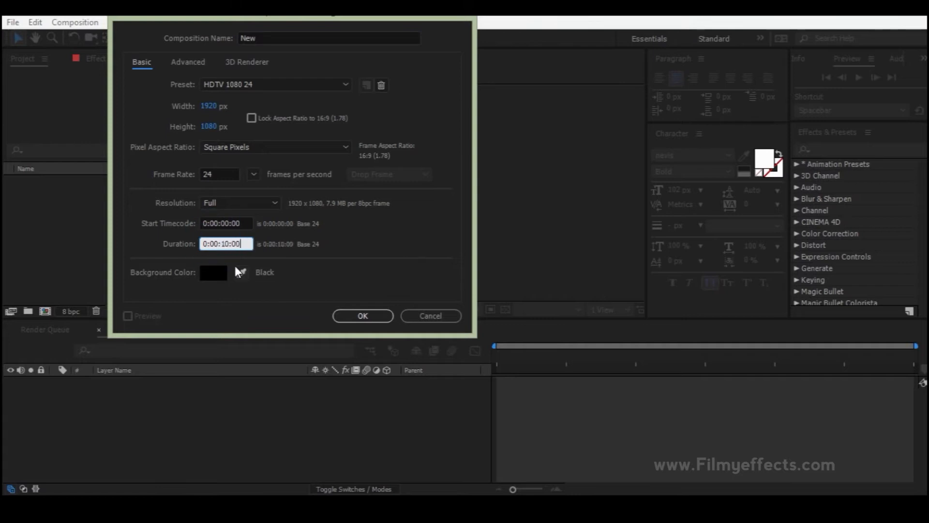
click(352, 315)
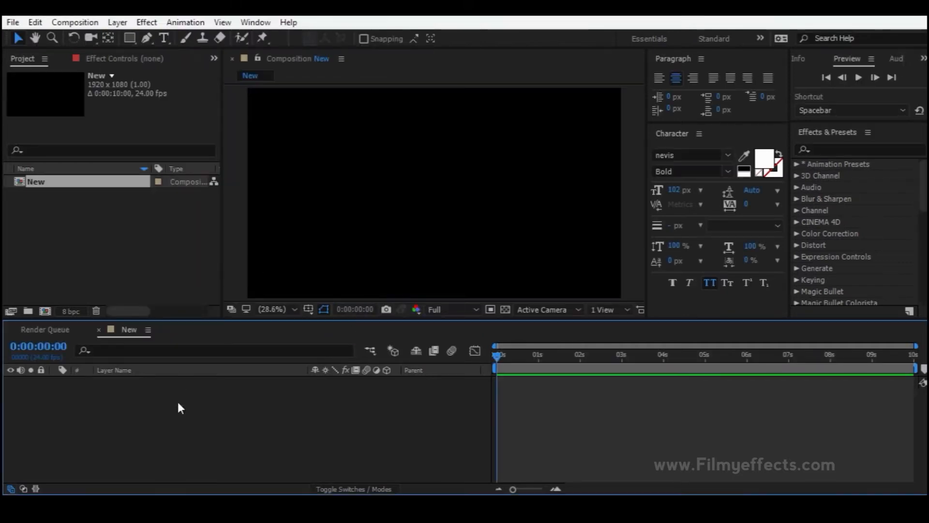
drag(519, 359, 391, 443)
click(129, 375)
right_click(216, 431)
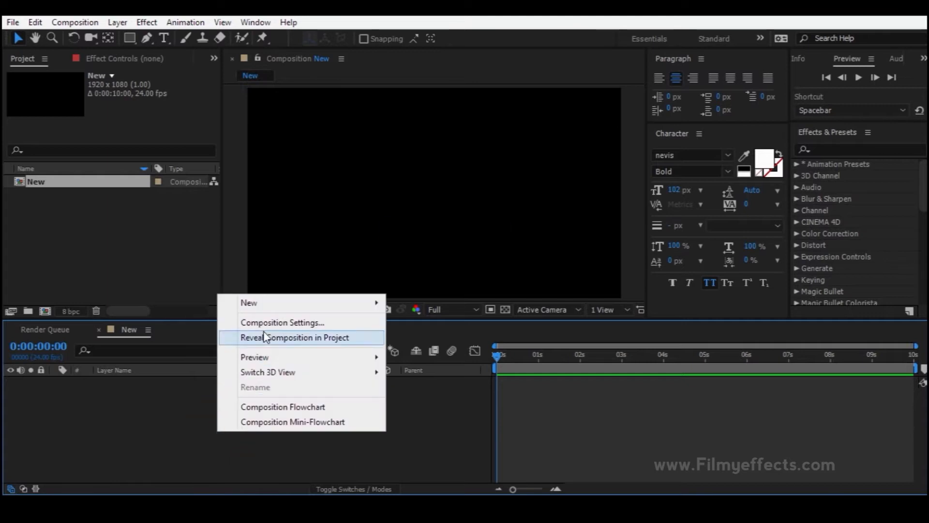
mouse_move(257, 302)
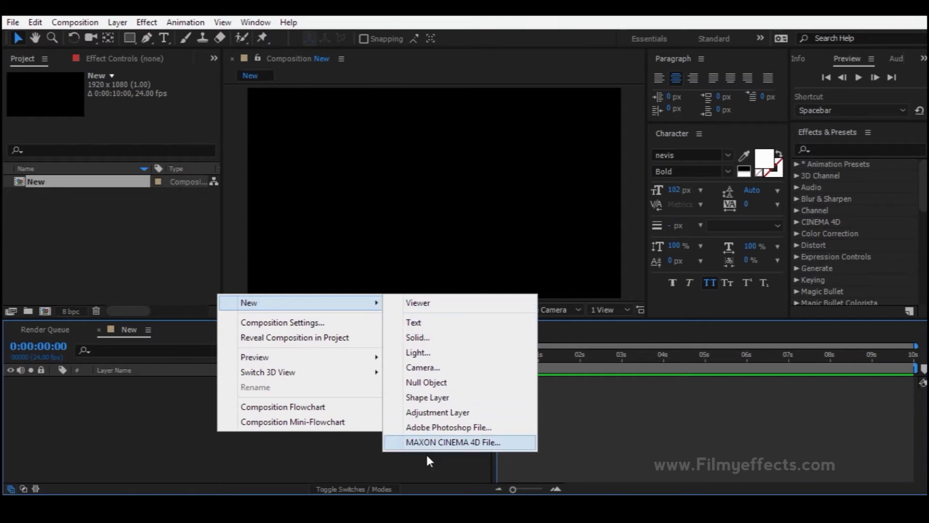
click(421, 301)
click(480, 238)
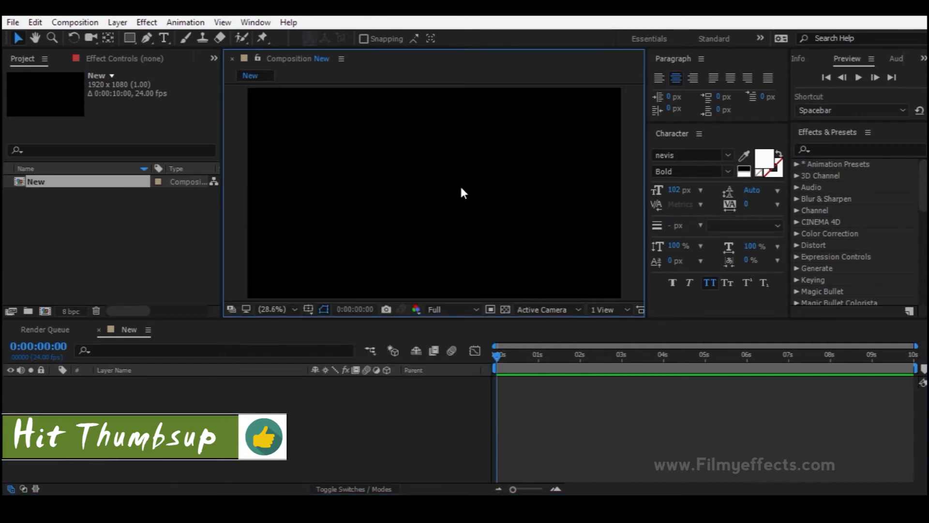
- Add a second viewer for the New composition and widen both viewers side by side
right_click(236, 301)
mouse_move(268, 312)
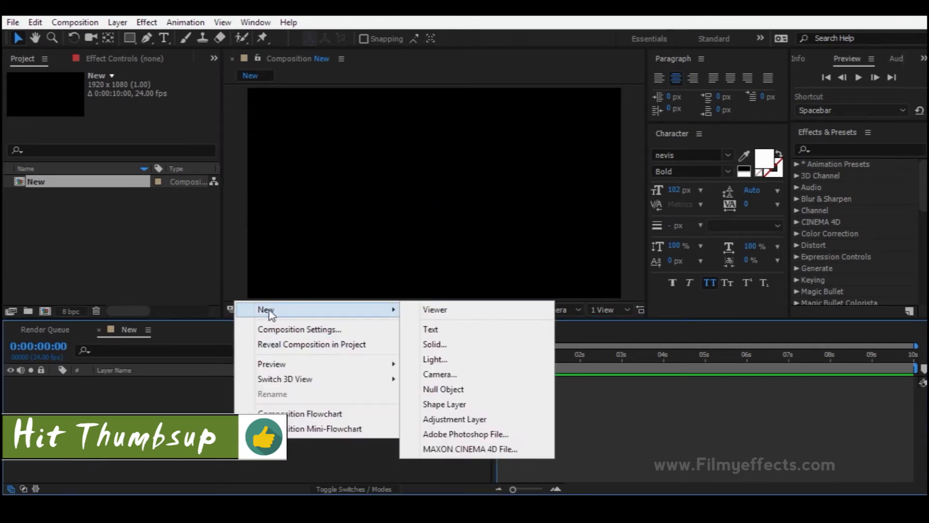
click(442, 313)
click(385, 225)
click(522, 189)
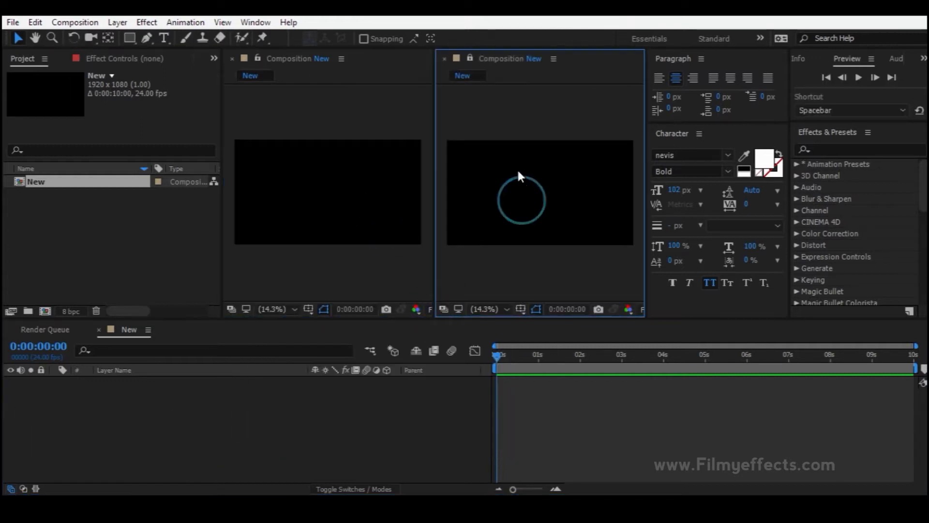
drag(222, 229, 91, 228)
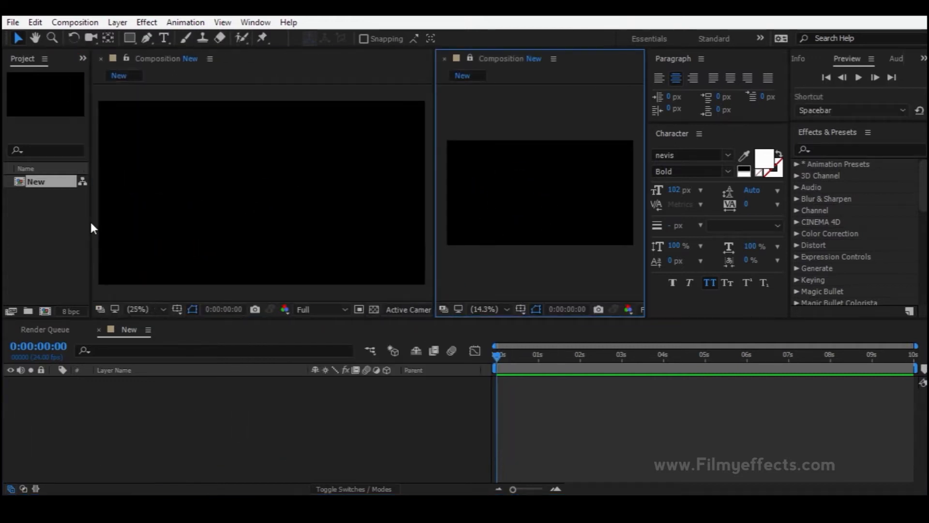
drag(647, 248, 809, 249)
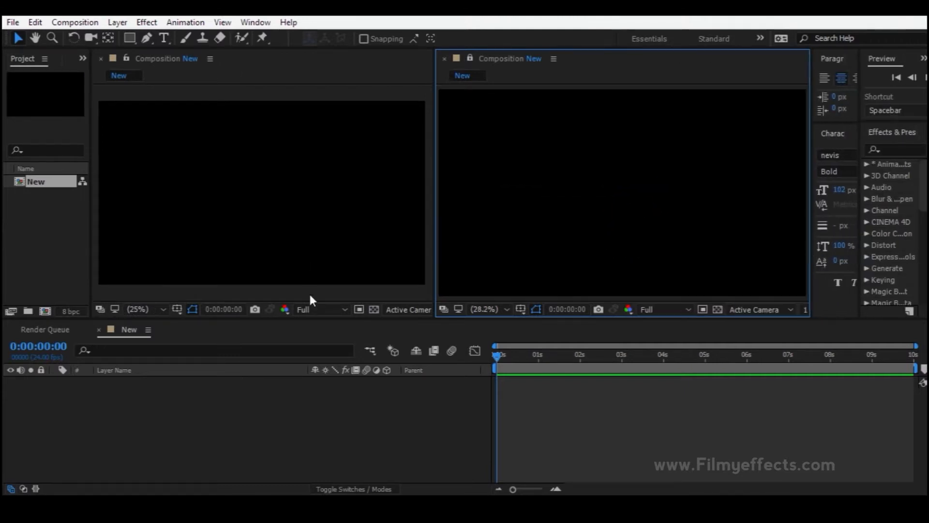
- Set the 3D view of the original, unlocked composition viewer to Front
click(415, 308)
click(406, 325)
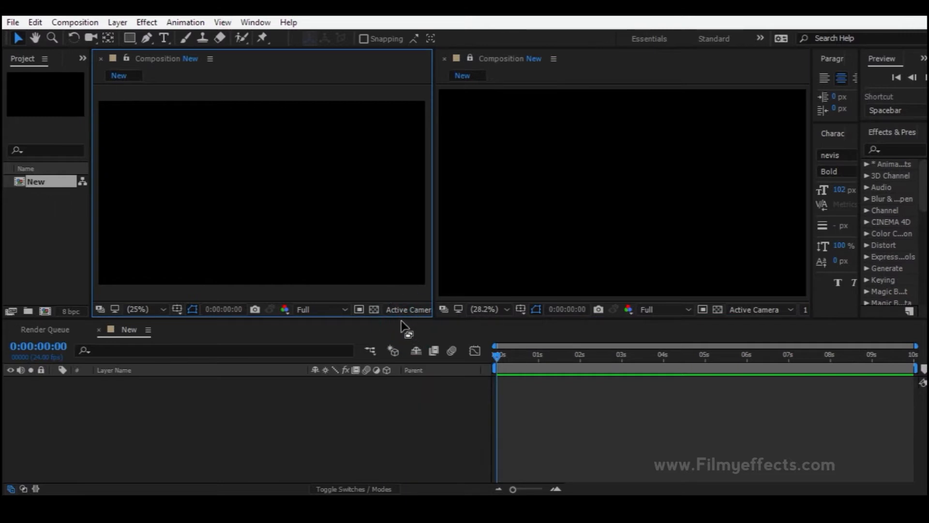
click(400, 310)
click(406, 342)
click(409, 311)
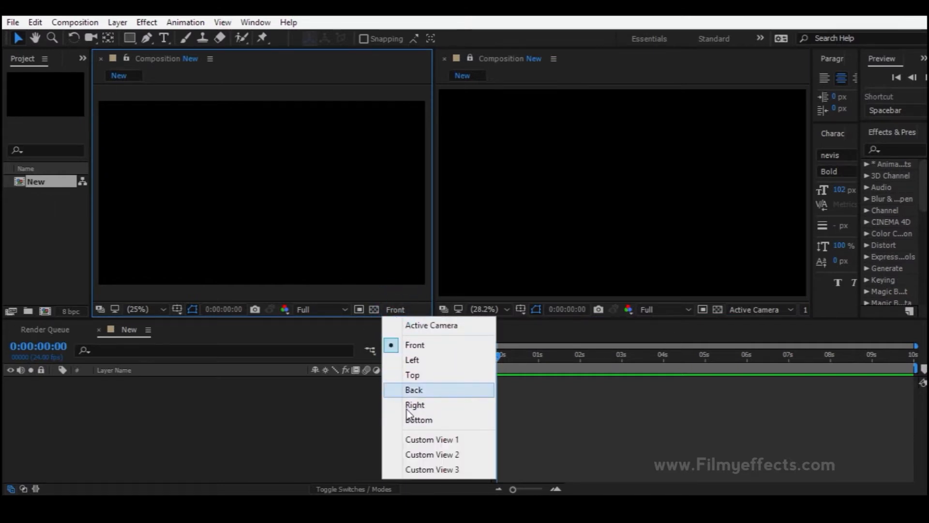
click(755, 310)
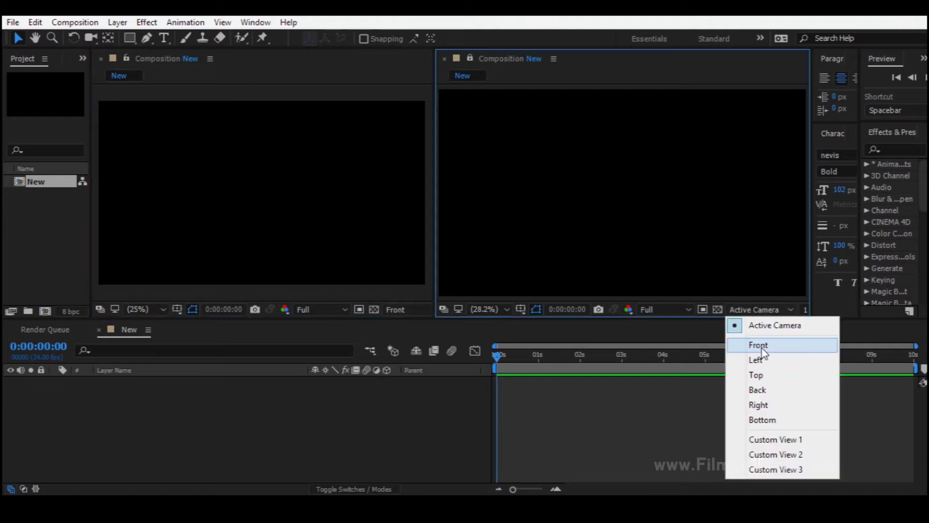
click(289, 204)
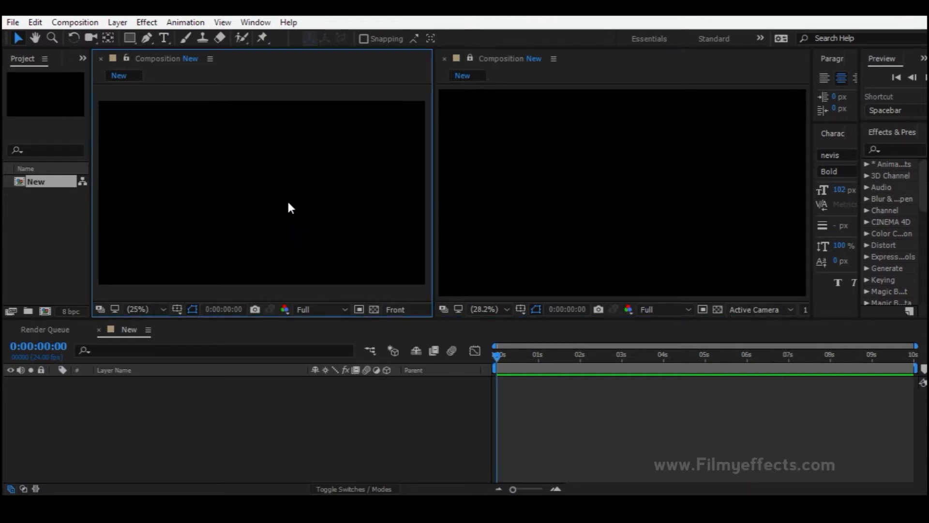
click(697, 231)
click(767, 310)
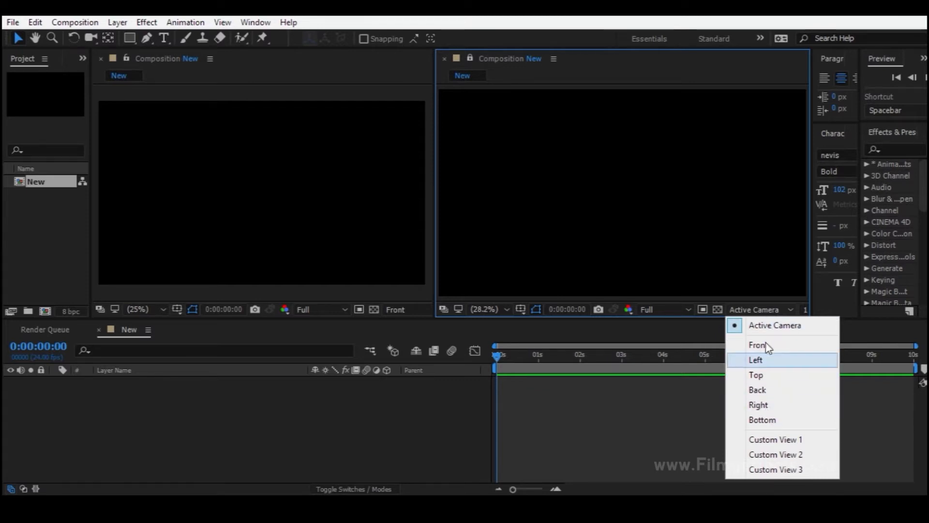
click(367, 403)
click(375, 191)
click(450, 182)
click(340, 169)
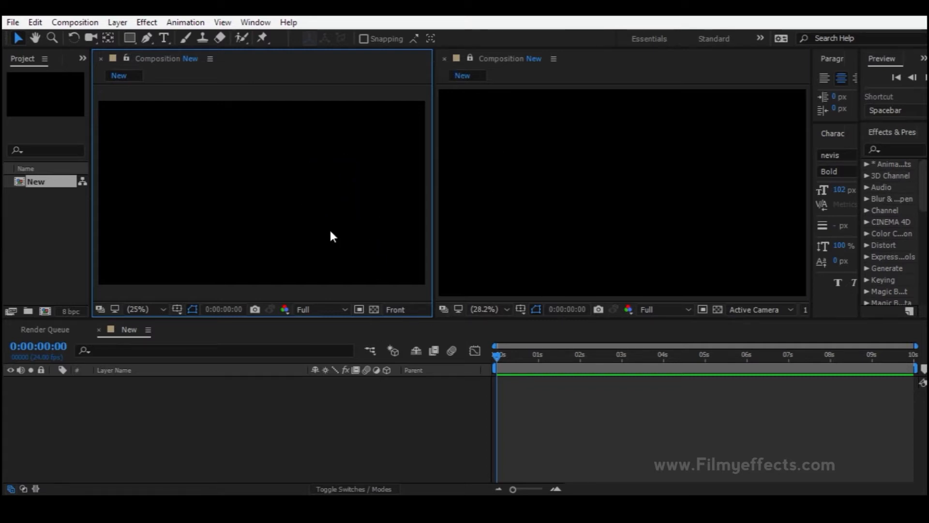
- Add a third viewer for the New composition and resize the three viewers to roughly equal widths
right_click(207, 438)
mouse_move(287, 317)
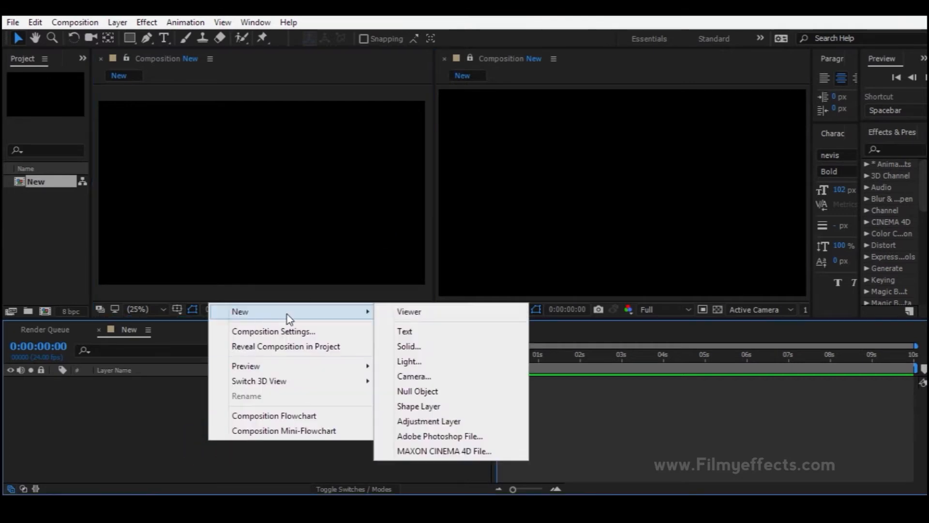
click(461, 318)
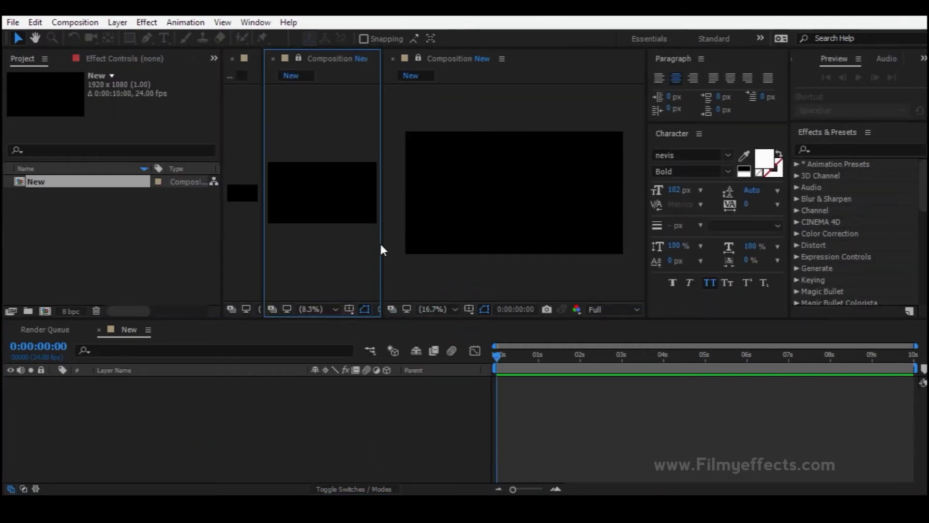
drag(380, 244, 427, 241)
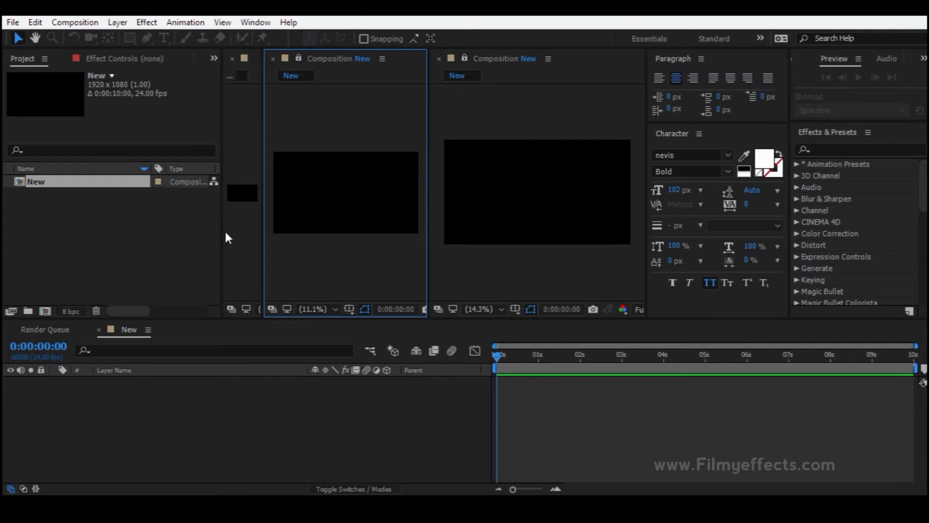
drag(221, 232, 73, 235)
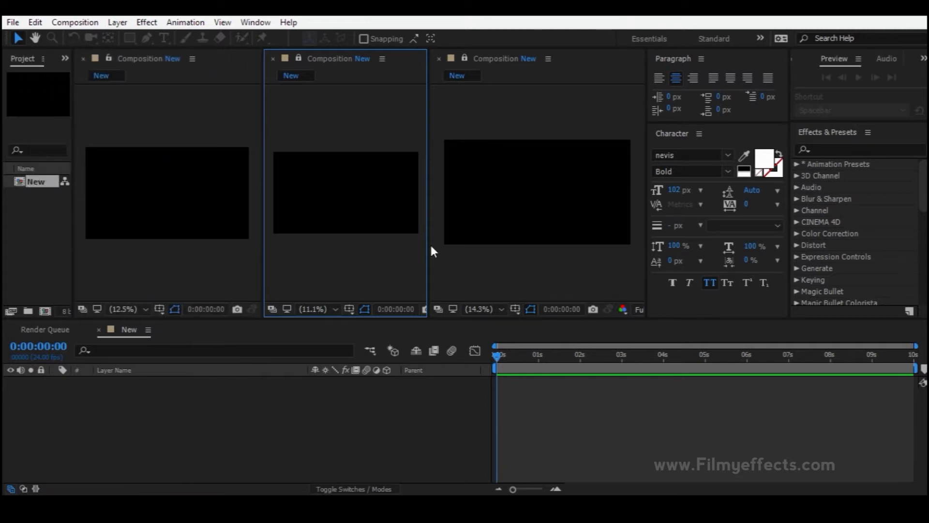
drag(425, 234, 462, 236)
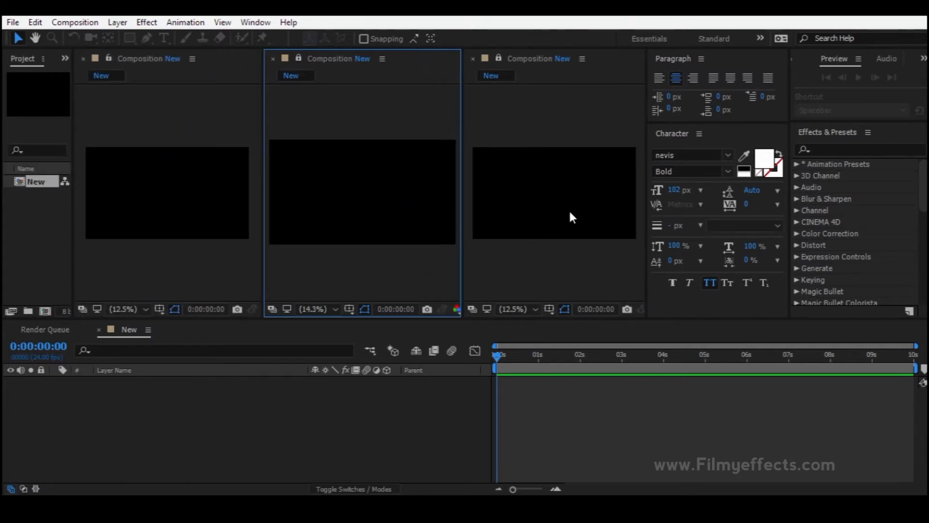
click(397, 184)
click(216, 164)
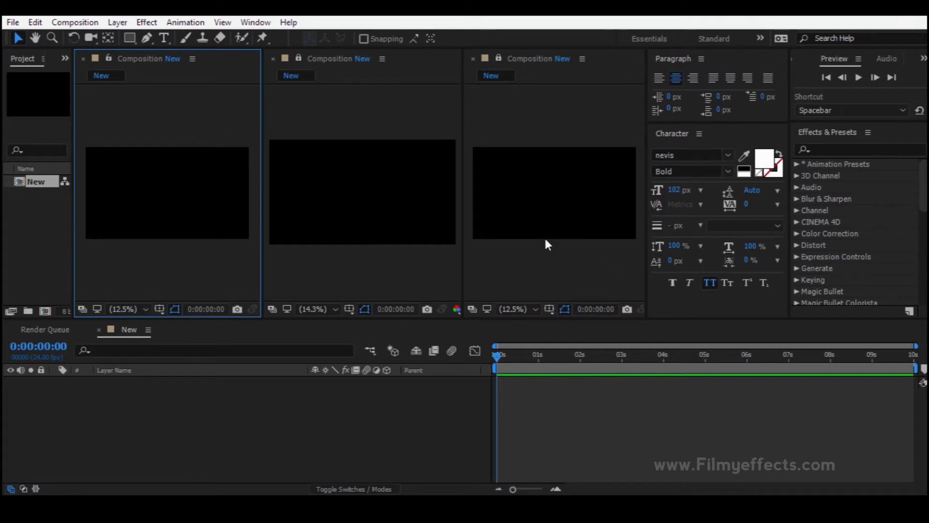
click(375, 211)
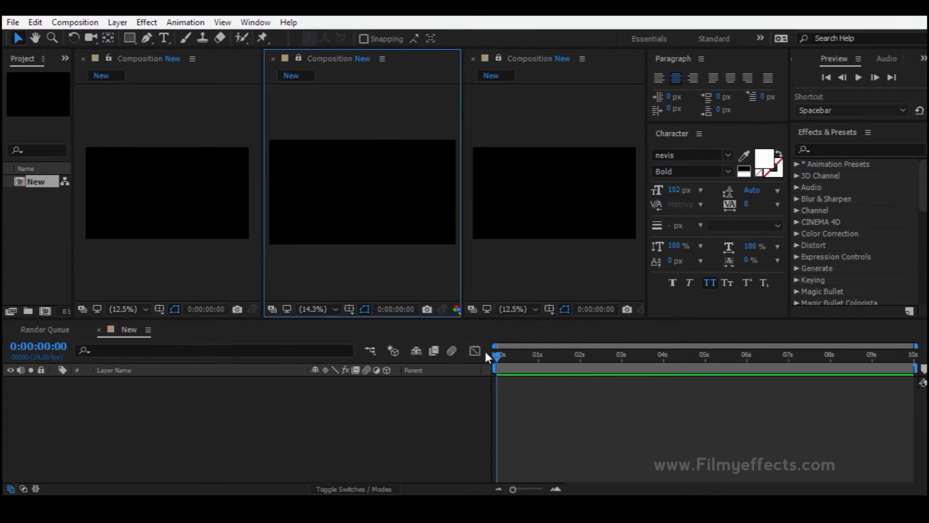
click(546, 223)
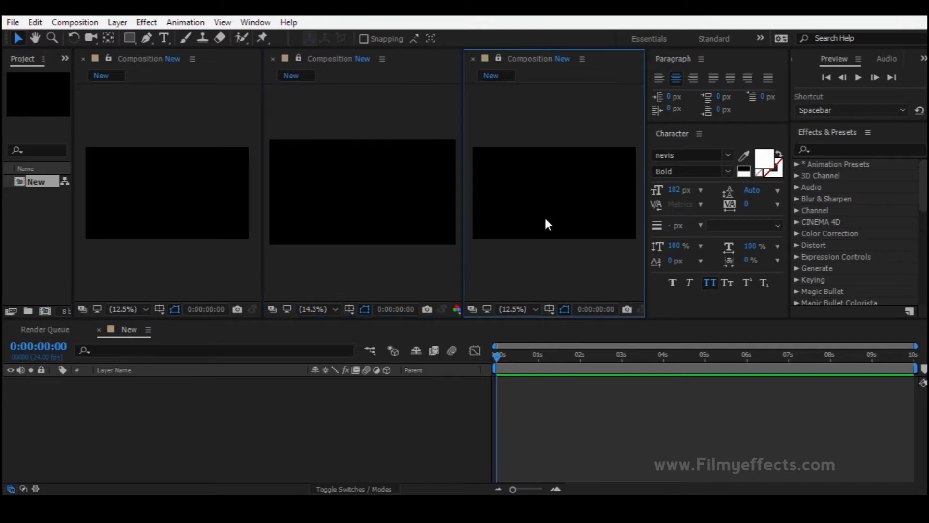
- Close the two extra locked composition viewers and make the remaining viewer slightly taller
click(473, 59)
click(439, 59)
drag(488, 319, 488, 328)
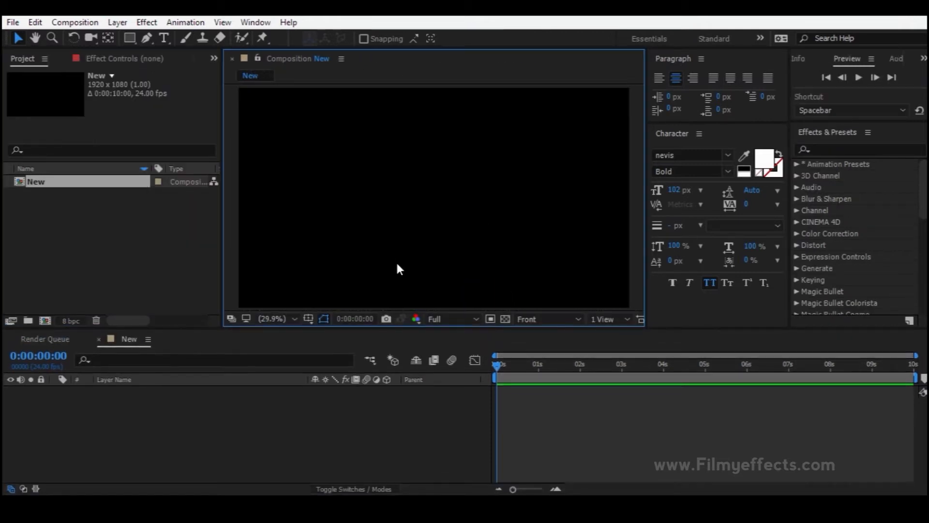
- Switch the 3D view of the composition viewer to Active Camera
click(529, 325)
click(560, 332)
- Add four more viewers for the New composition
click(268, 429)
right_click(268, 429)
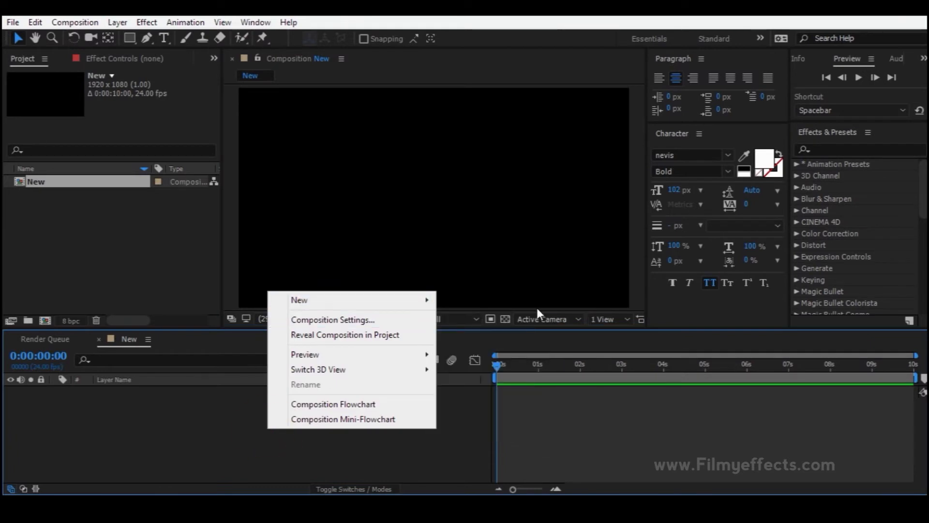
click(467, 301)
right_click(268, 408)
mouse_move(332, 284)
click(516, 280)
right_click(331, 436)
mouse_move(471, 306)
click(518, 308)
right_click(260, 459)
mouse_move(328, 331)
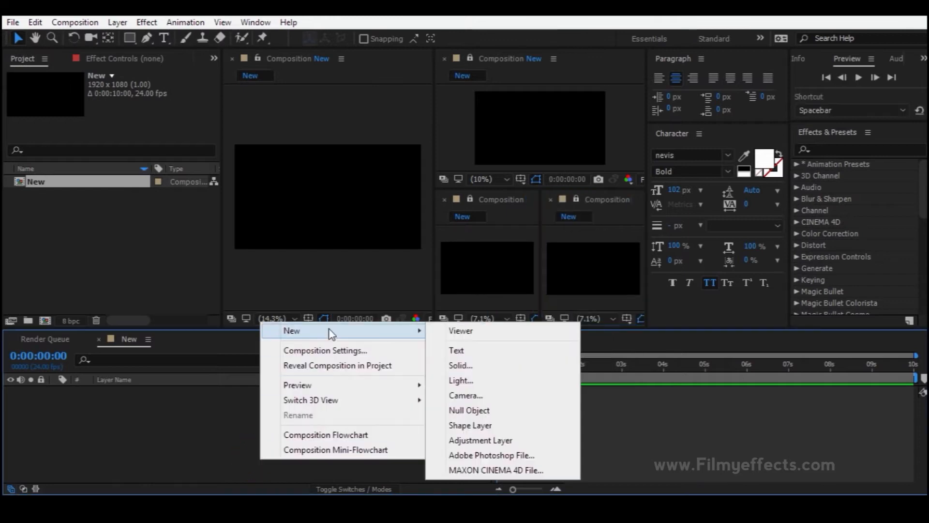
click(454, 329)
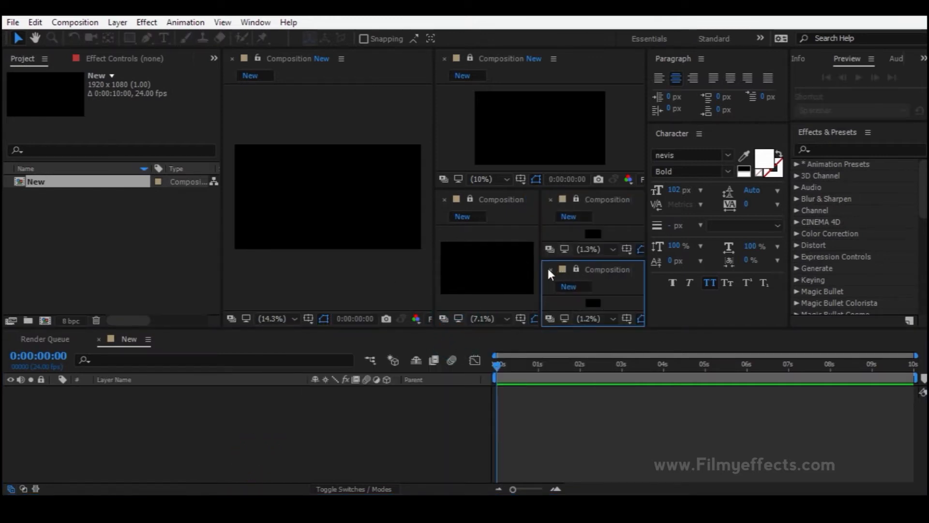
- Close all the extra locked composition viewers, keeping only the original unlocked one
click(550, 269)
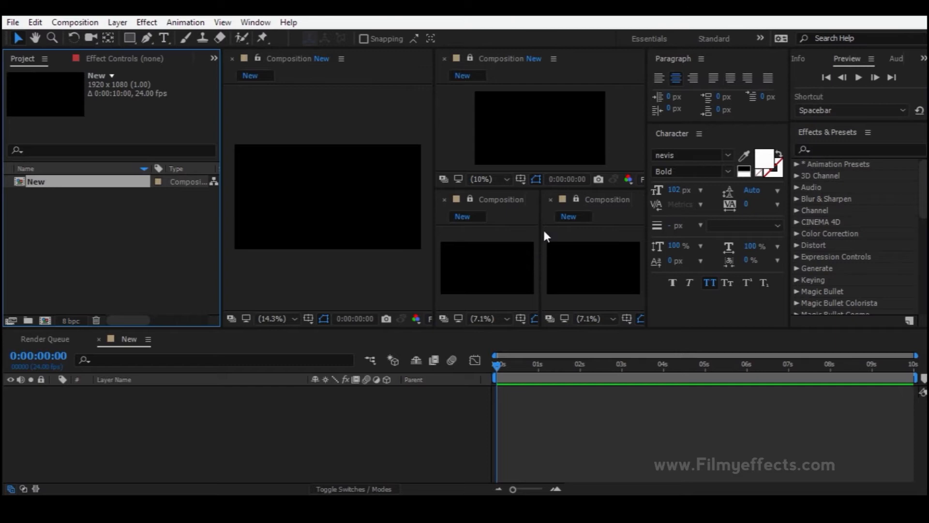
click(551, 199)
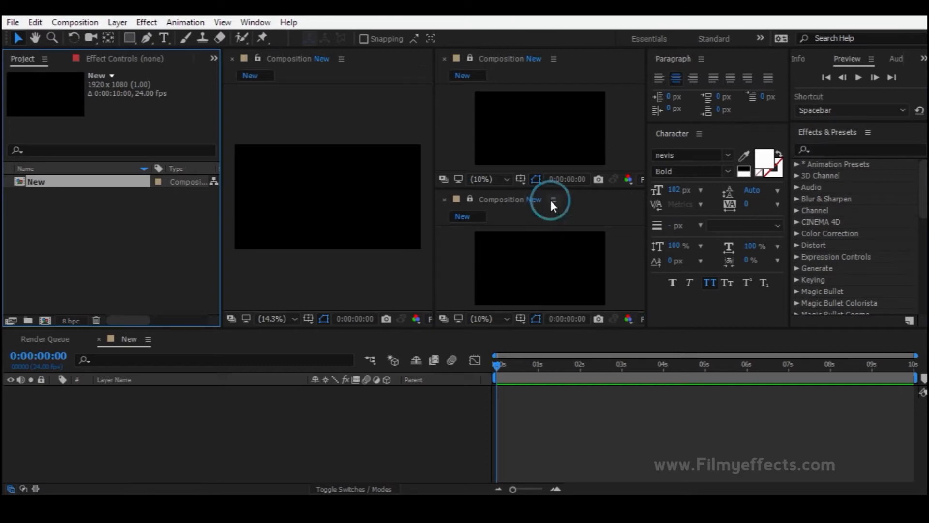
click(444, 200)
click(445, 59)
click(415, 220)
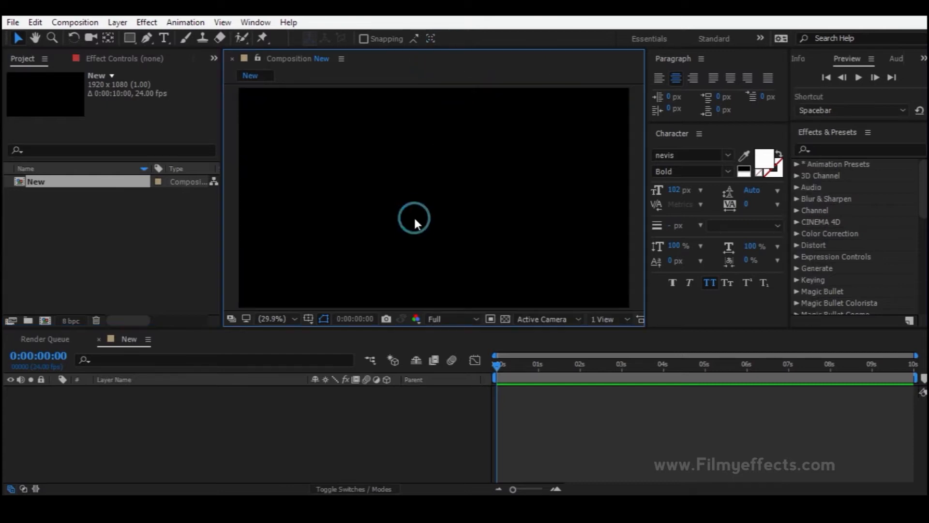
click(272, 418)
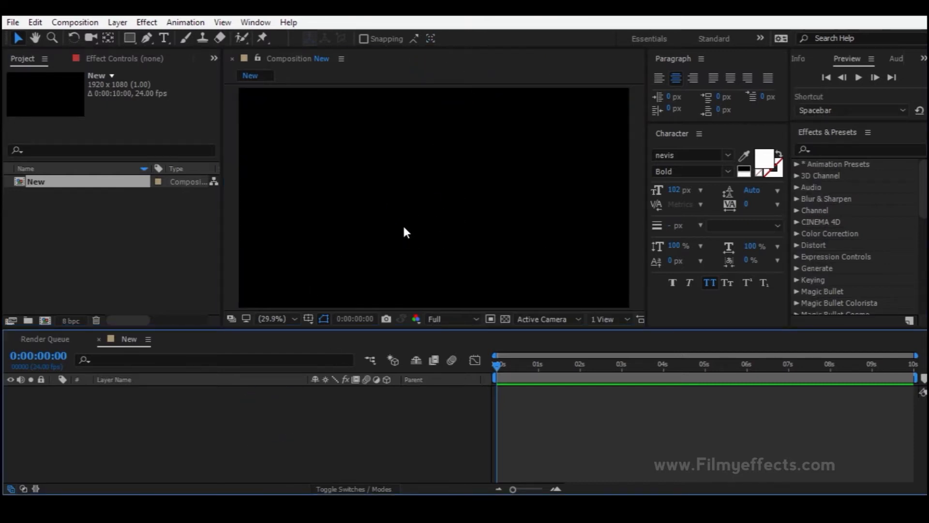
- Create a text layer in the New composition from the timeline's new-item options, reading "filmyeffects"
right_click(214, 440)
mouse_move(300, 311)
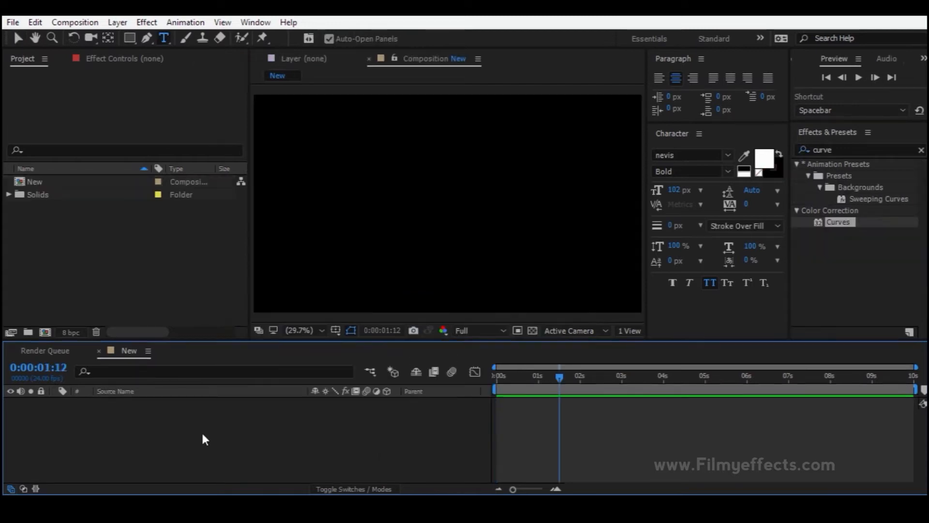
right_click(177, 437)
mouse_move(271, 309)
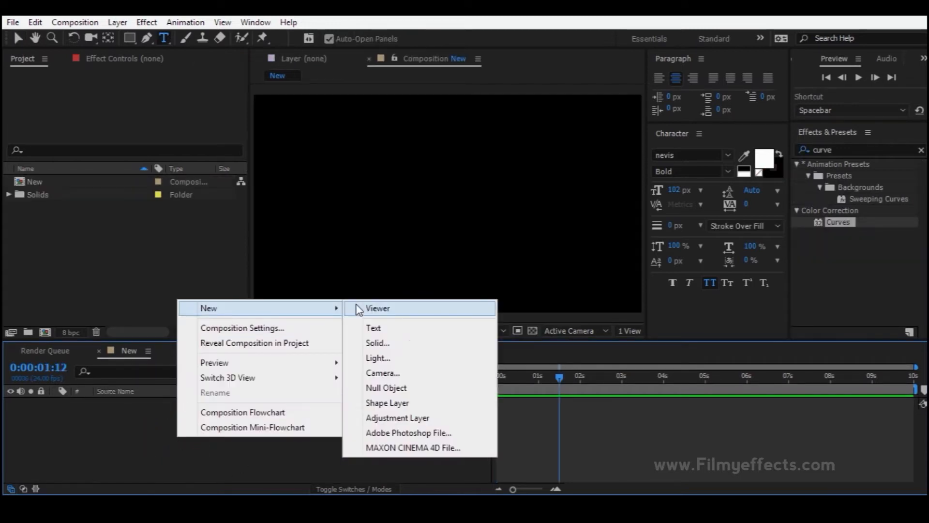
click(366, 328)
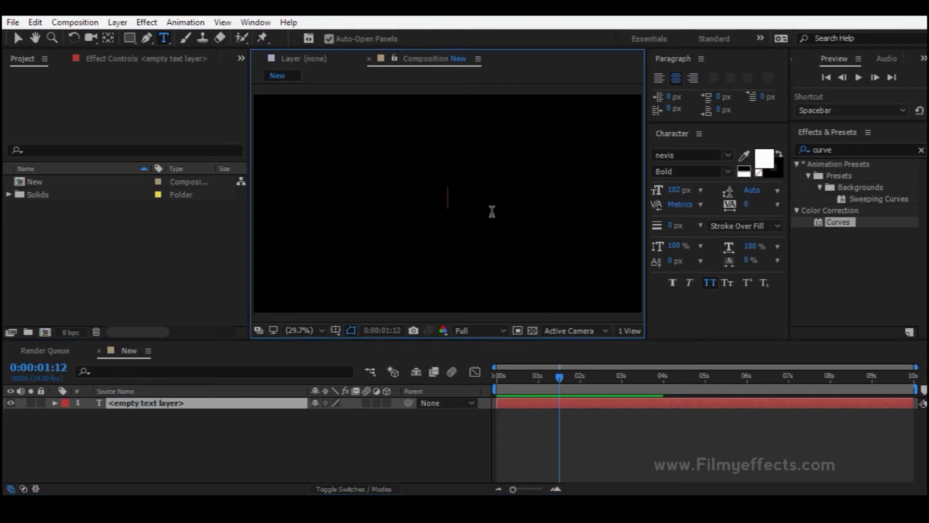
text(jhc)
key(BackSpace)
key(BackSpace)
key(BackSpace)
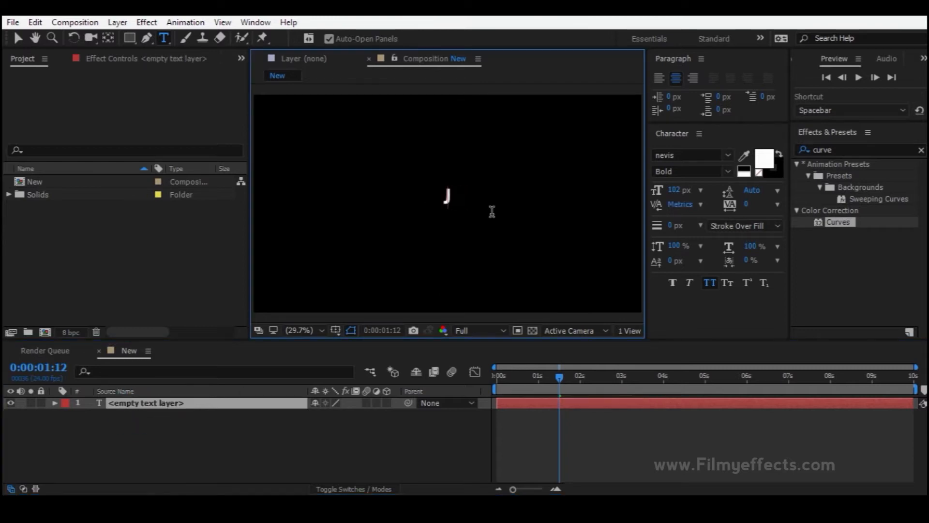
text(filmyeffects)
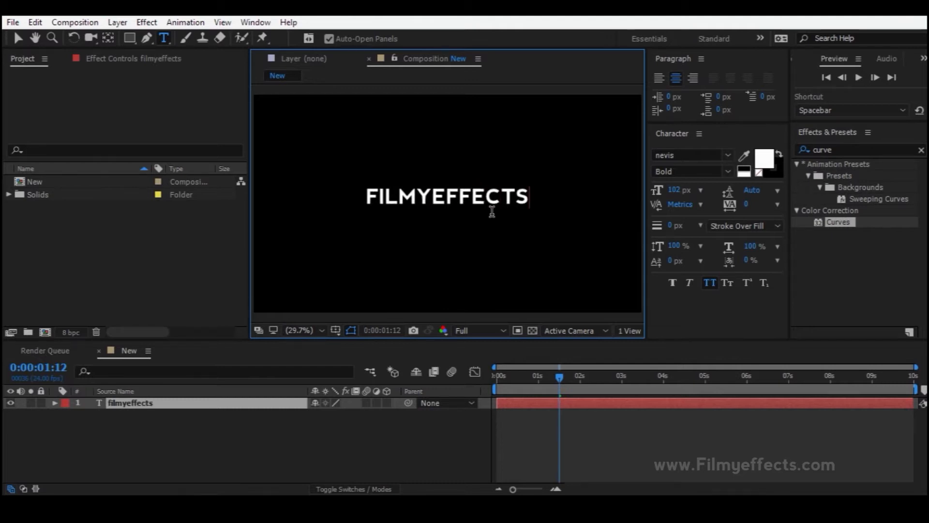
- Delete the filmyeffects text layer from the timeline
click(160, 406)
key(Delete)
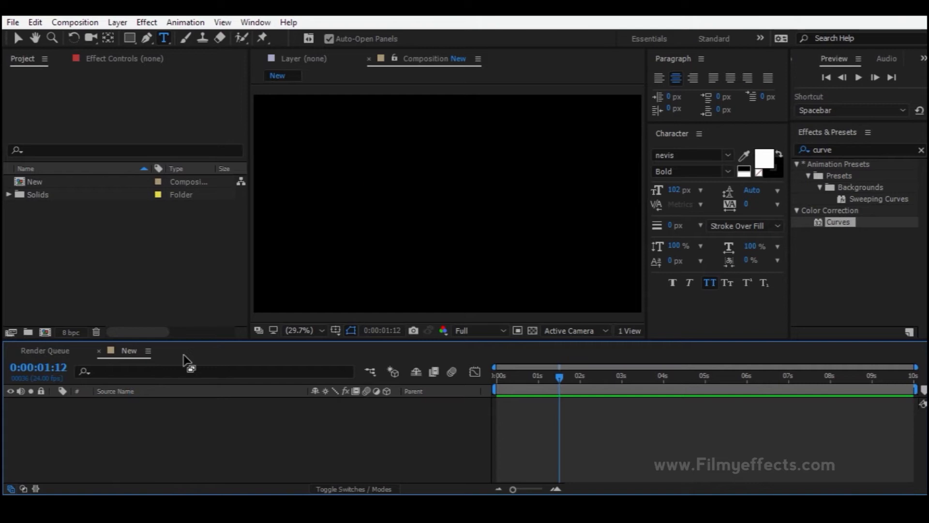
- Add an empty text layer through the application's layer commands and delete it again
click(117, 23)
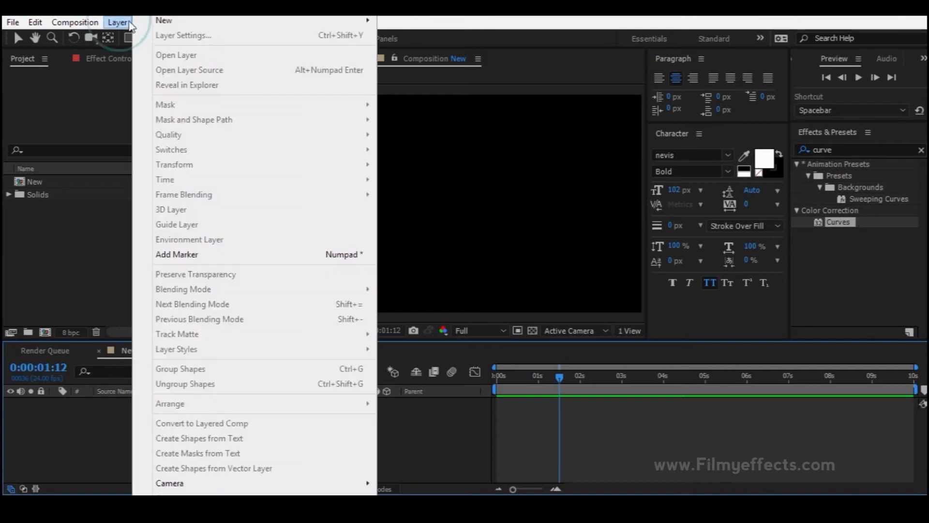
mouse_move(165, 20)
click(426, 20)
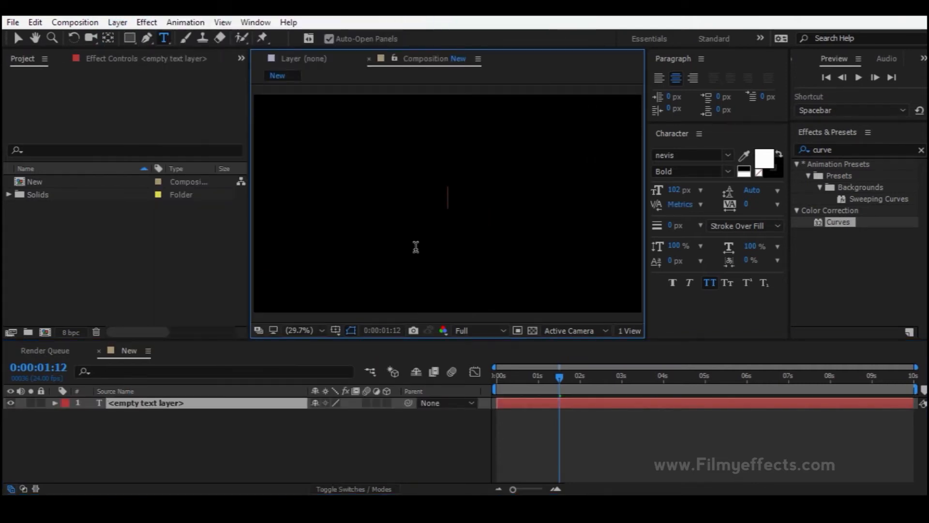
click(143, 405)
key(Delete)
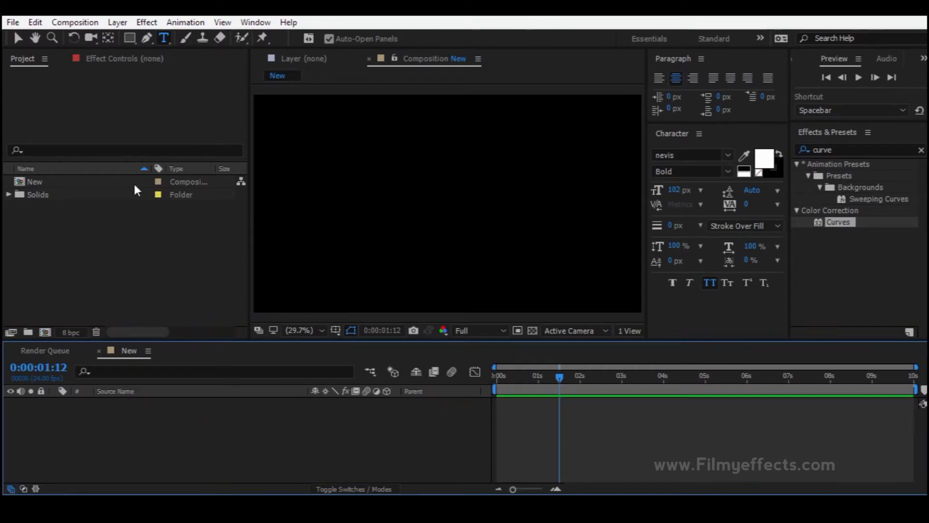
- Add a text layer reading "filmy" near the composition's centre with the Type tool and set its font size to 118 px
click(19, 37)
click(103, 202)
click(160, 37)
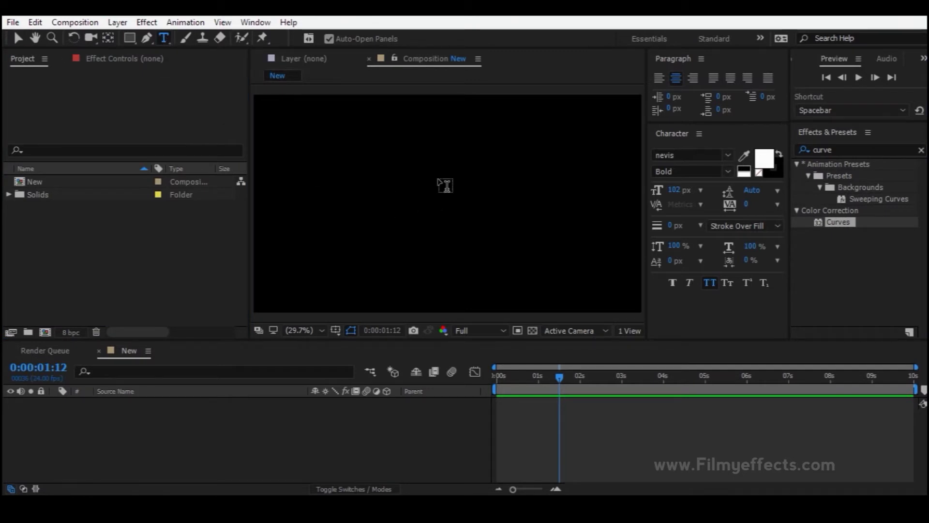
click(438, 200)
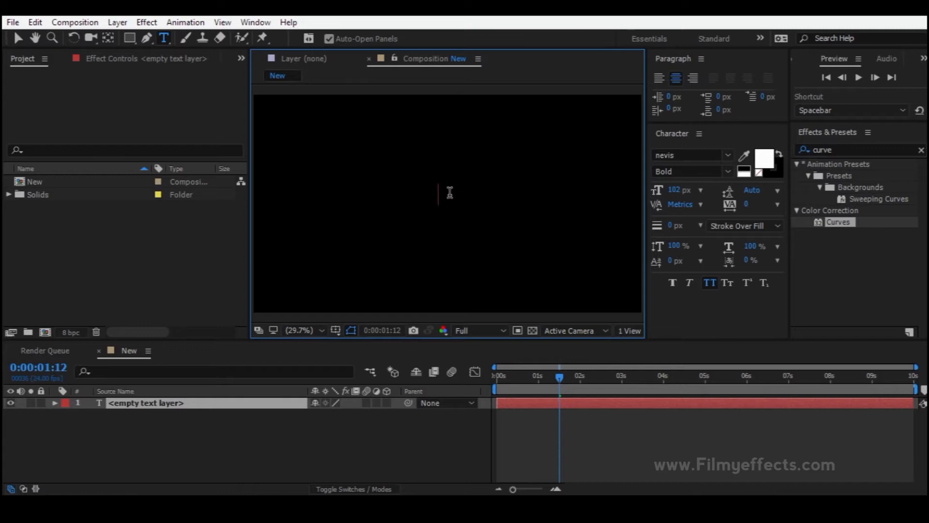
text(filmy)
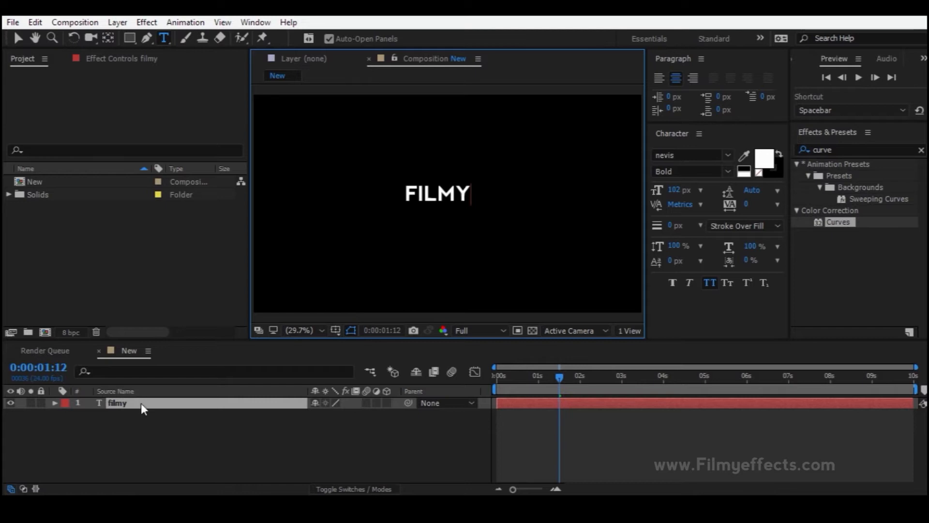
double_click(141, 403)
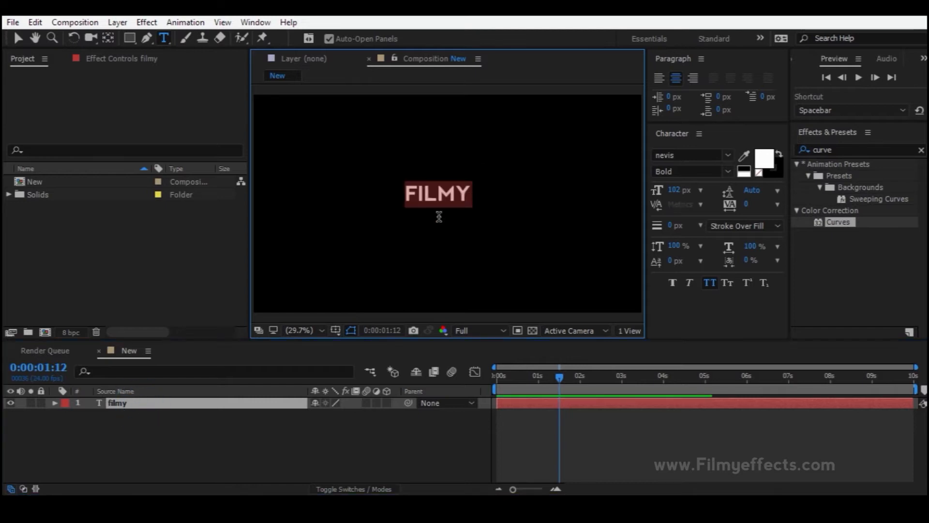
drag(674, 191, 651, 201)
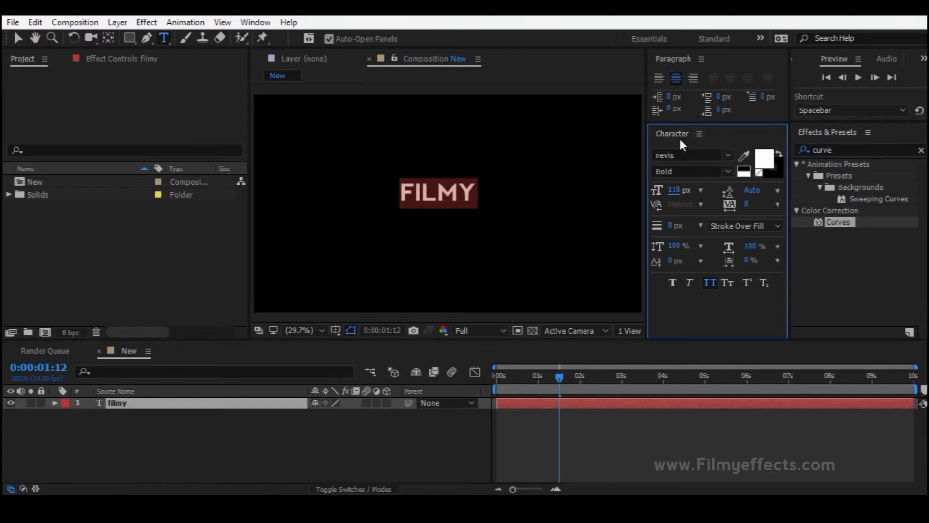
- Close the Character panel and reopen it
click(700, 133)
click(725, 138)
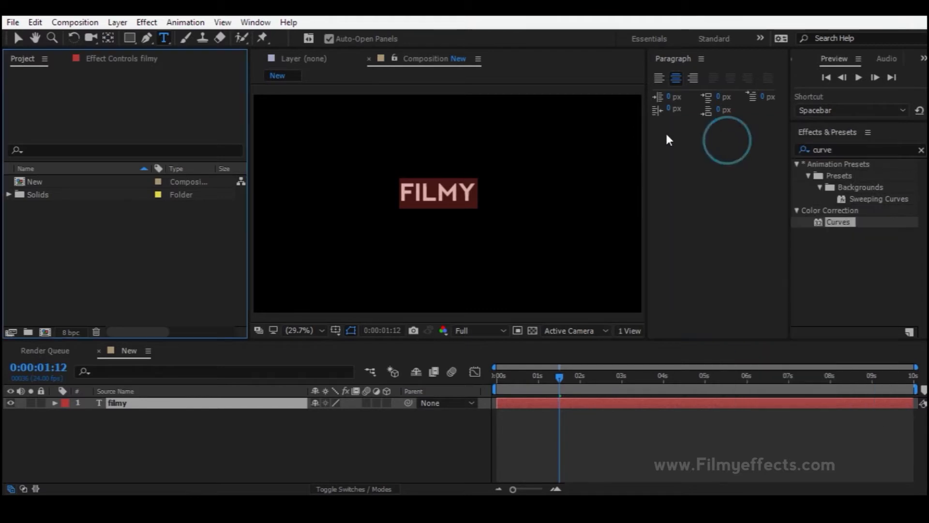
click(255, 23)
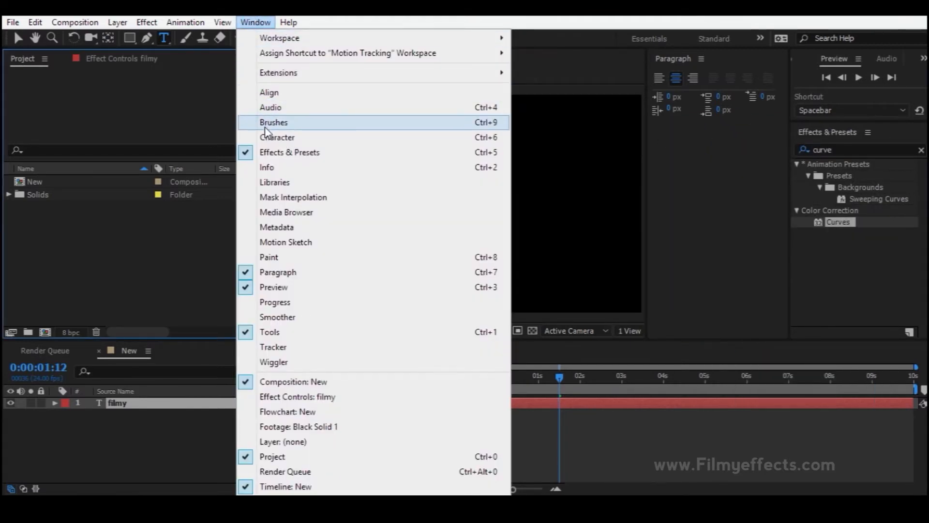
click(267, 139)
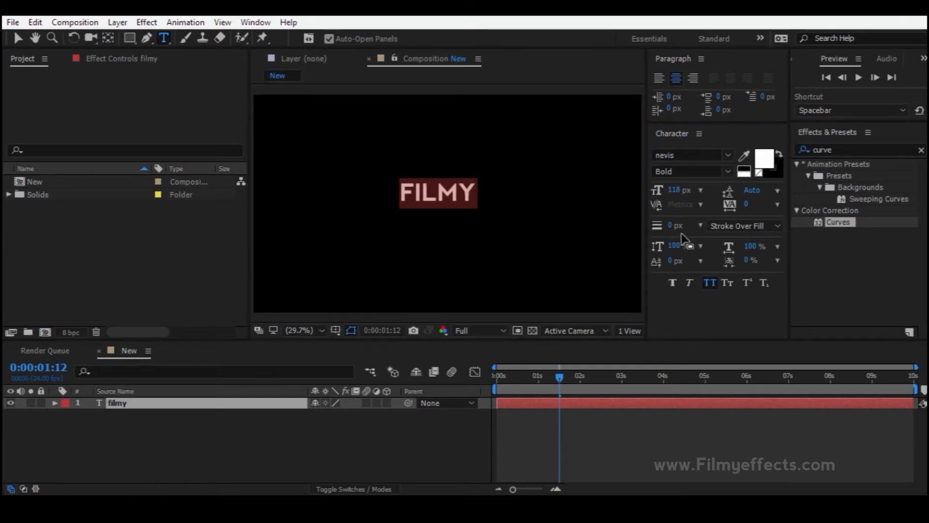
- Try moving the Character panel to the Effects & Presets area and back to its original place
drag(677, 134, 842, 261)
drag(865, 132, 699, 318)
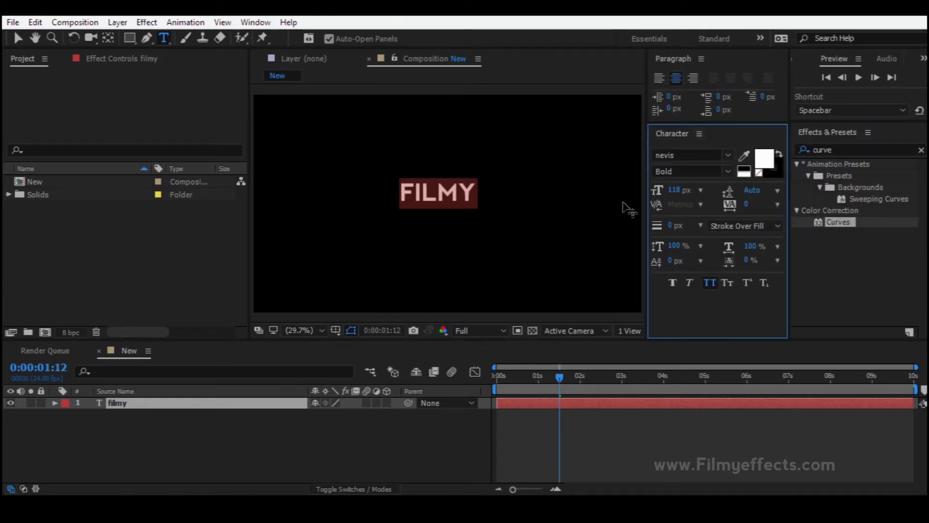
- Delete the filmy text layer from the timeline
click(163, 436)
click(128, 403)
click(141, 420)
click(150, 402)
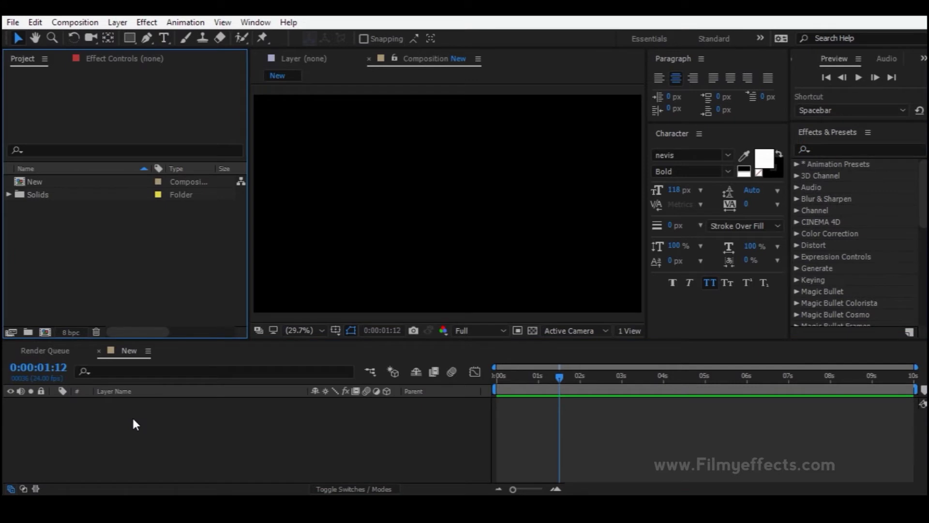
- Start a new solid in the New composition and look over its name, width and height settings
right_click(146, 443)
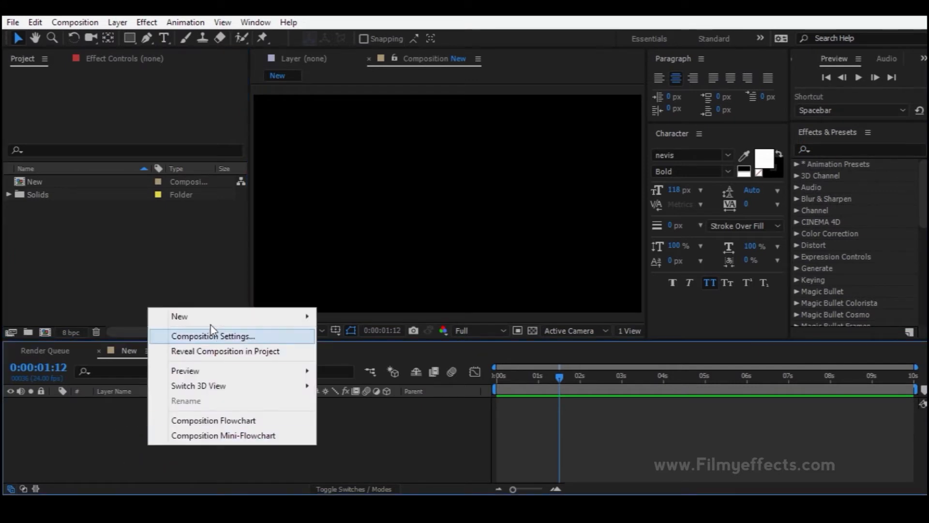
mouse_move(222, 321)
click(371, 354)
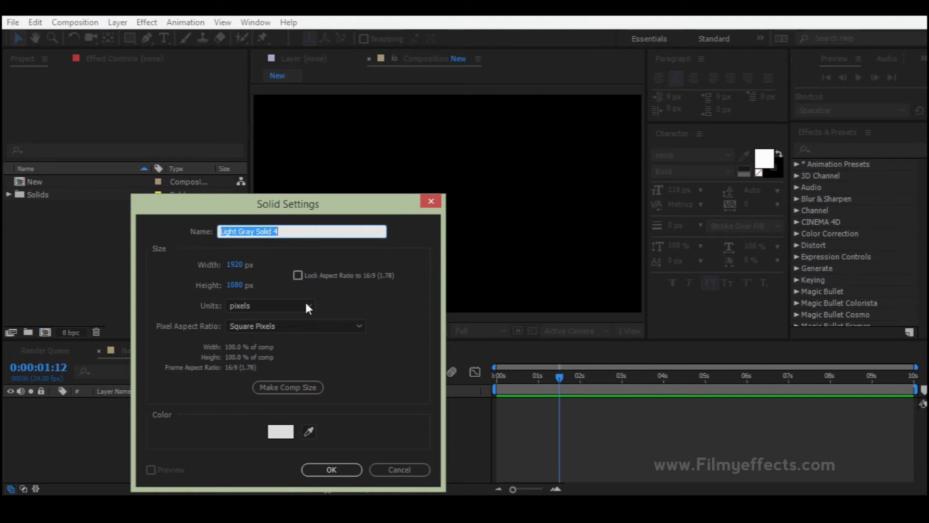
drag(220, 231, 325, 146)
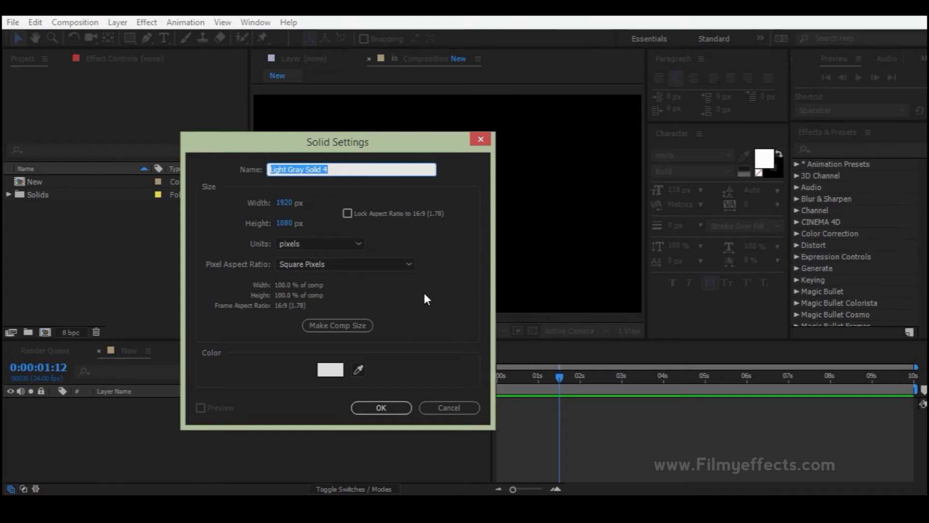
click(350, 144)
drag(352, 169, 260, 171)
click(275, 171)
drag(349, 167, 251, 164)
click(289, 203)
click(281, 222)
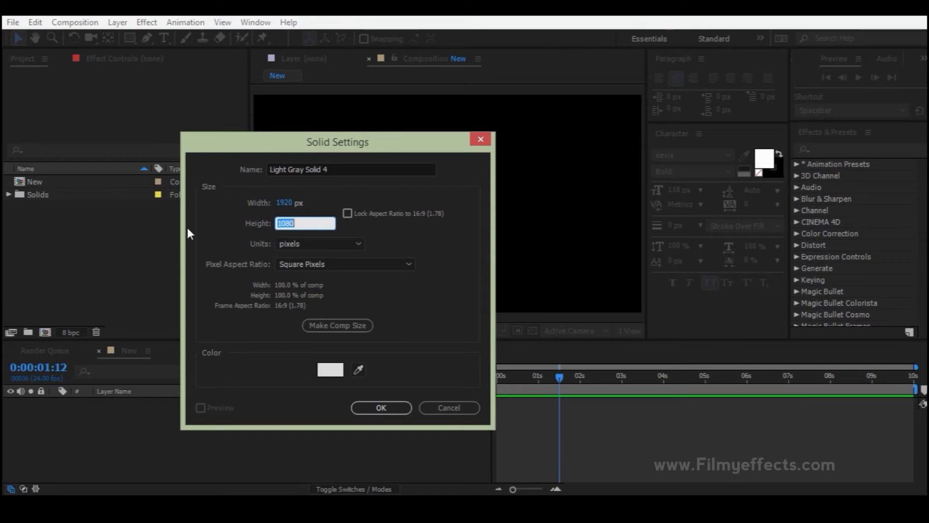
click(284, 202)
click(285, 223)
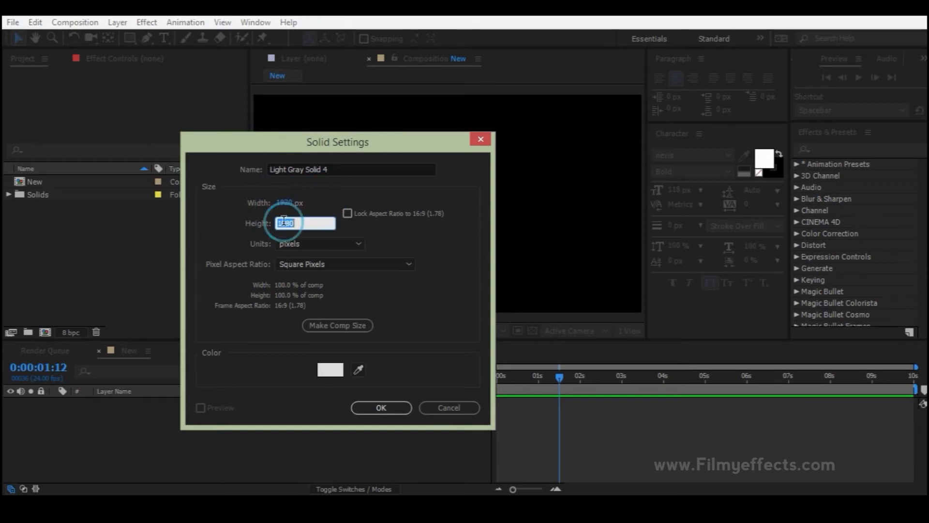
- Set the new solid's color to white (FFFFFF) and create the solid layer
click(330, 373)
drag(214, 365, 257, 465)
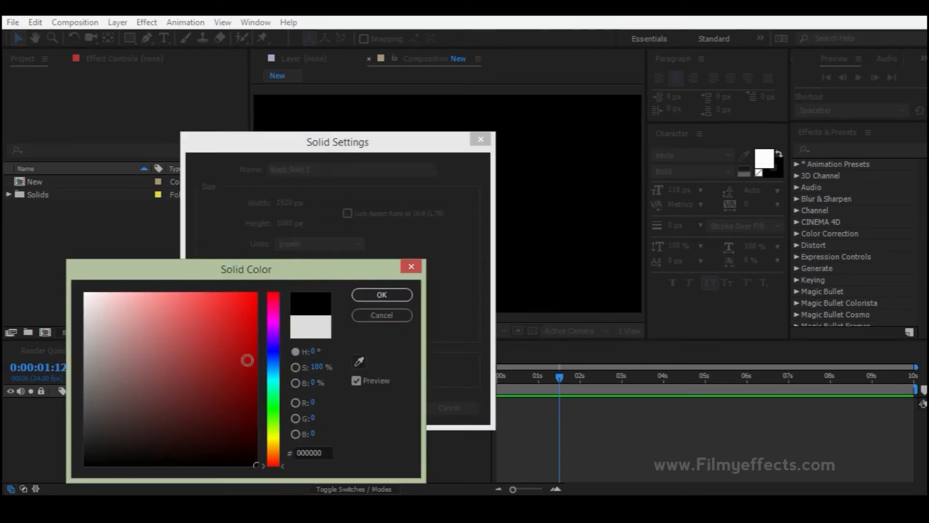
drag(193, 338, 58, 279)
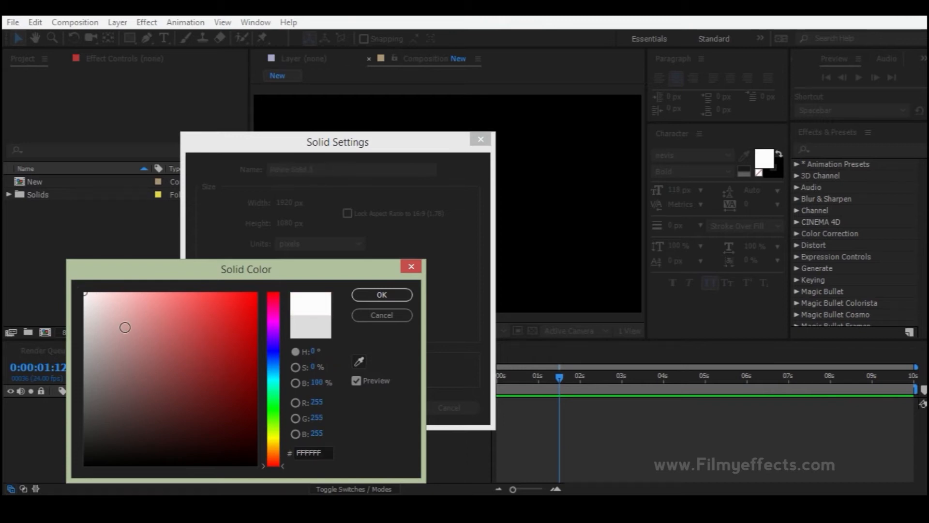
click(379, 296)
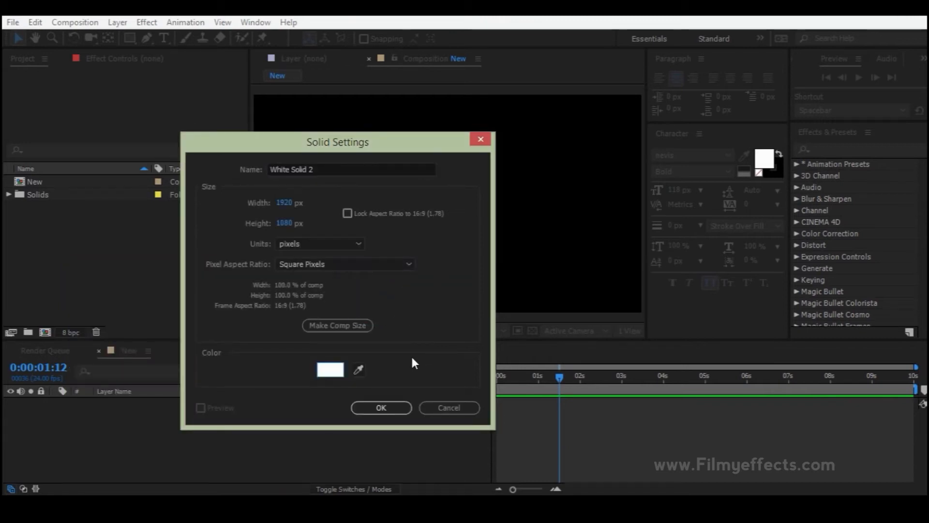
click(383, 407)
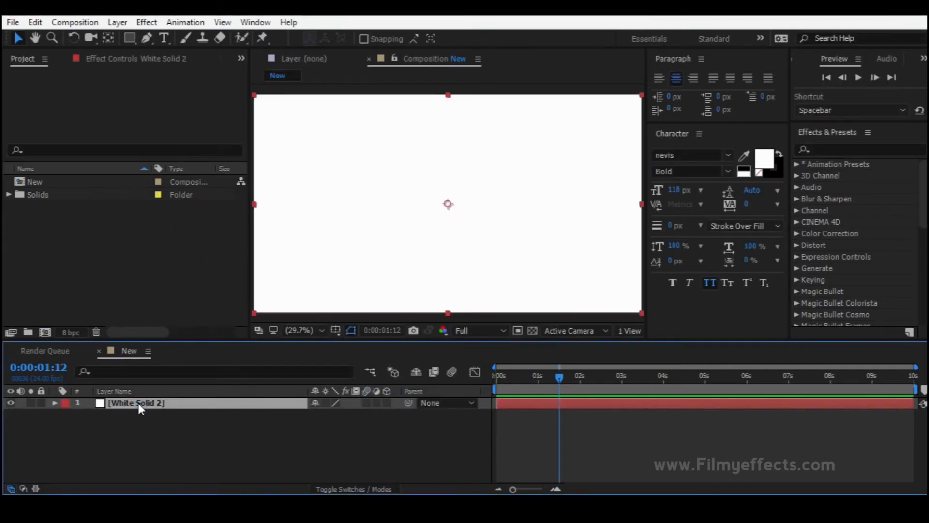
- Turn the white solid in the timeline into a 3D layer
click(173, 420)
click(153, 406)
click(388, 403)
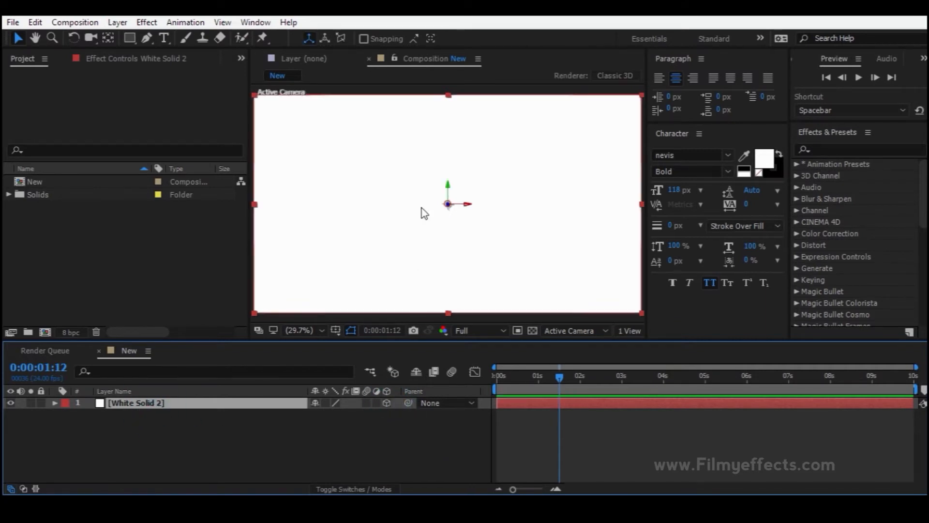
click(387, 403)
click(387, 403)
- Try rotating the 3D white solid in the composition view with the Rotation tool, and undo the rotation
click(73, 38)
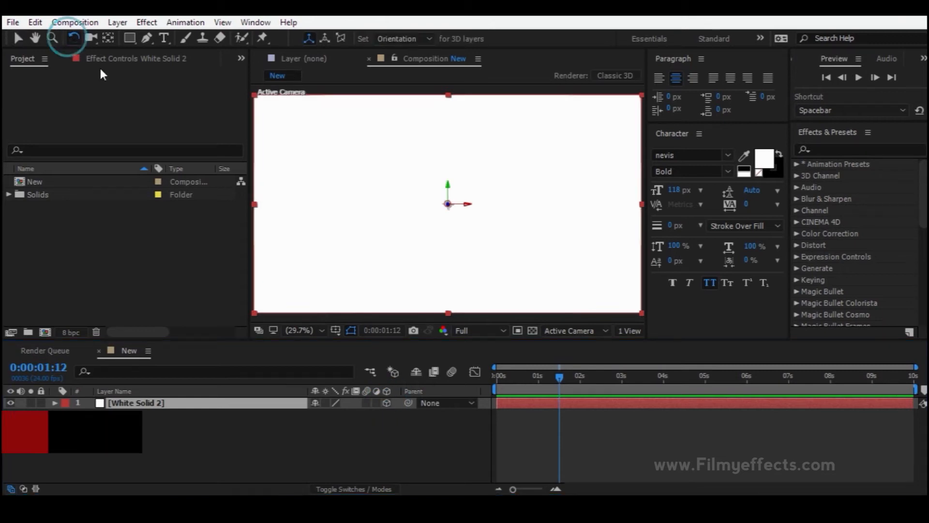
mouse_move(388, 249)
mouse_down()
mouse_move(384, 221)
mouse_move(452, 234)
mouse_move(468, 218)
mouse_move(473, 187)
mouse_move(481, 219)
mouse_move(422, 230)
mouse_move(387, 252)
mouse_up()
key(ctrl+z)
key(ctrl+z)
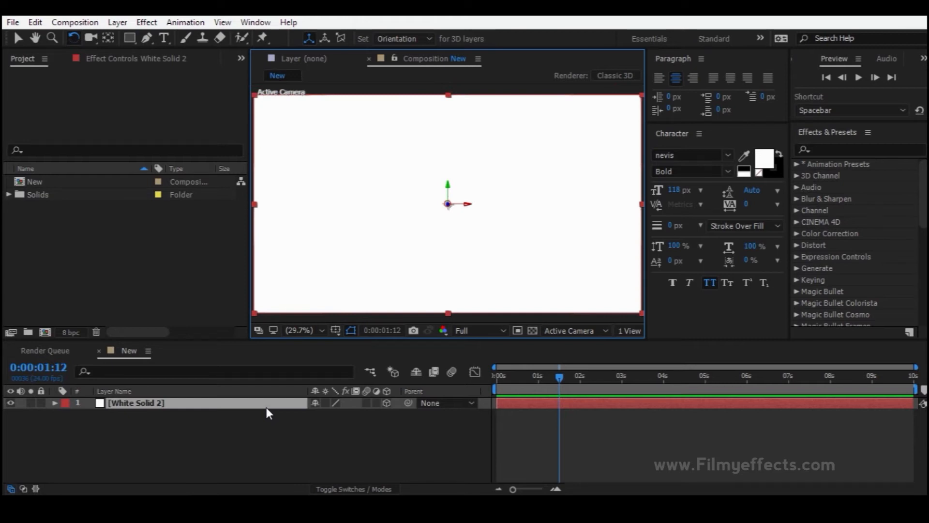
- Search the effects for "elem" and apply Video Copilot's Element effect to the white solid layer
click(238, 425)
click(204, 405)
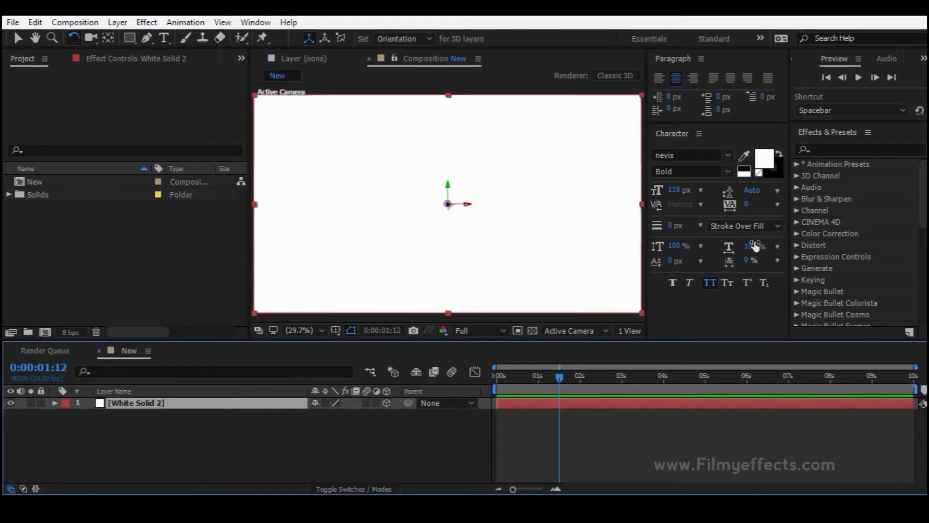
click(844, 149)
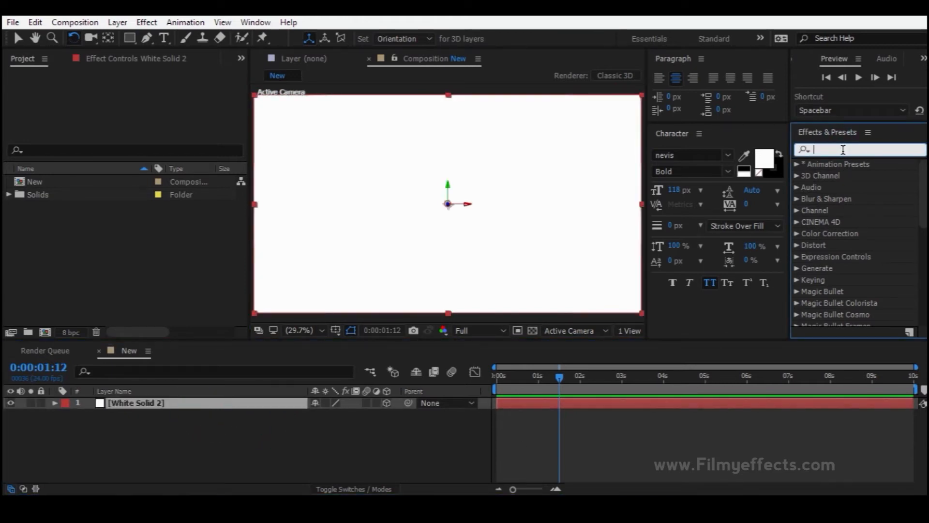
text(ele)
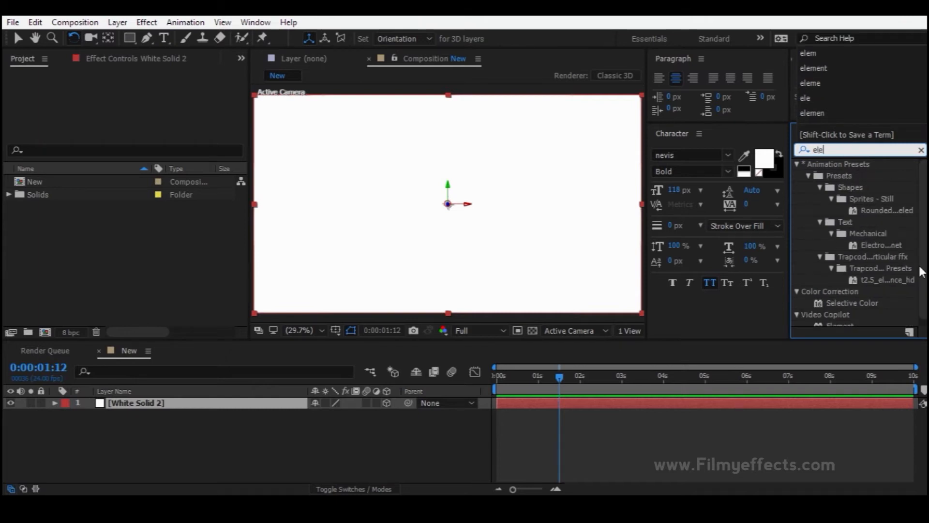
text(m)
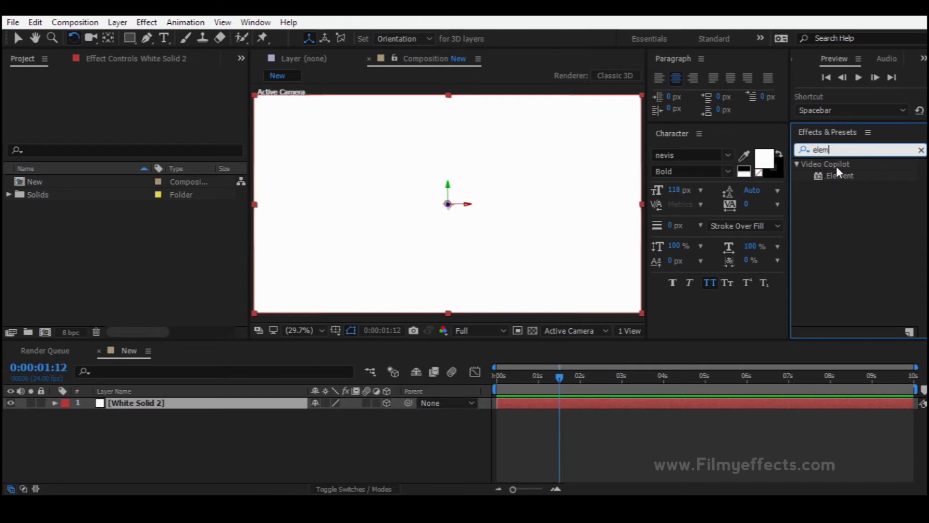
drag(840, 175, 129, 402)
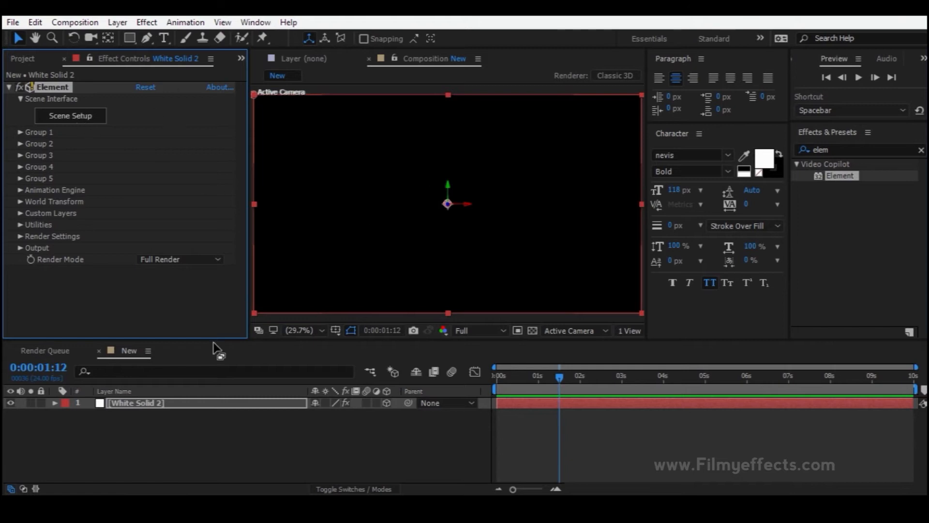
- Open the Element scene setup for the white solid and create a cylinder model
click(162, 402)
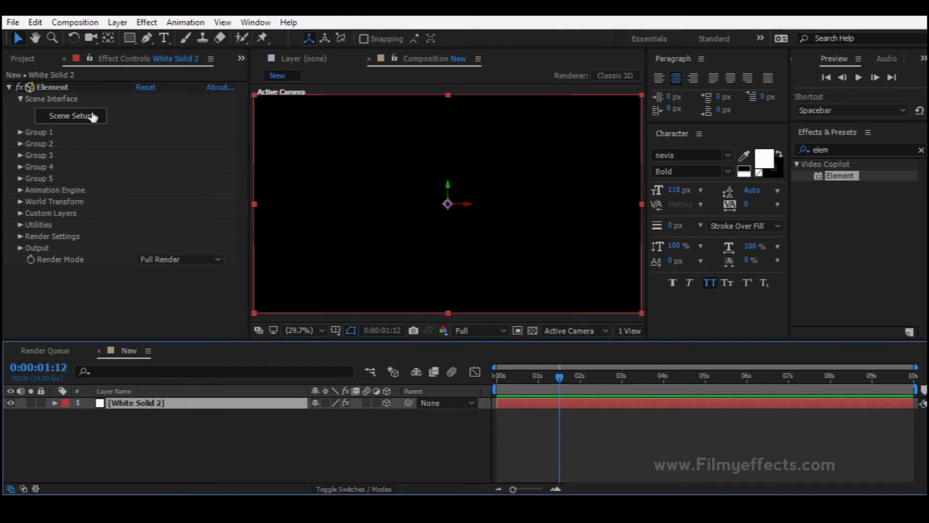
click(79, 123)
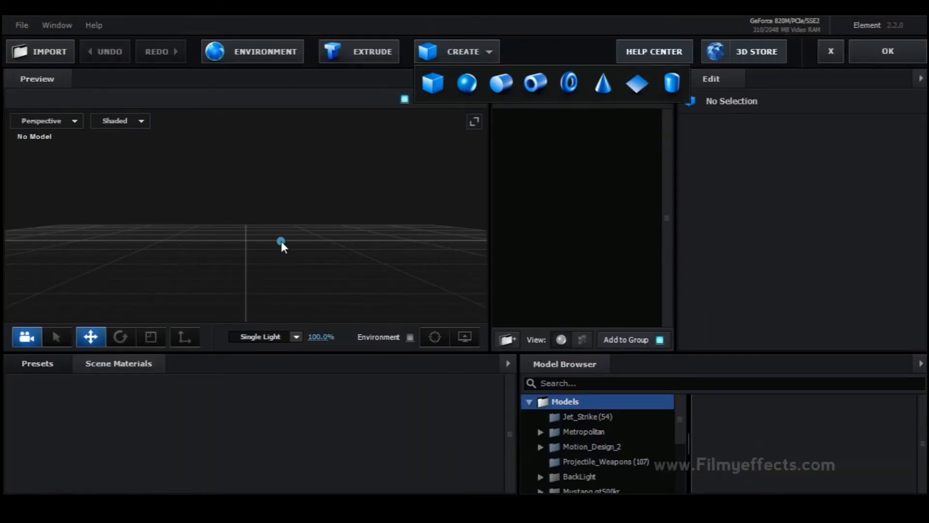
click(461, 51)
click(502, 83)
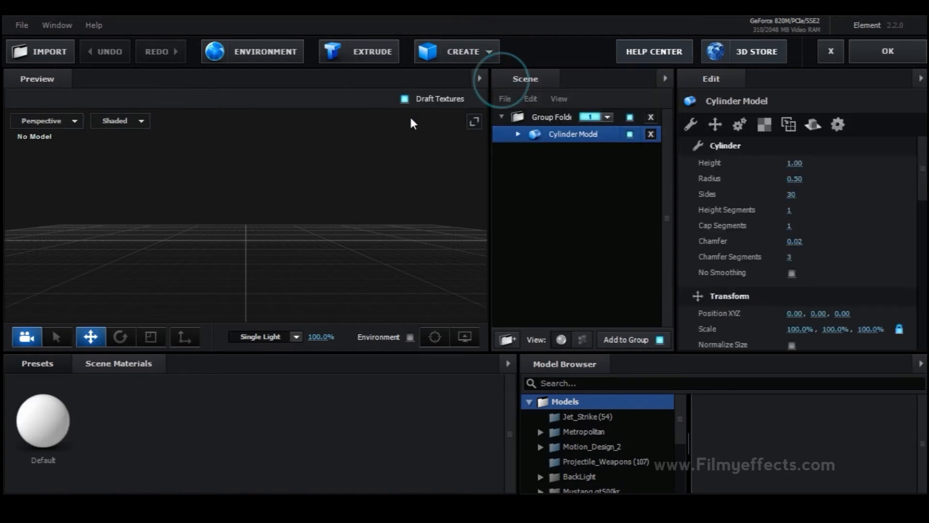
mouse_move(457, 58)
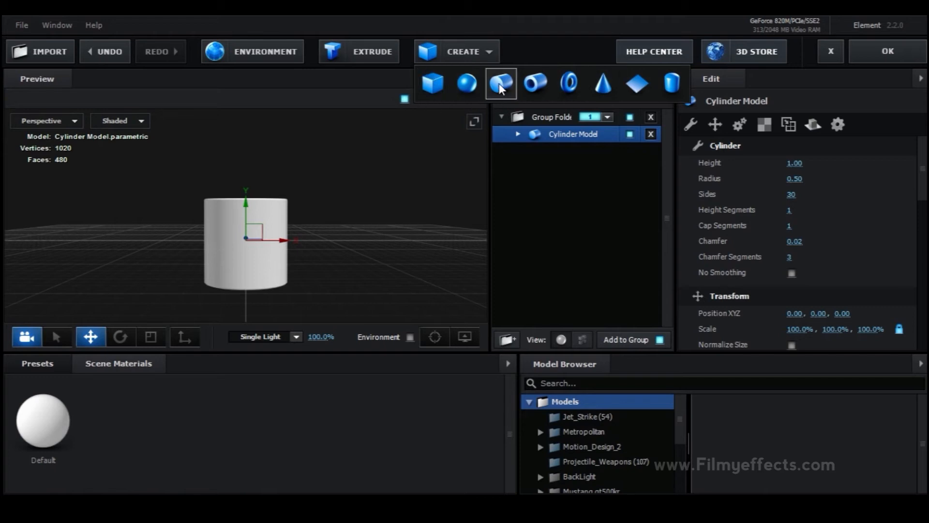
drag(325, 223, 328, 264)
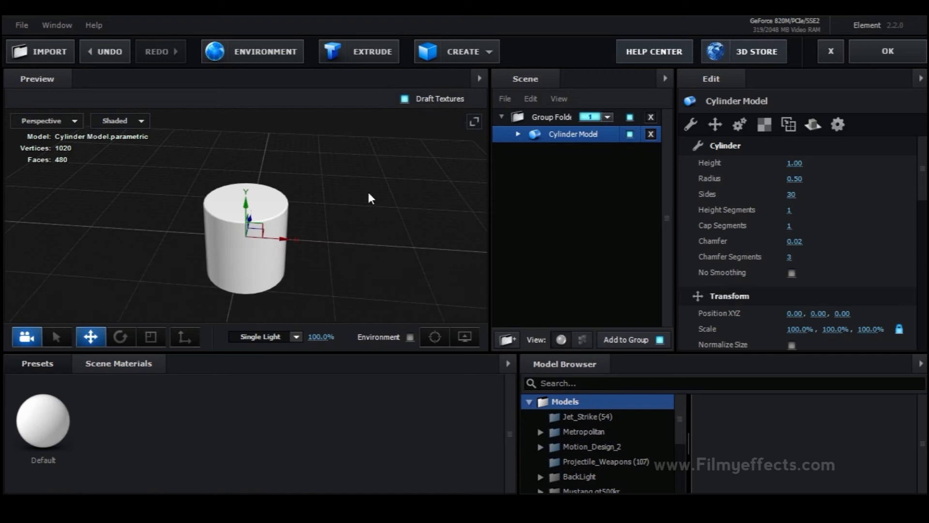
- Apply the Chrome material from the Physical presets to the cylinder and accept the Element scene
click(45, 365)
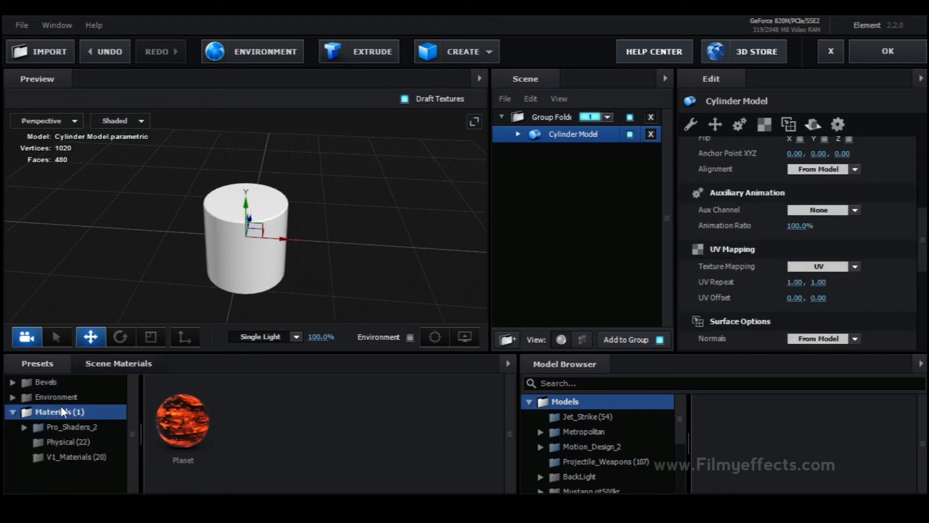
click(59, 441)
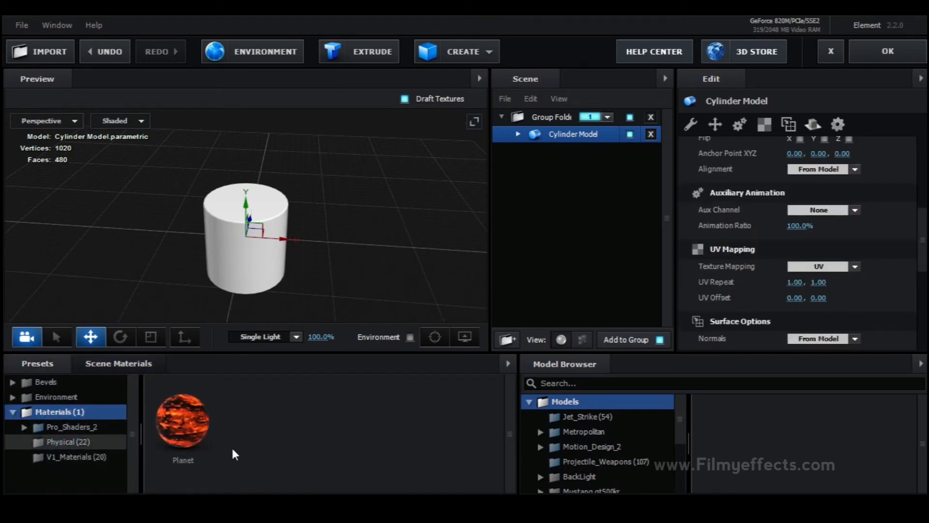
scroll(245, 438, down, 2)
scroll(258, 436, up, 2)
drag(464, 420, 273, 215)
drag(402, 220, 237, 271)
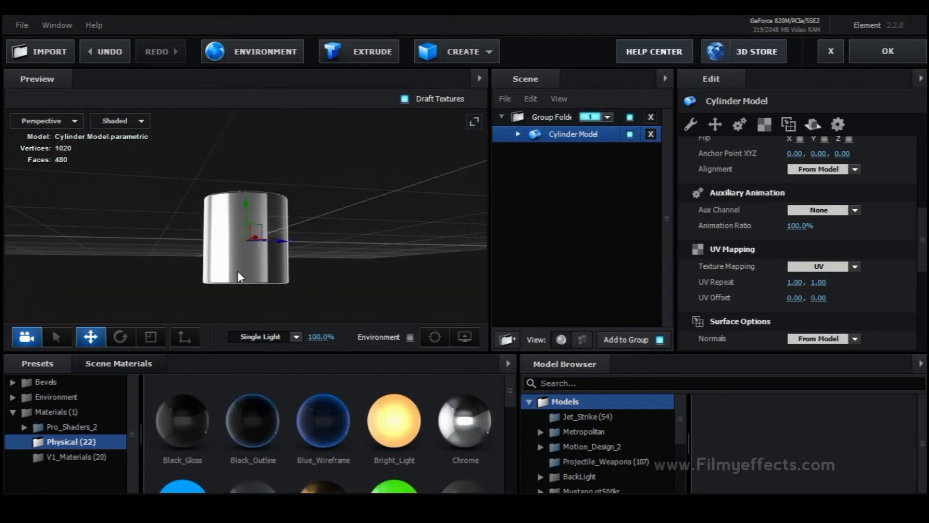
click(873, 43)
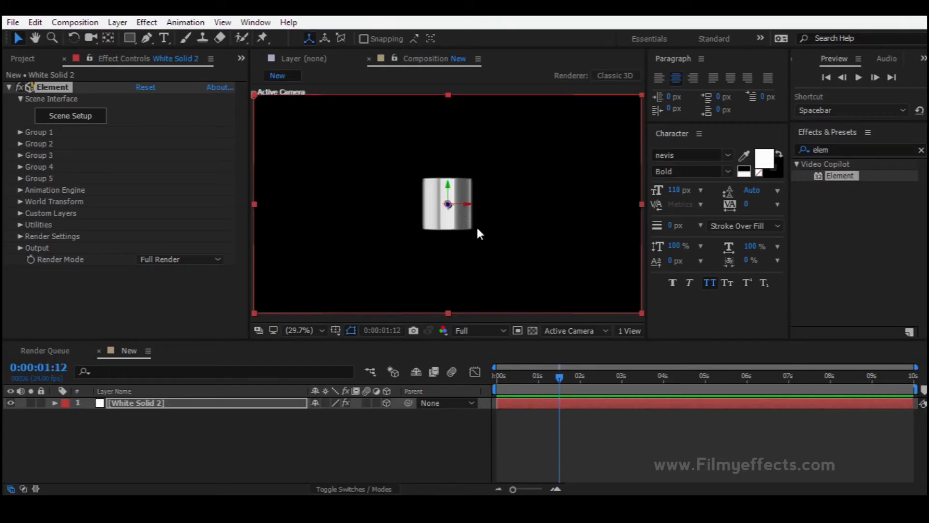
click(109, 451)
click(126, 402)
click(149, 443)
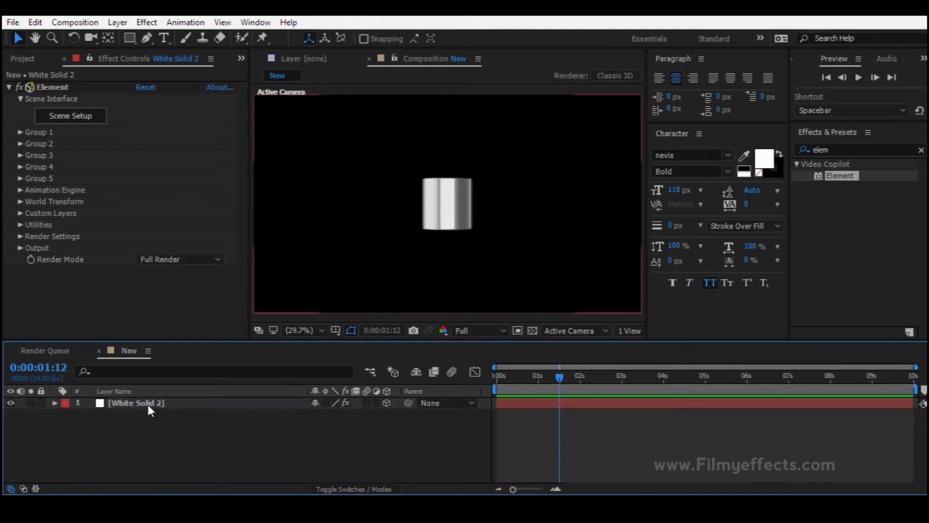
click(144, 403)
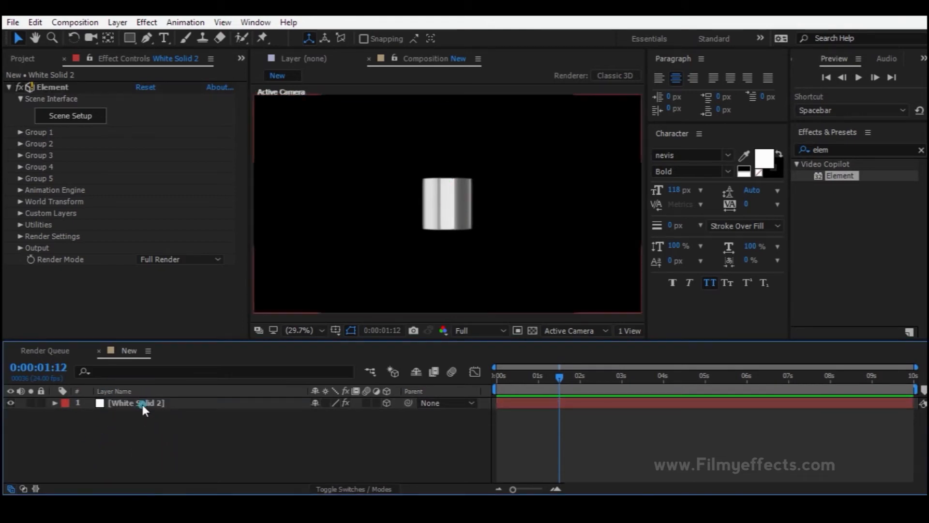
- Add a white parallel light named Light 1 with 112% intensity to the composition
right_click(138, 456)
mouse_move(187, 325)
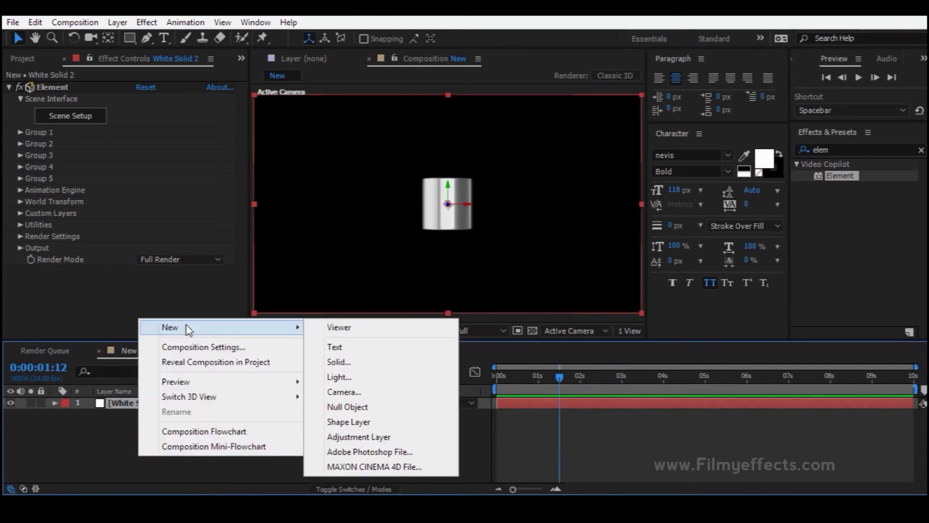
click(357, 376)
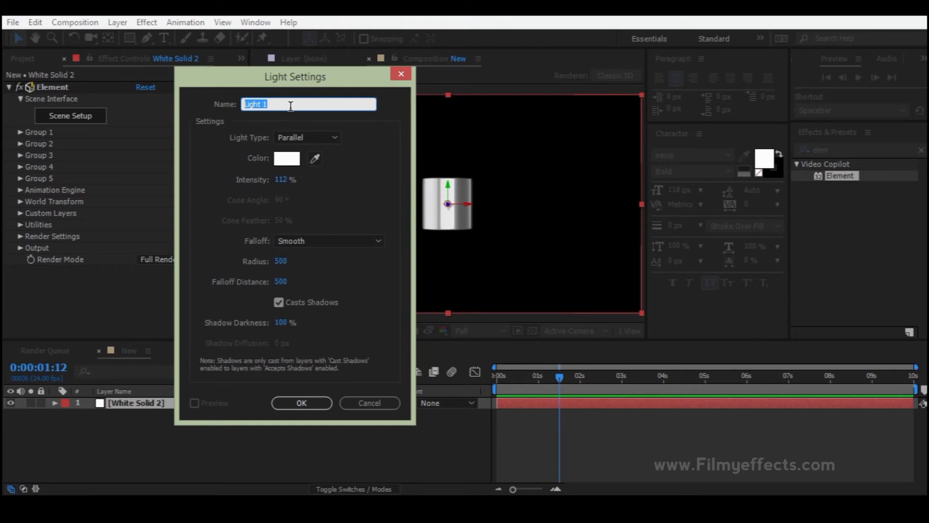
click(308, 404)
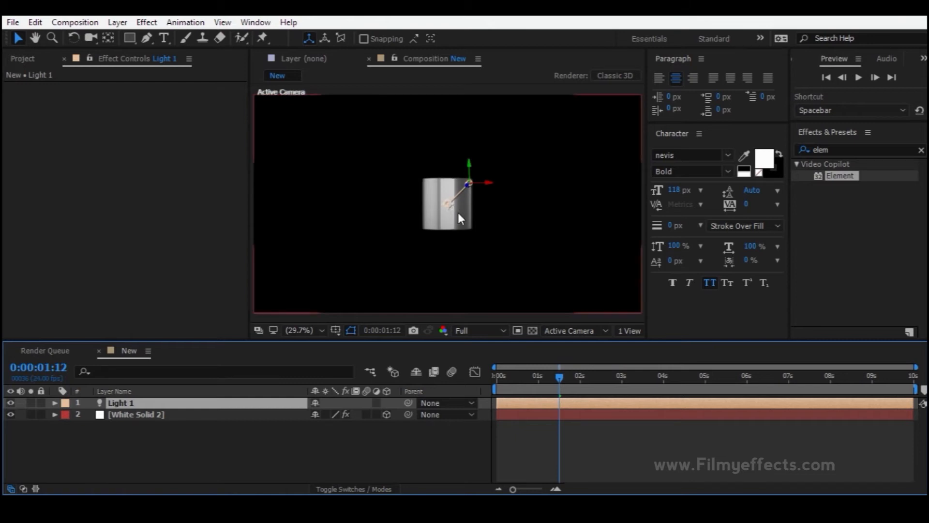
- Move Light 1 and its point of interest around the cylinder, finishing with both to the right of it
drag(485, 180, 592, 181)
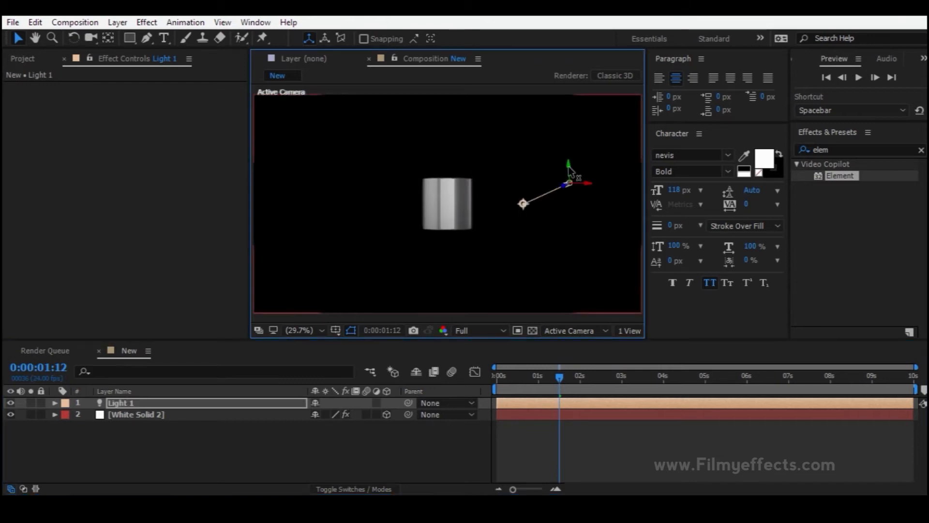
drag(528, 206, 470, 202)
drag(568, 173, 574, 120)
drag(466, 154, 461, 193)
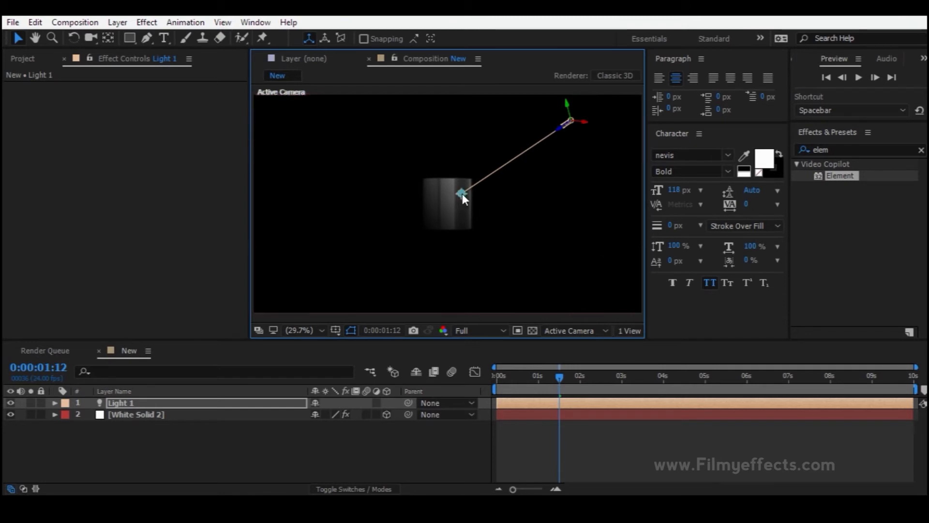
drag(586, 120, 433, 208)
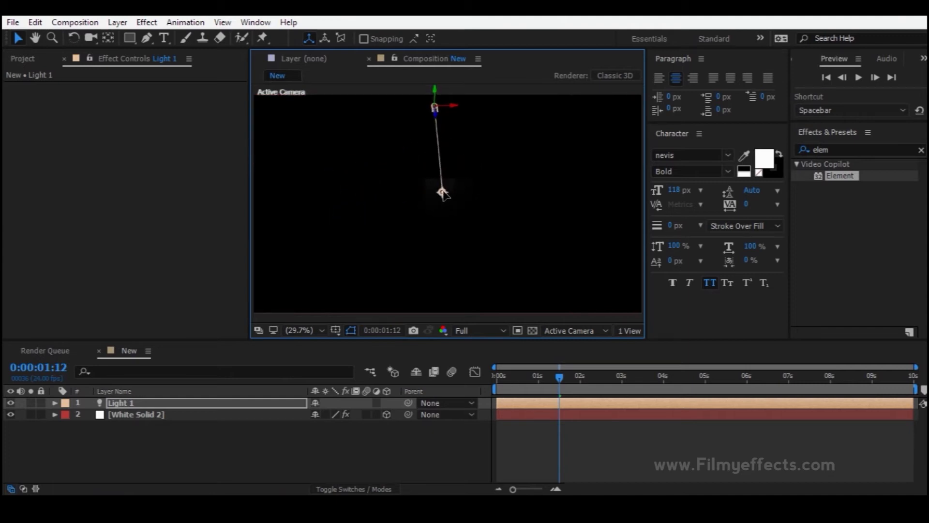
drag(435, 93, 449, 163)
drag(450, 210, 563, 210)
drag(510, 264, 503, 213)
- Add a second light named Light 2 with the light type set to Ambient
right_click(201, 460)
mouse_move(272, 341)
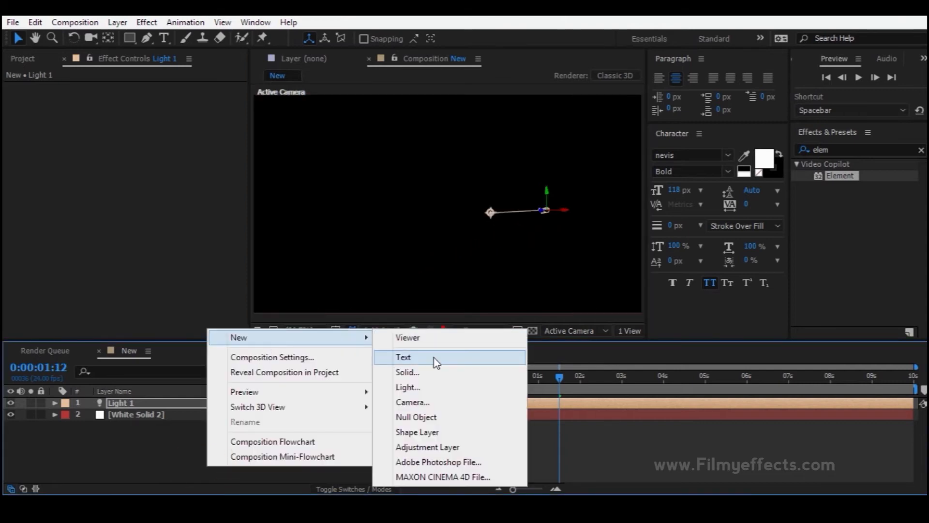
click(417, 388)
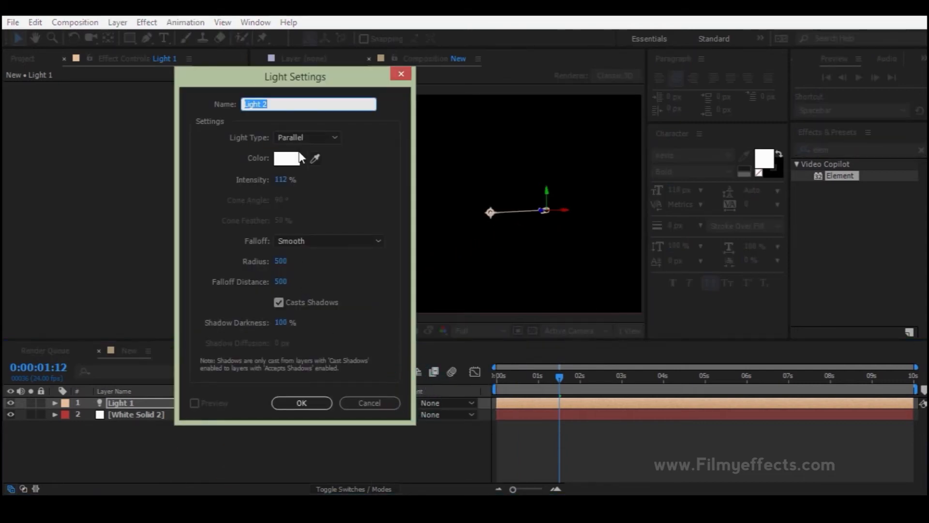
click(312, 138)
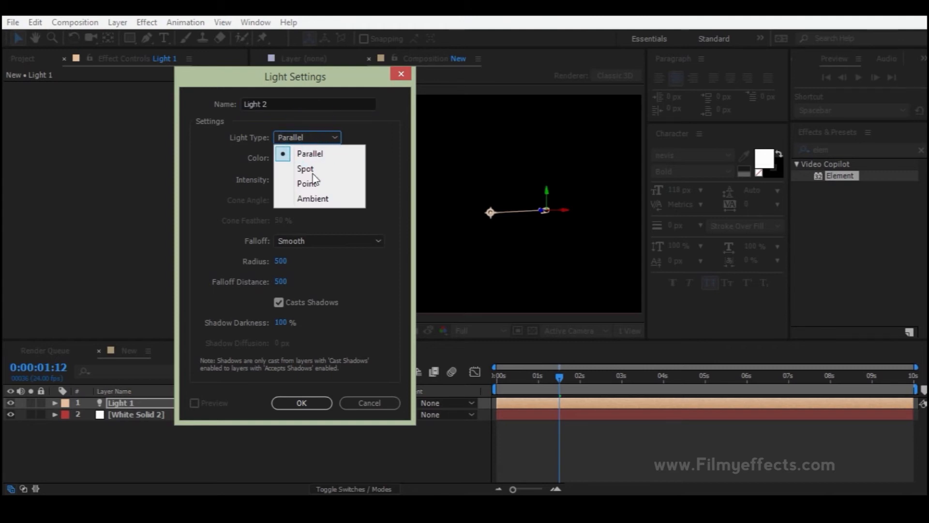
click(314, 199)
click(320, 136)
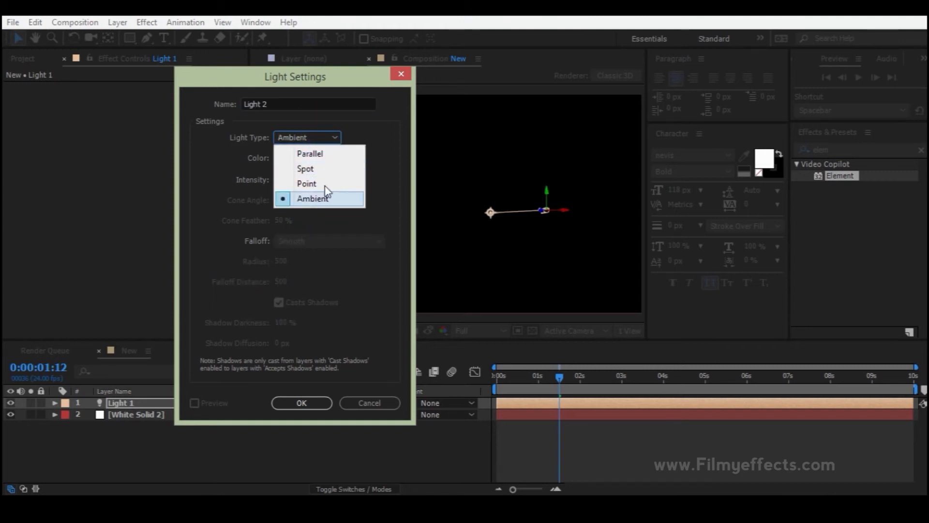
click(303, 398)
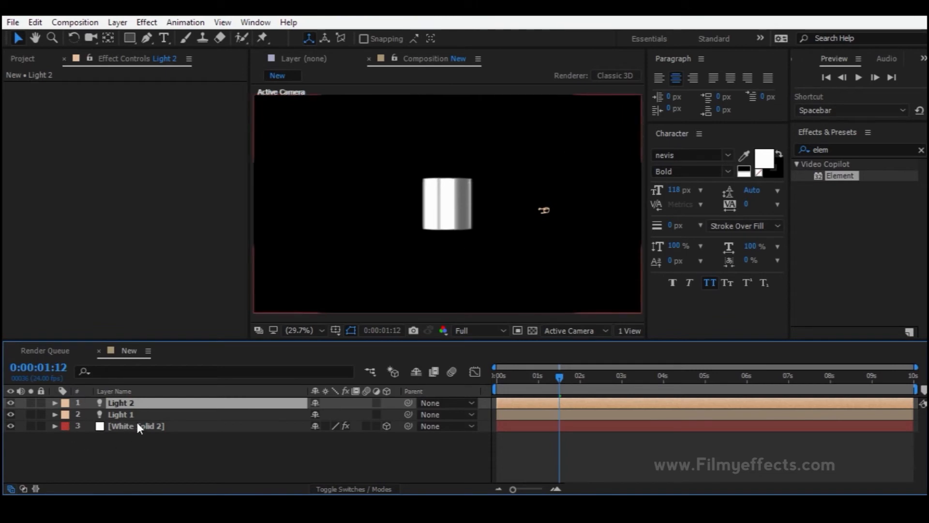
- Add a two-node camera named Camera 1 with the 35mm preset to the composition
click(123, 416)
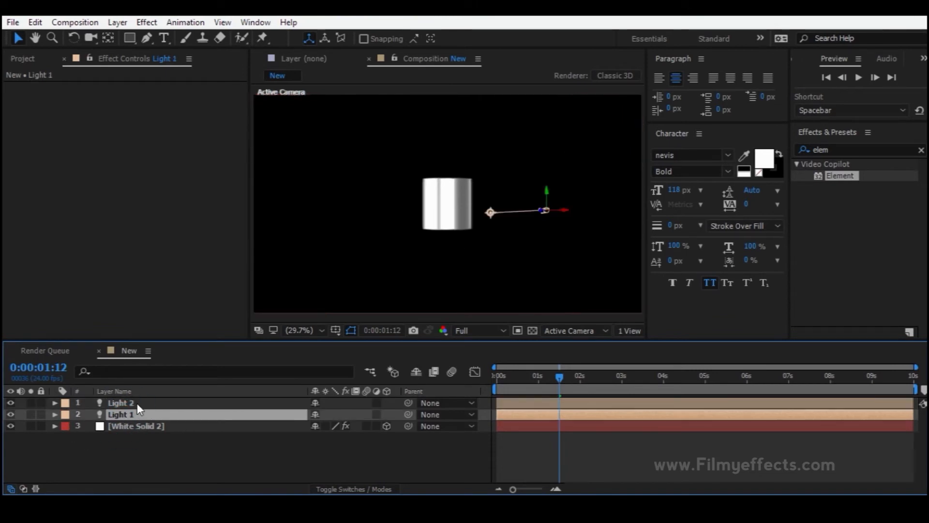
right_click(153, 446)
right_click(193, 456)
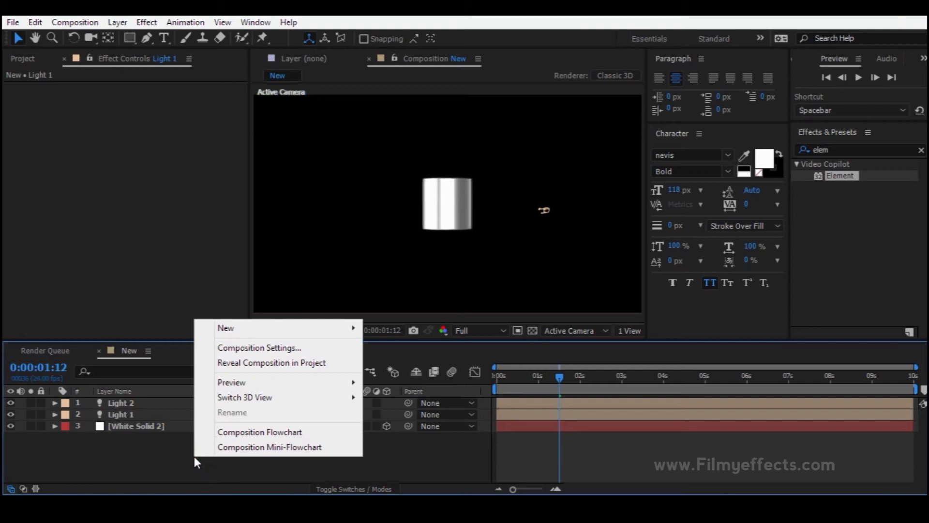
mouse_move(237, 338)
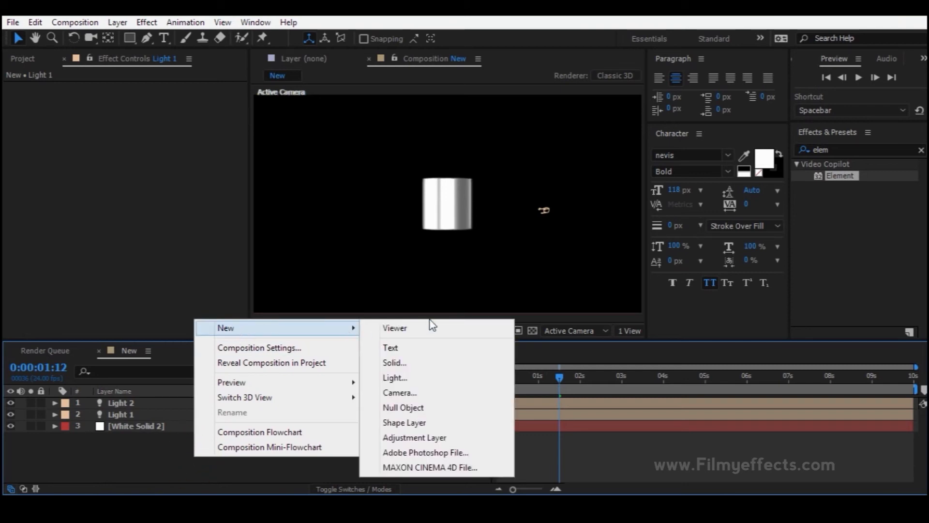
click(421, 393)
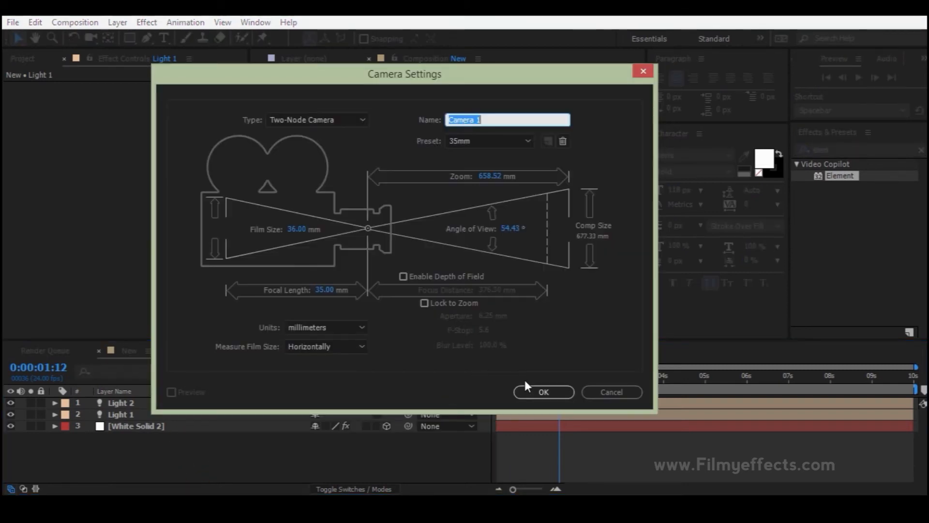
click(534, 390)
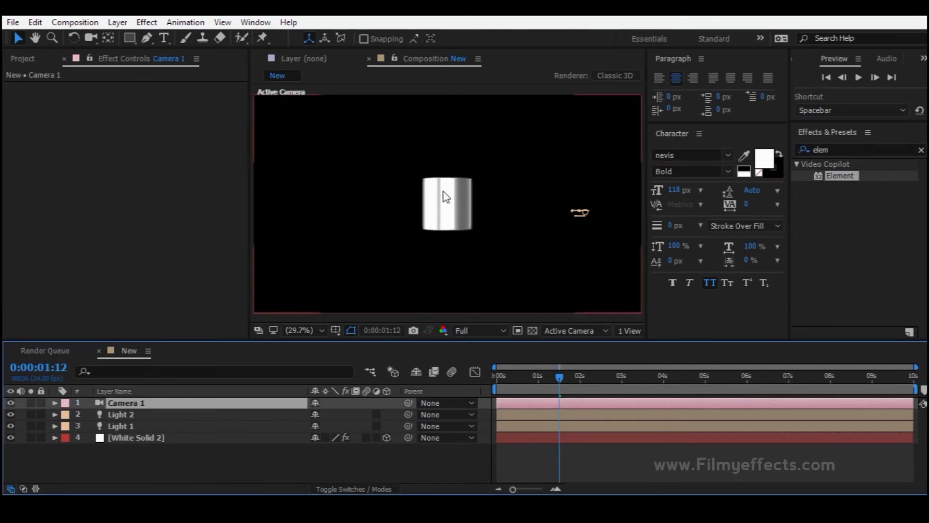
- Orbit Camera 1 around the cylinder using the Unified Camera tool
mouse_move(448, 223)
mouse_down()
mouse_move(508, 210)
mouse_move(453, 211)
mouse_up()
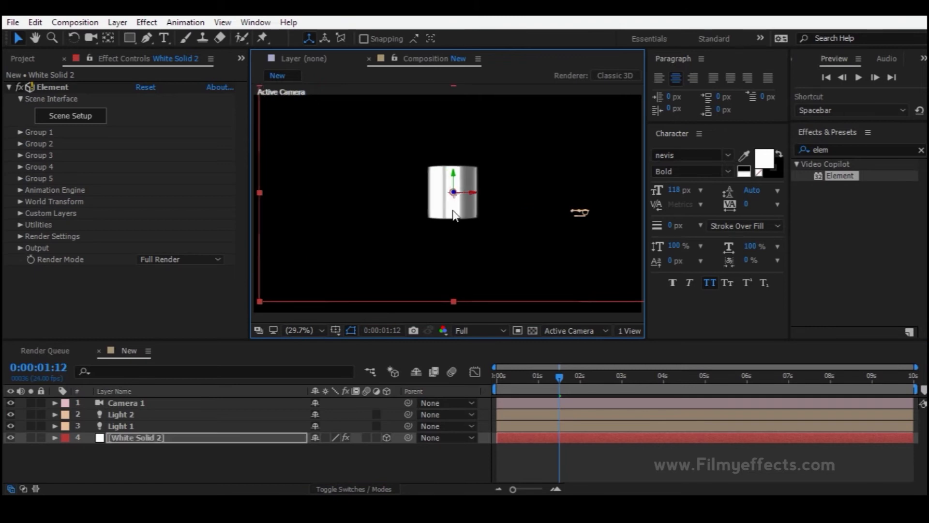
key(ctrl+z)
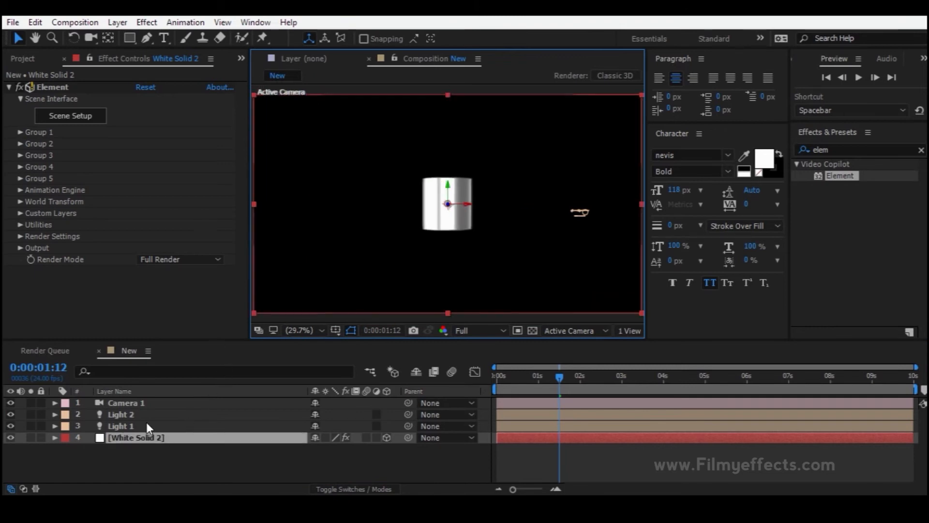
click(174, 399)
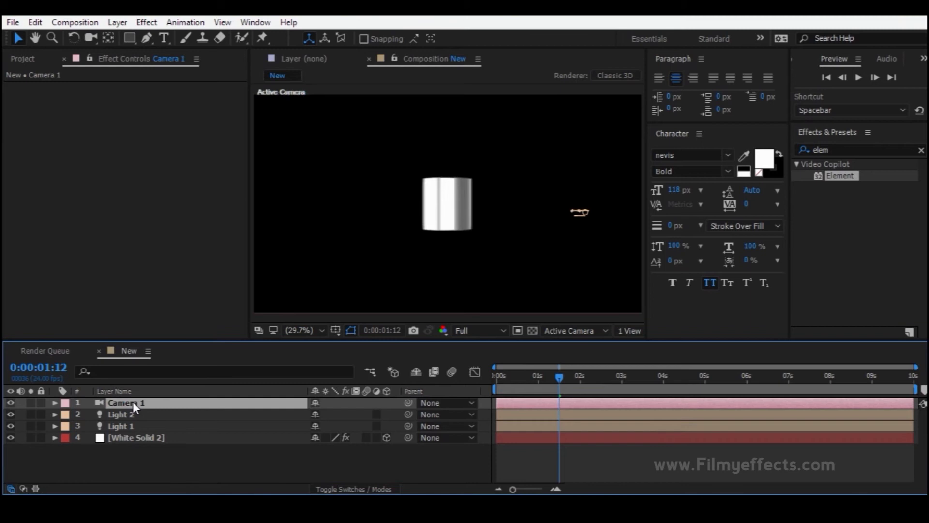
click(91, 38)
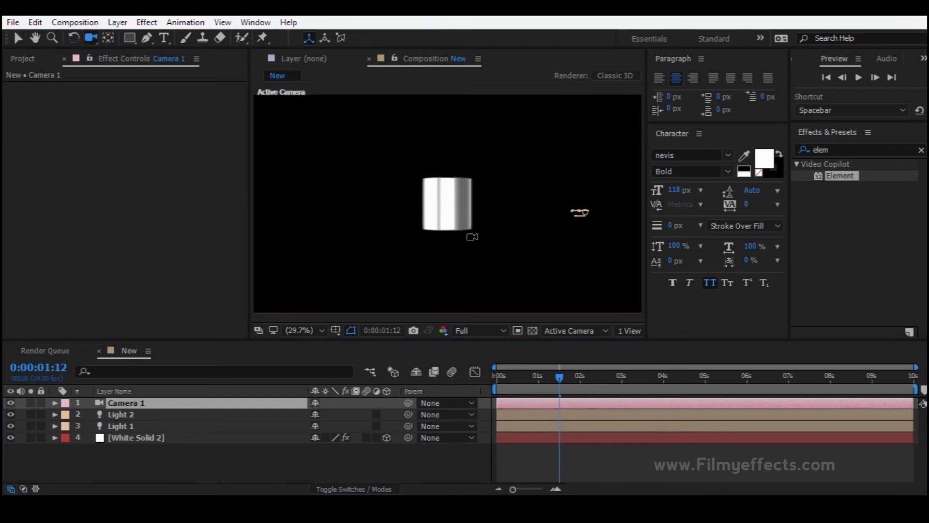
mouse_move(428, 200)
mouse_down()
mouse_move(477, 135)
mouse_move(438, 213)
mouse_up()
- Turn off the 3D layer switch for White Solid 2
click(145, 430)
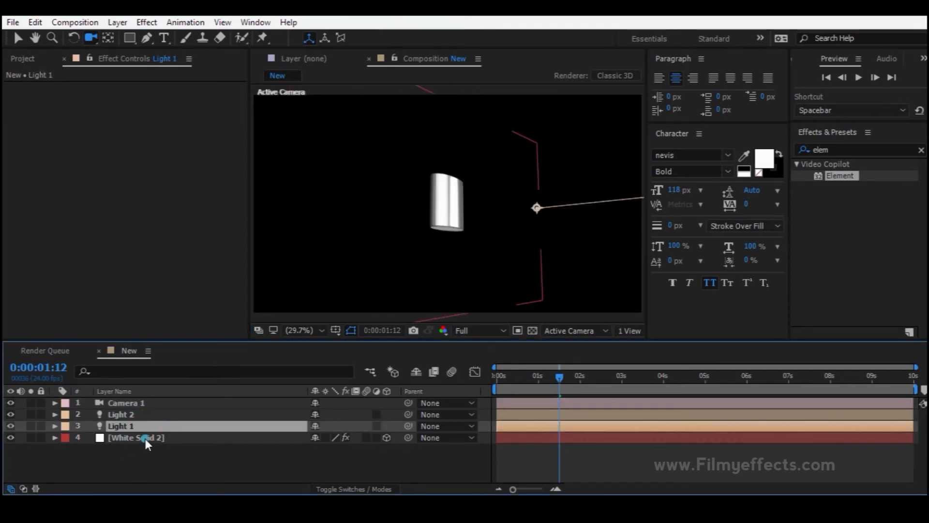
click(145, 438)
click(121, 441)
click(386, 437)
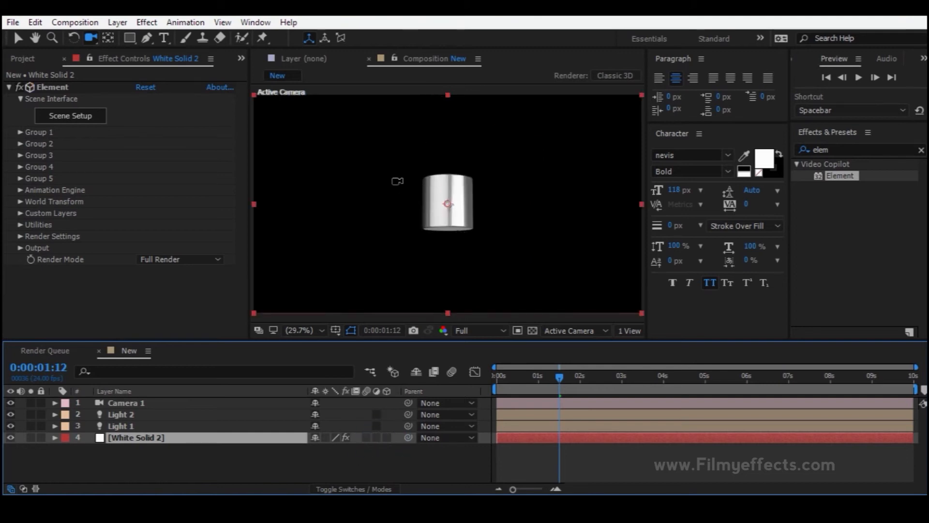
- Orbit Camera 1 to show the cylinder from above, then return it to a nearly level front view
drag(401, 203, 411, 234)
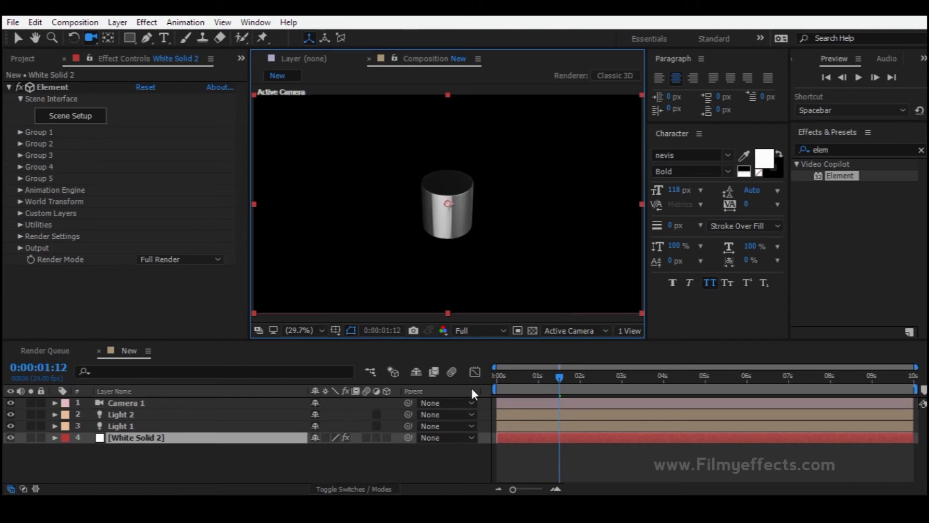
click(155, 405)
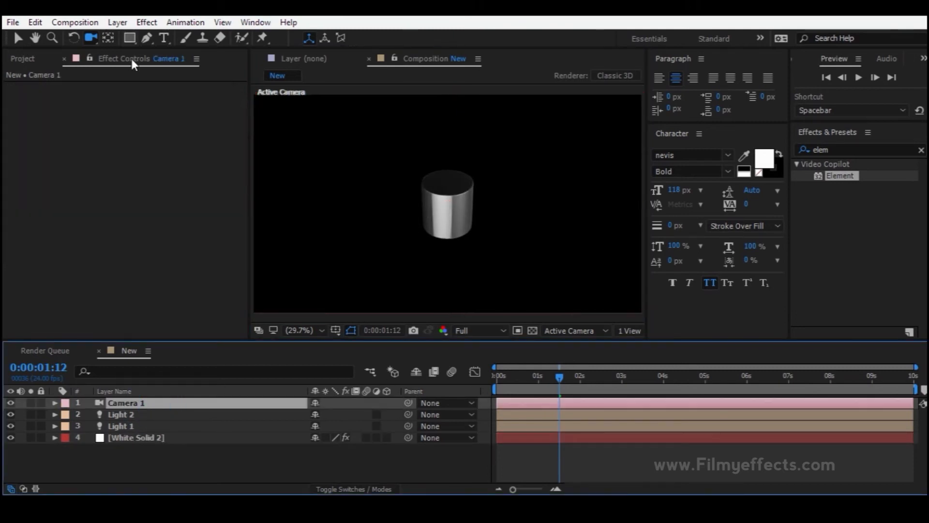
drag(457, 201, 474, 180)
- Add a null object to the composition
right_click(162, 459)
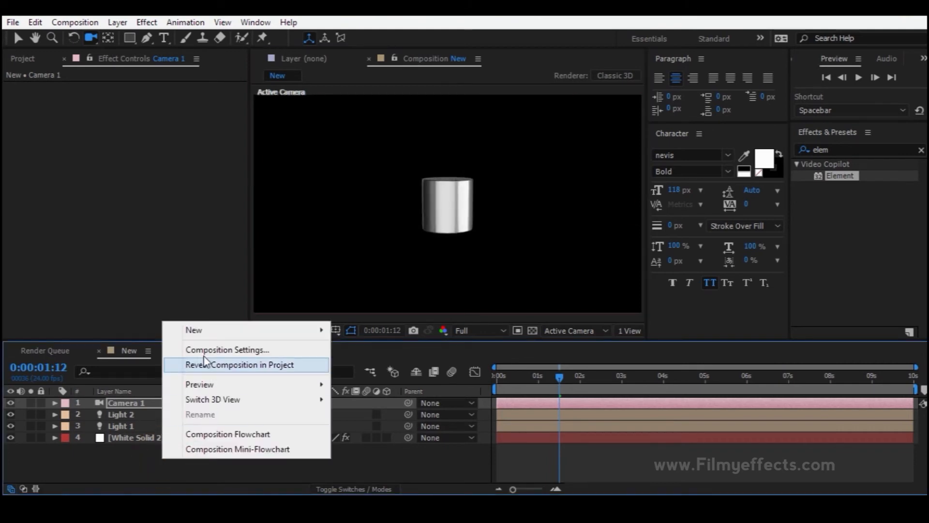
mouse_move(203, 332)
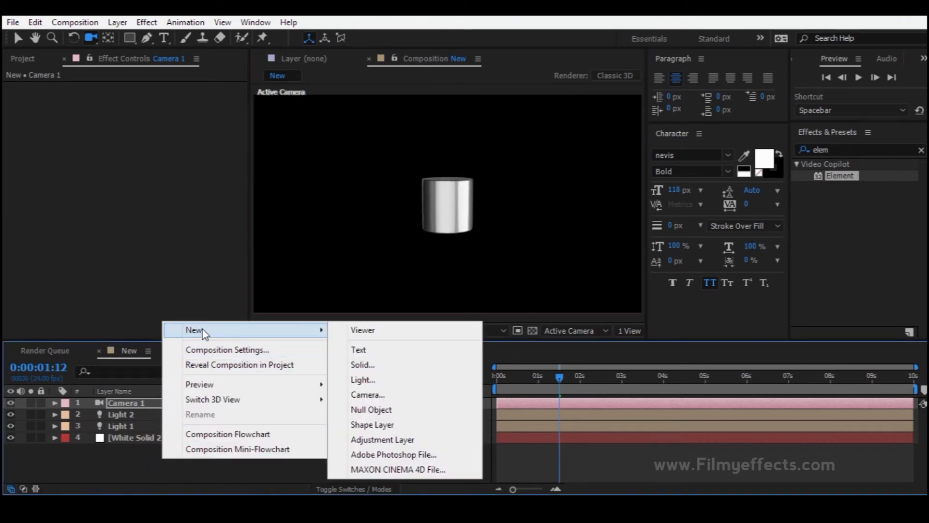
click(411, 411)
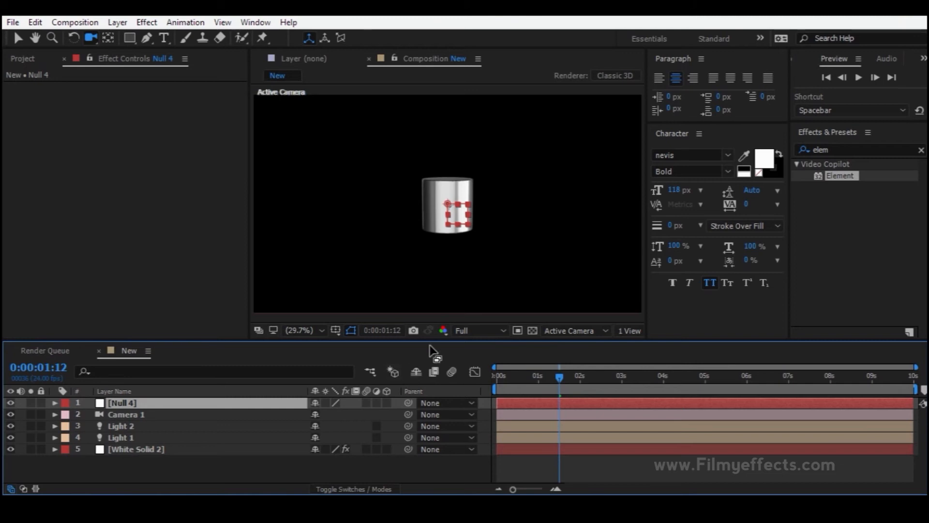
- Animate the null's position with a keyframe at 0:00:00:12 and a second one of 1415.0, 282.0 at 0:00:01:12
click(55, 403)
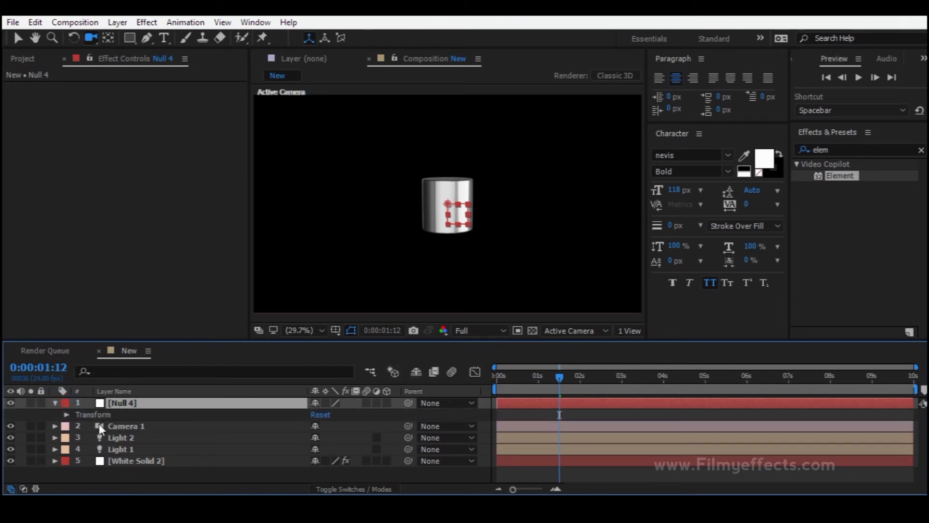
click(66, 414)
click(518, 377)
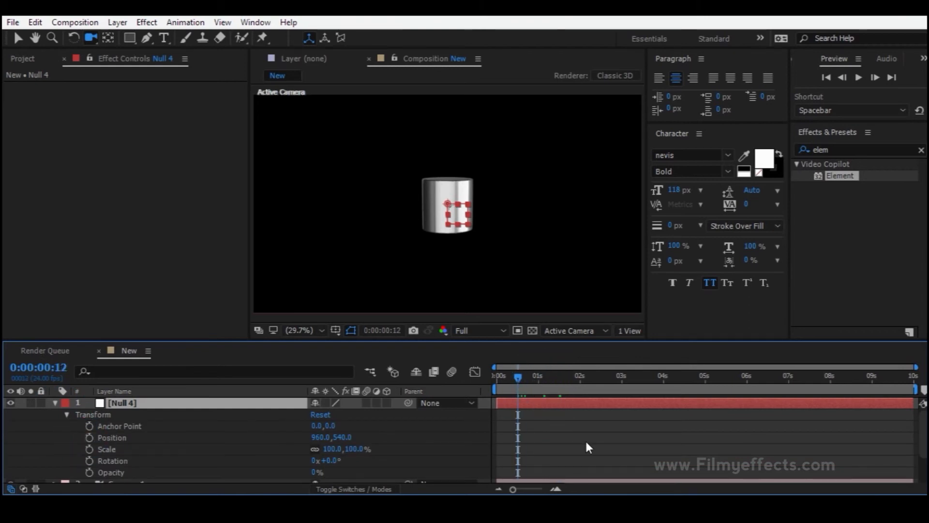
key(alt+shift+p)
drag(517, 384, 559, 381)
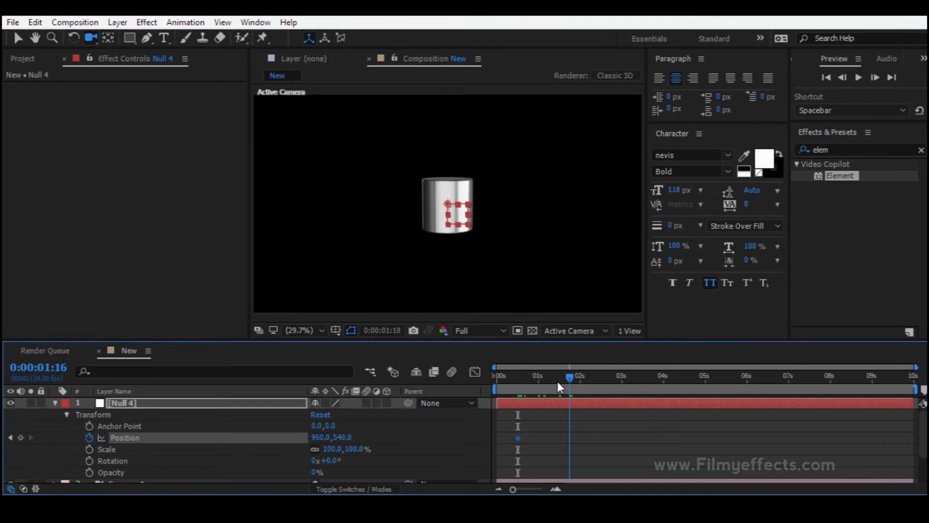
drag(317, 438, 620, 434)
drag(338, 437, 165, 443)
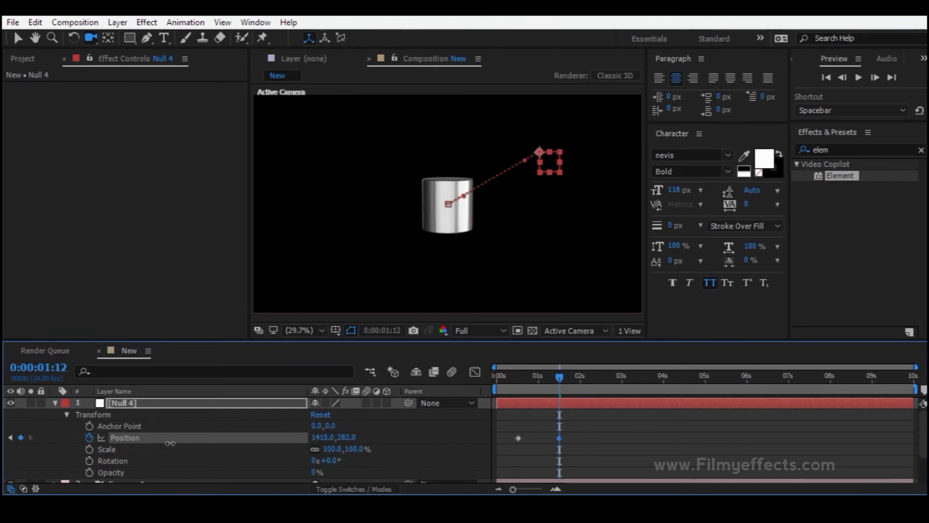
mouse_move(550, 379)
mouse_down()
mouse_move(513, 384)
mouse_move(558, 383)
mouse_up()
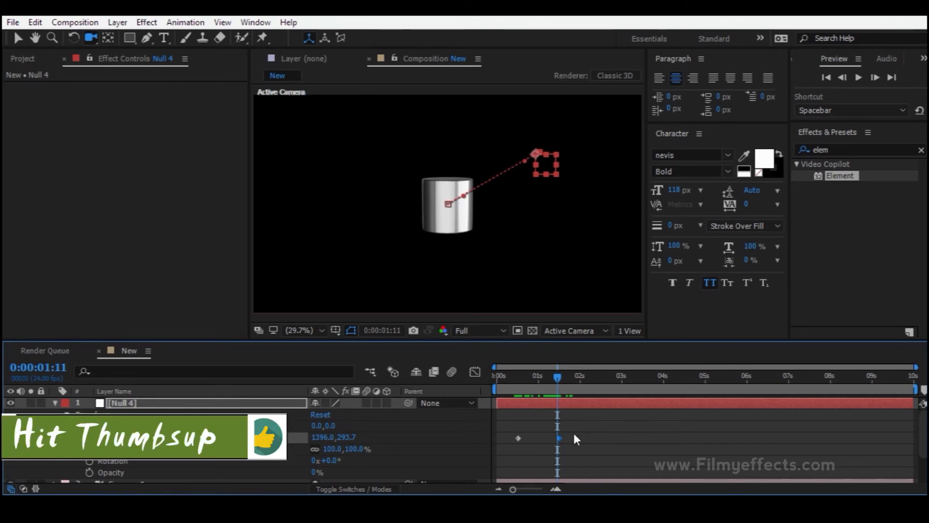
click(55, 403)
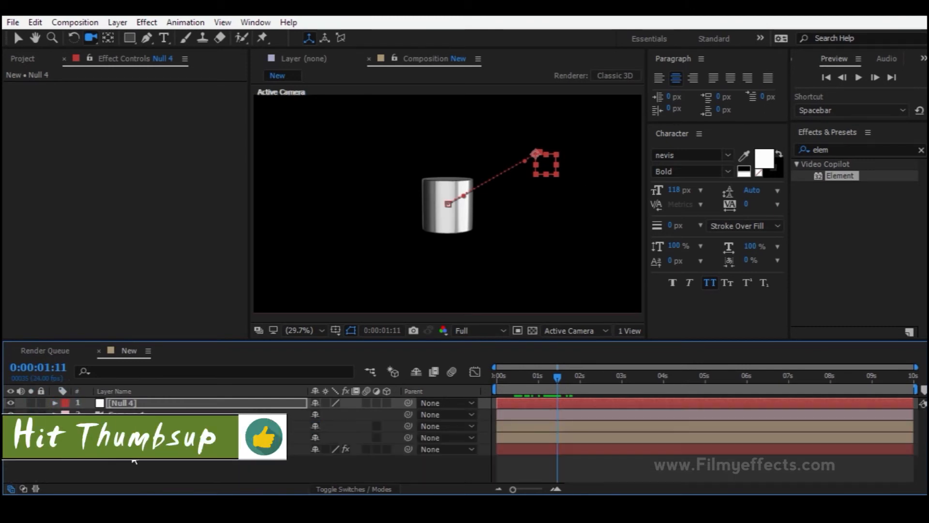
- Parent White Solid 2 to Null 4 and scrub to about 0:00:00:23 to preview the linked motion
click(149, 449)
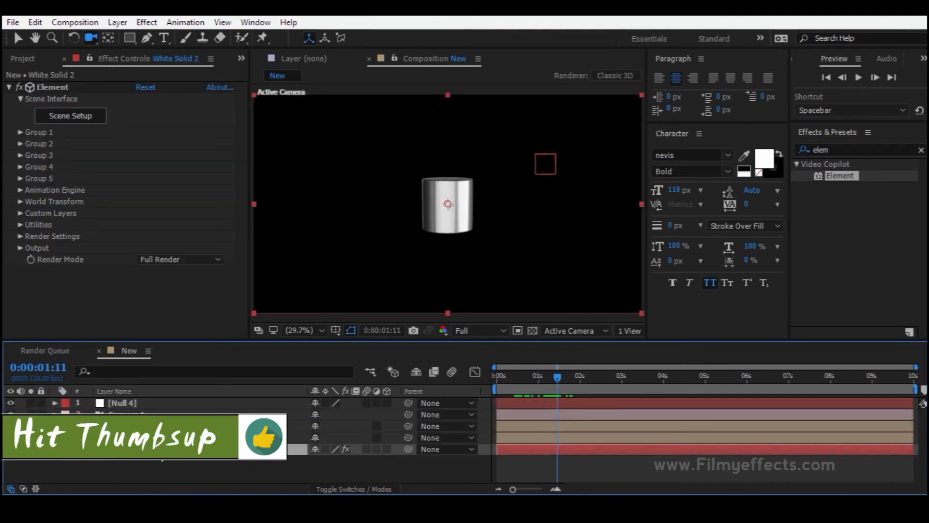
drag(408, 449, 127, 406)
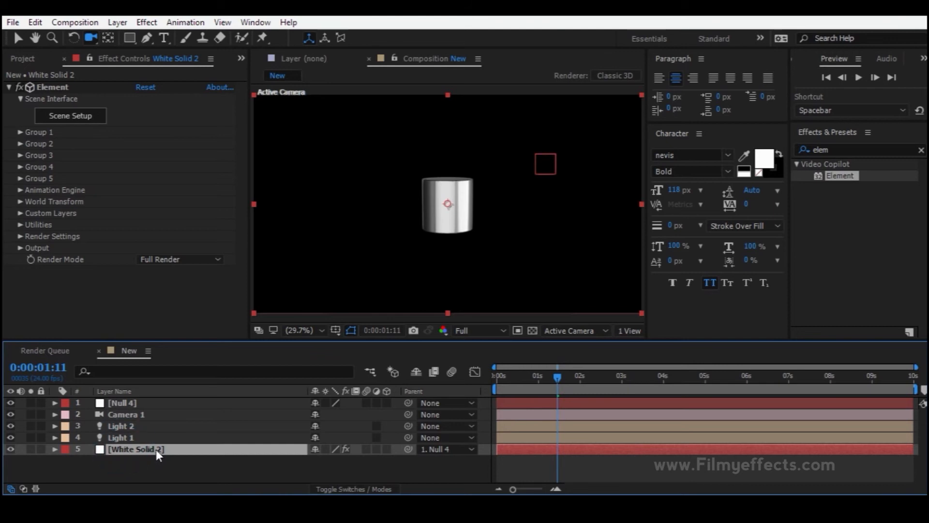
click(137, 403)
mouse_move(545, 379)
mouse_down()
mouse_move(504, 378)
mouse_move(578, 375)
mouse_move(536, 380)
mouse_up()
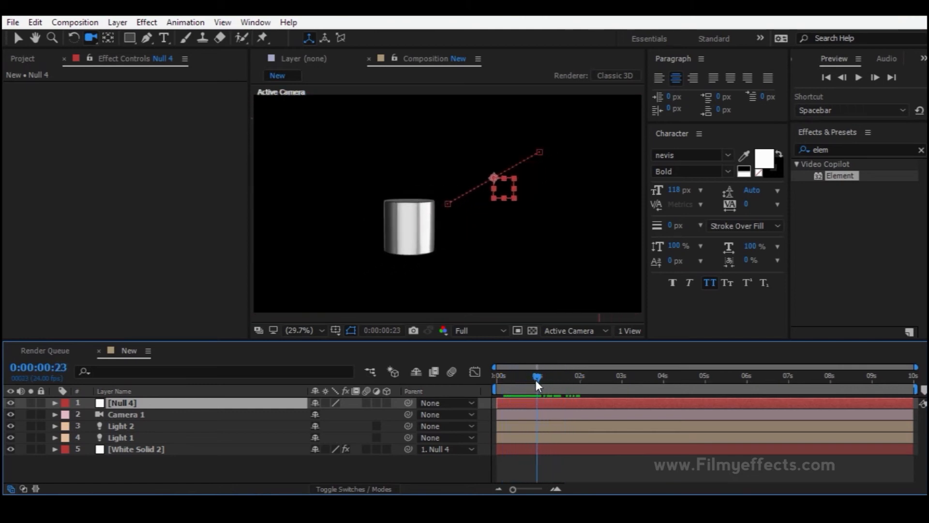
- Examine Null 4's position keyframes and compare the null with White Solid 2 and its parent link
click(54, 403)
click(121, 437)
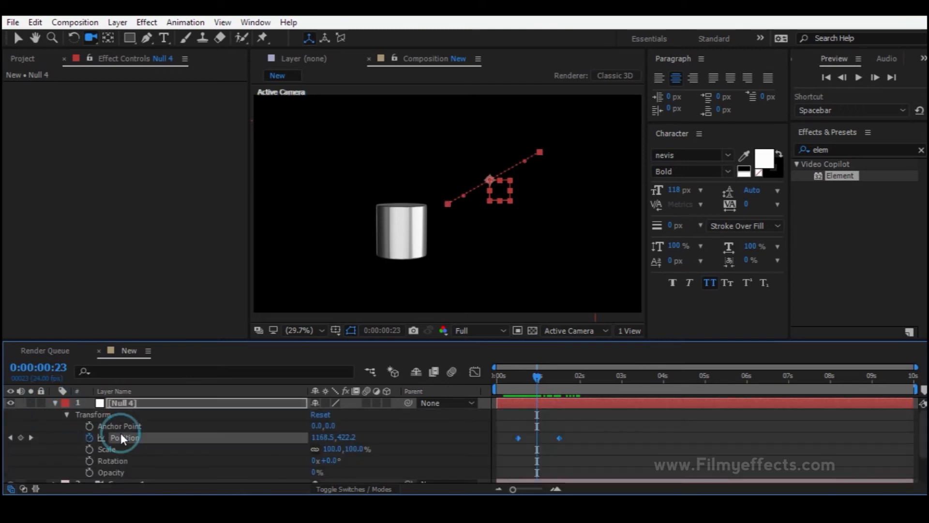
click(54, 402)
click(160, 450)
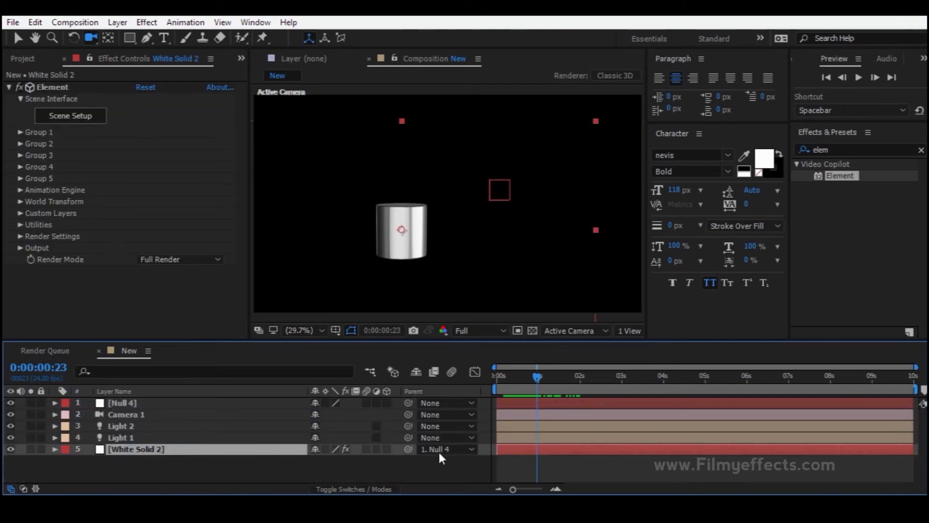
click(124, 403)
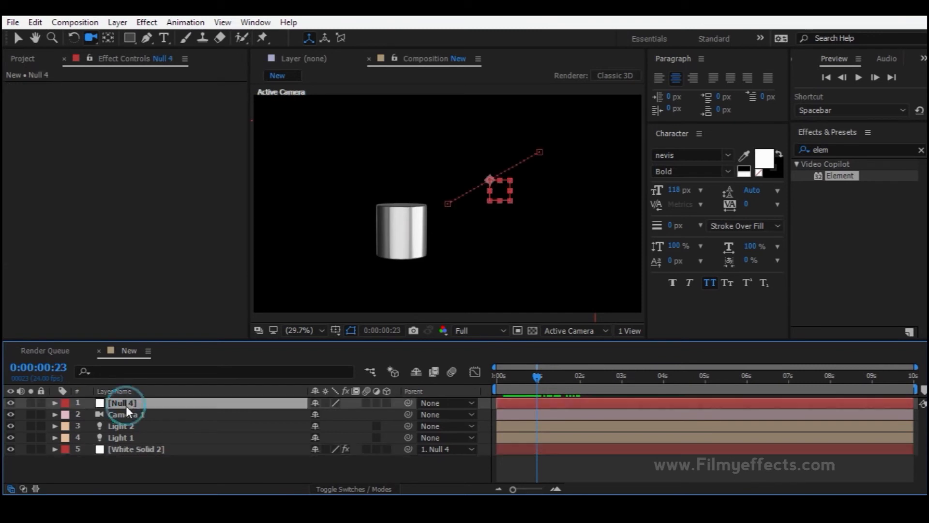
click(152, 447)
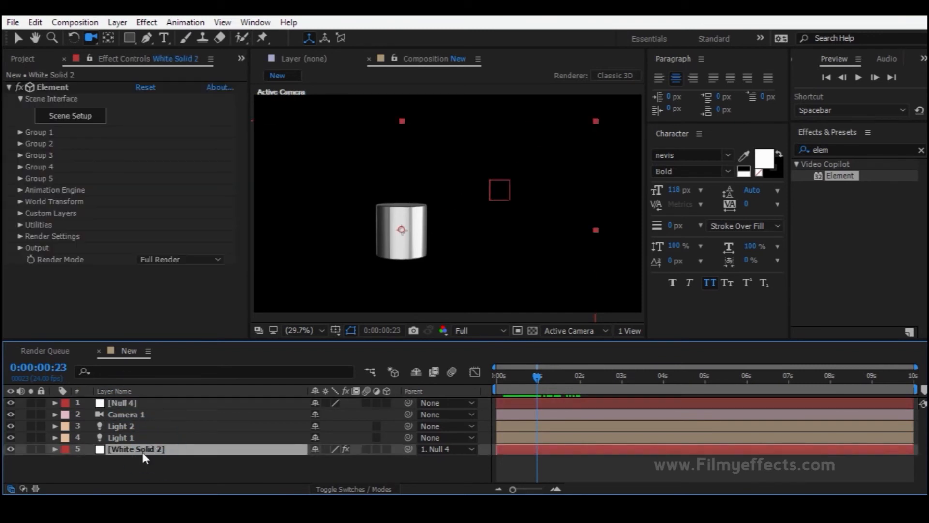
click(134, 402)
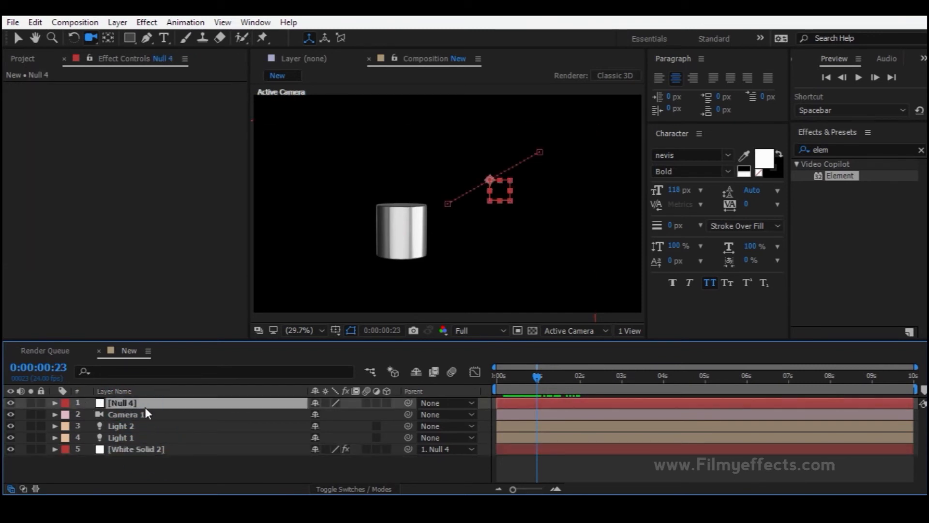
click(141, 450)
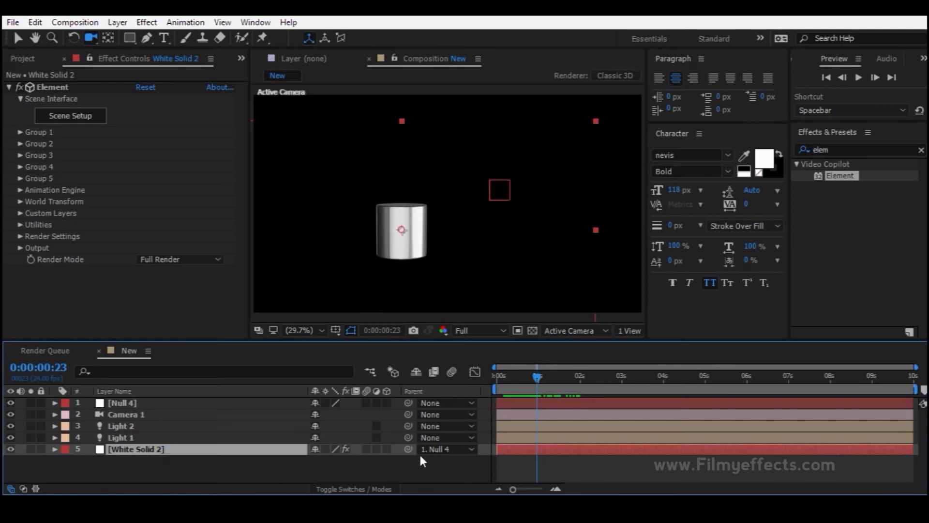
click(136, 403)
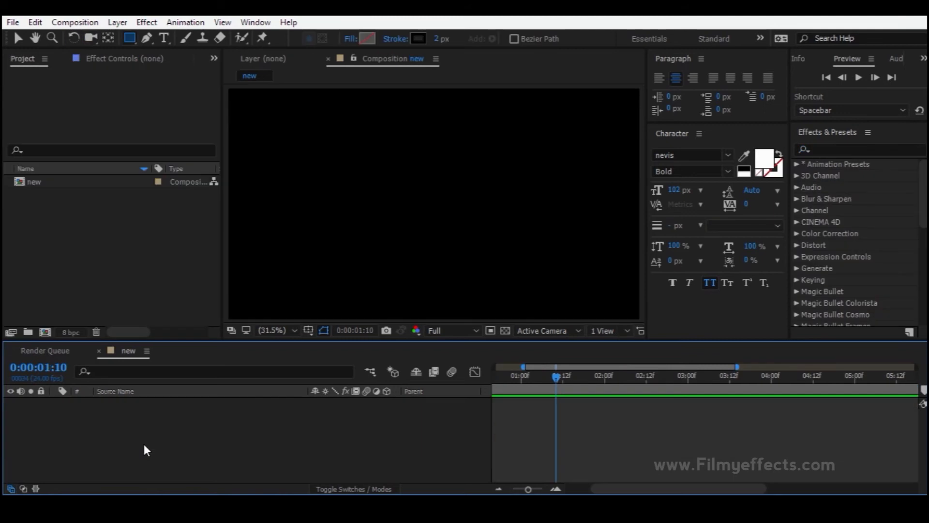
- Add a shape layer to the empty composition and select it
right_click(144, 443)
mouse_move(187, 315)
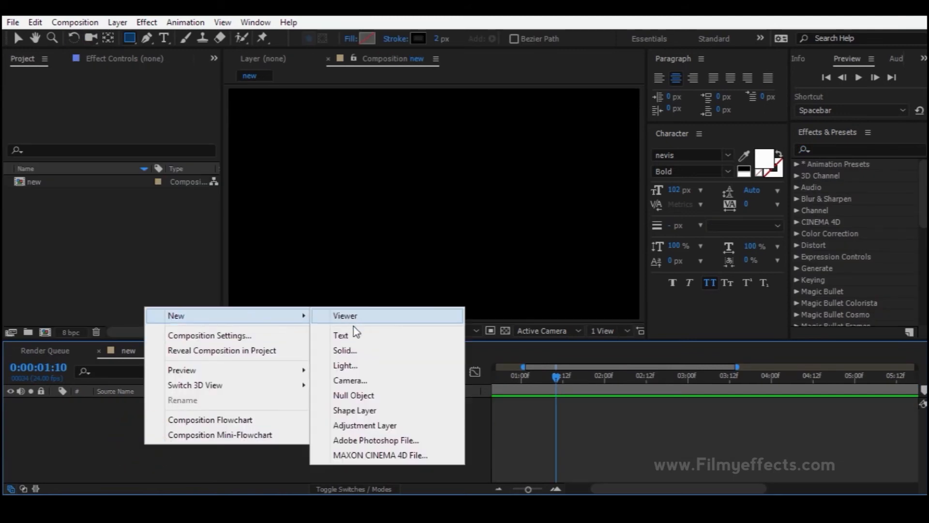
click(357, 413)
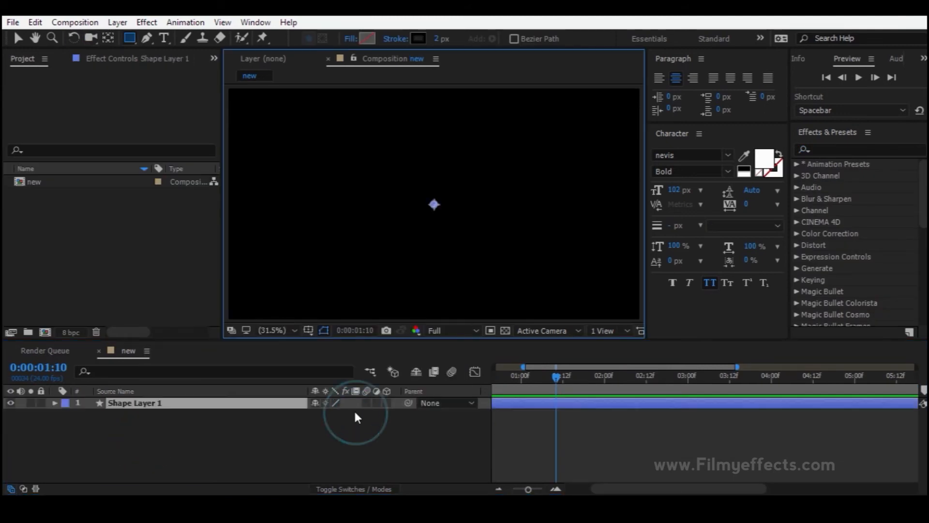
click(143, 425)
click(138, 405)
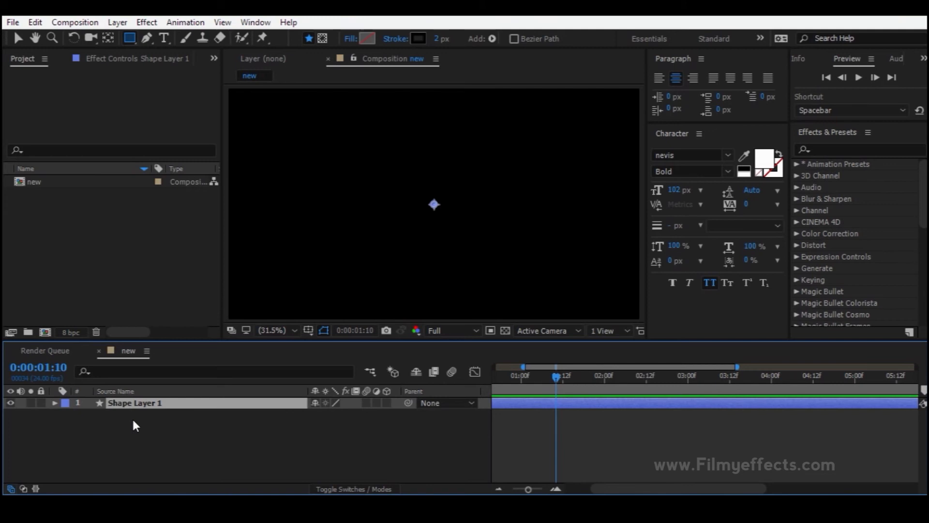
- Add an ellipse, a stroke and Trim Paths to the contents of Shape Layer 1
click(54, 403)
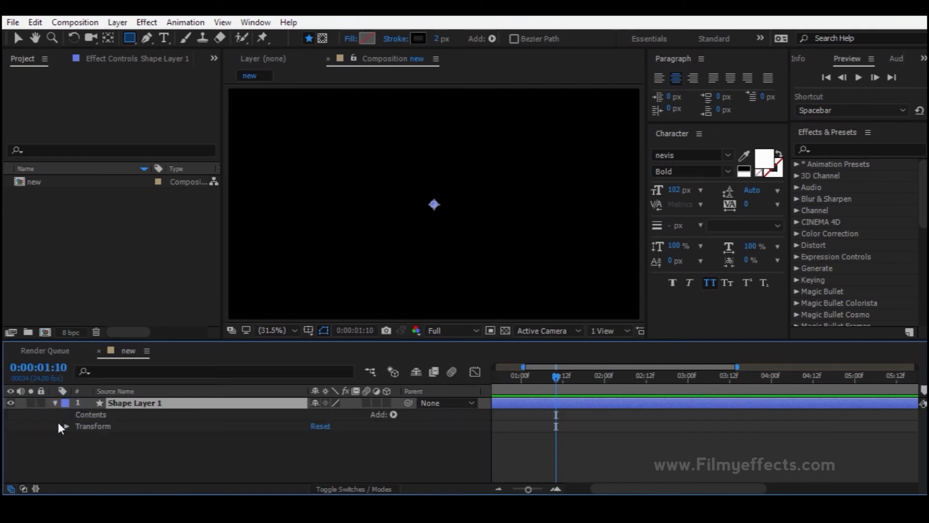
click(392, 416)
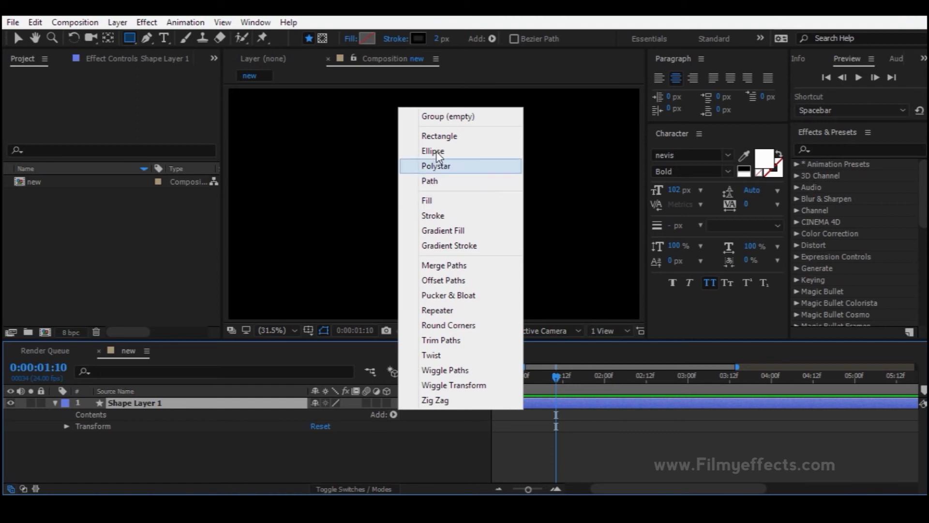
click(450, 152)
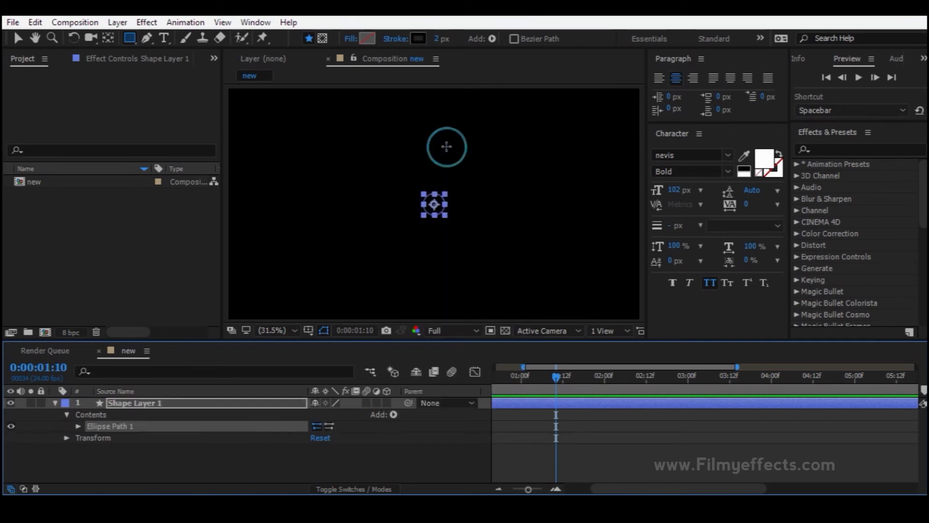
click(394, 415)
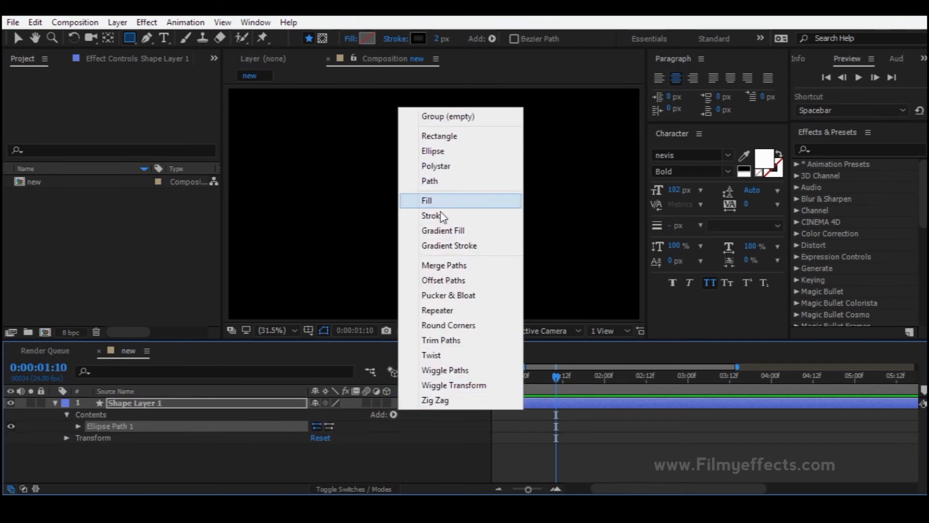
click(442, 215)
click(393, 415)
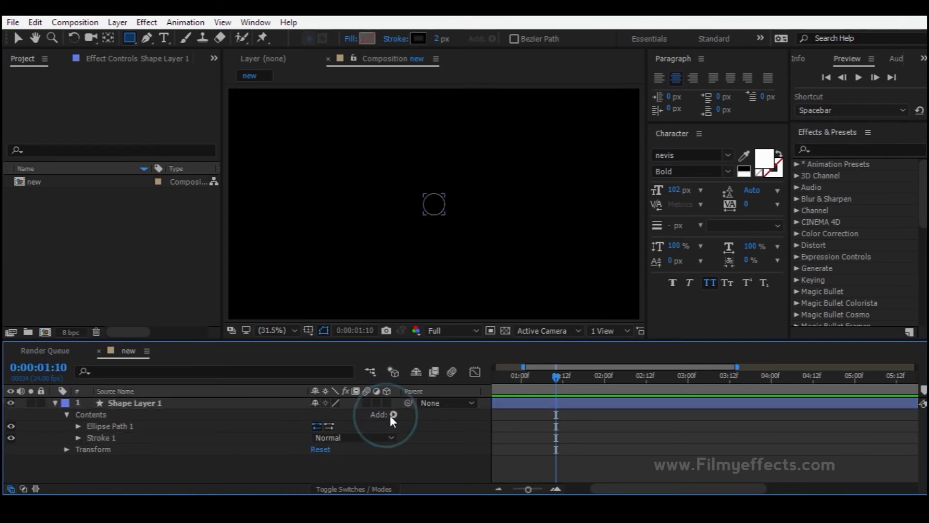
click(438, 341)
- Set the Stroke Width of Stroke 1 to 7 and collapse its properties
click(79, 450)
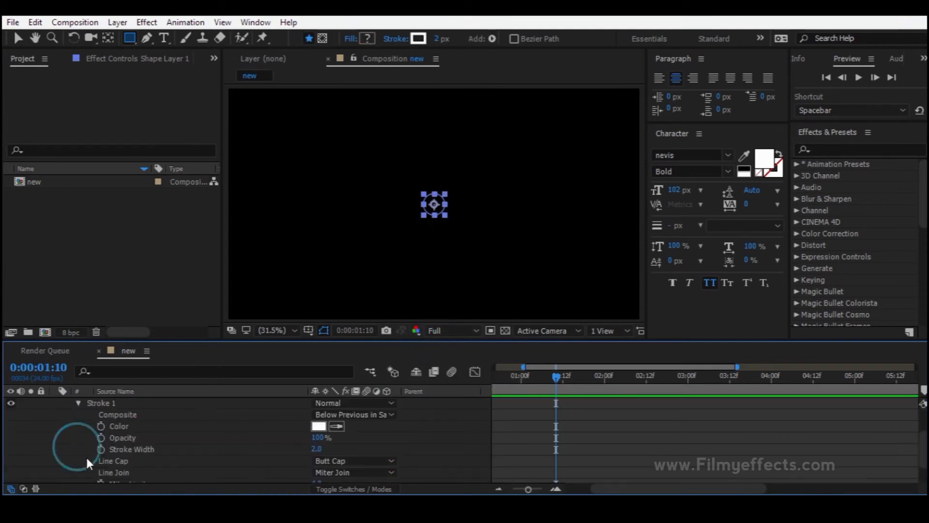
click(320, 449)
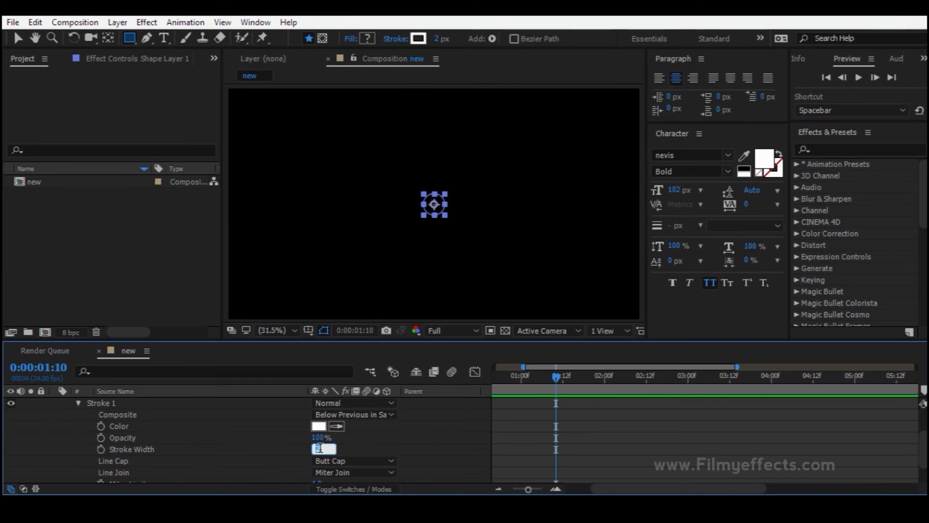
key(Return)
scroll(80, 434, up, 2)
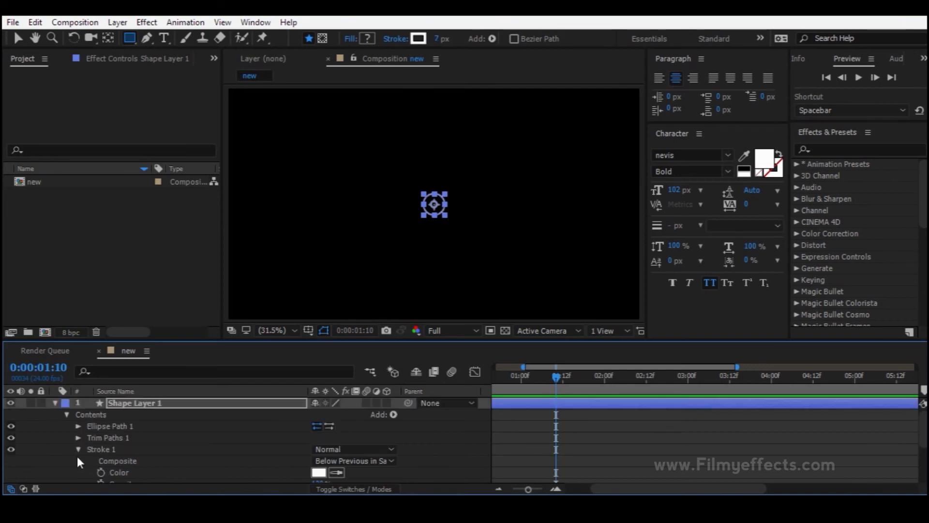
click(77, 450)
- Enlarge Ellipse Path 1 to a size of 230.0, 230.0 and collapse its properties
click(78, 426)
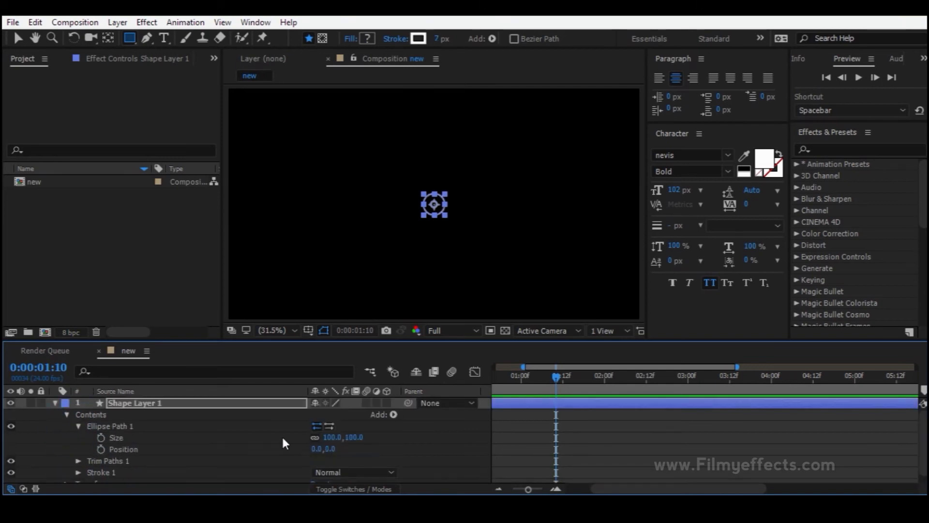
drag(328, 438, 419, 438)
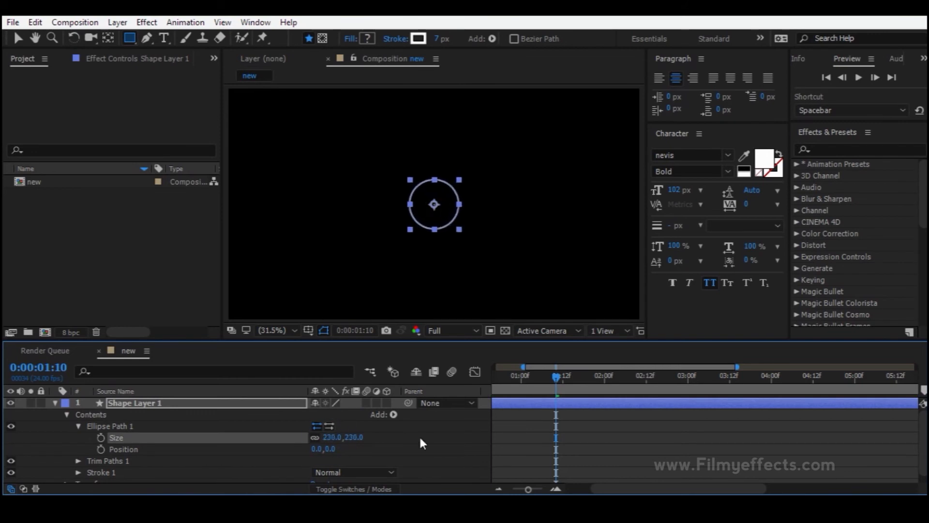
click(419, 437)
click(76, 428)
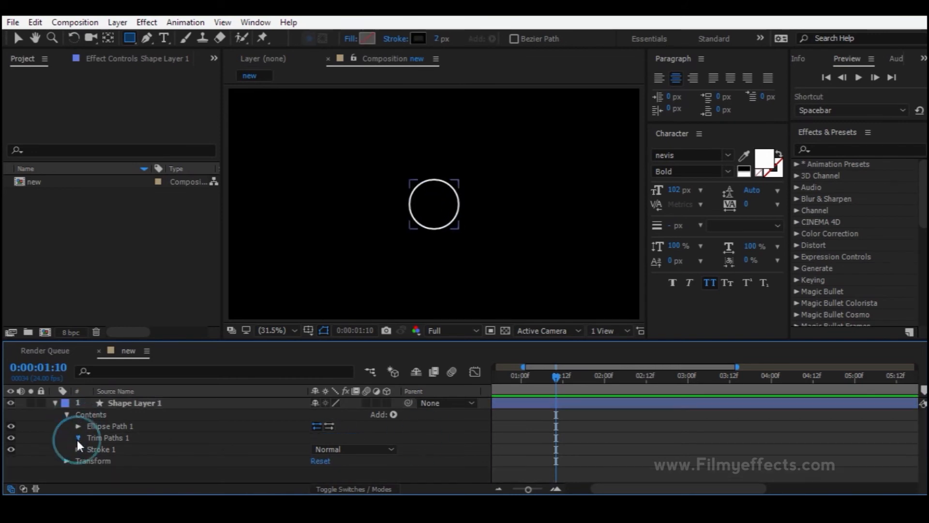
- Keyframe the Trim Paths End from 0% at 0:00:00:00 to 100% at about 0:00:00:16
click(78, 437)
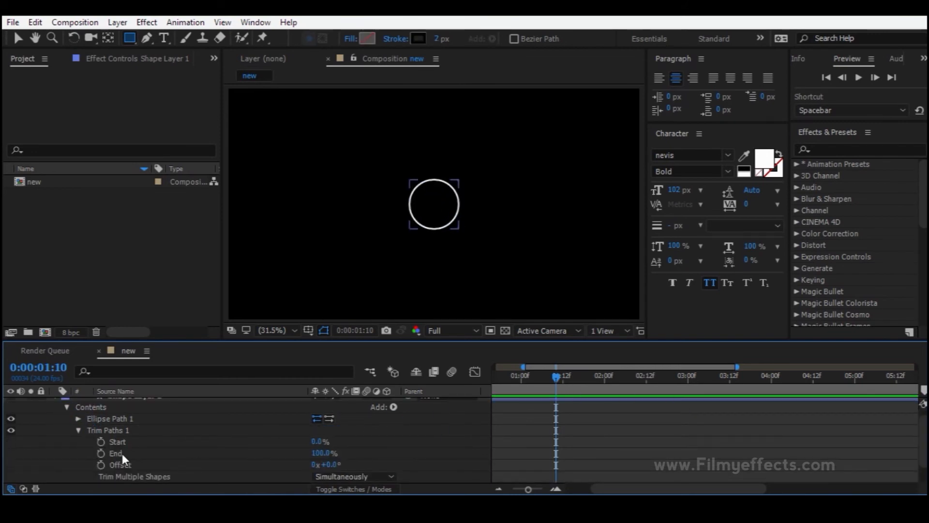
click(100, 454)
click(546, 377)
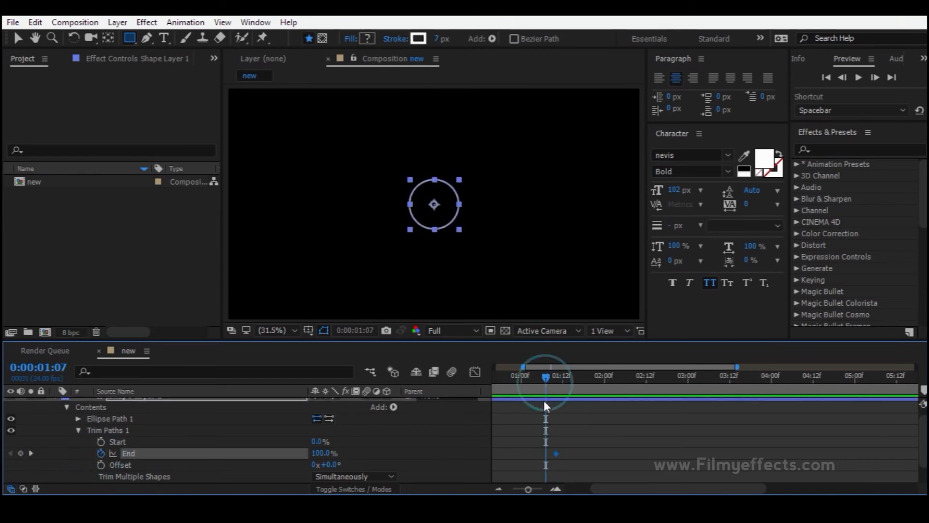
drag(528, 489, 506, 489)
drag(539, 378, 468, 393)
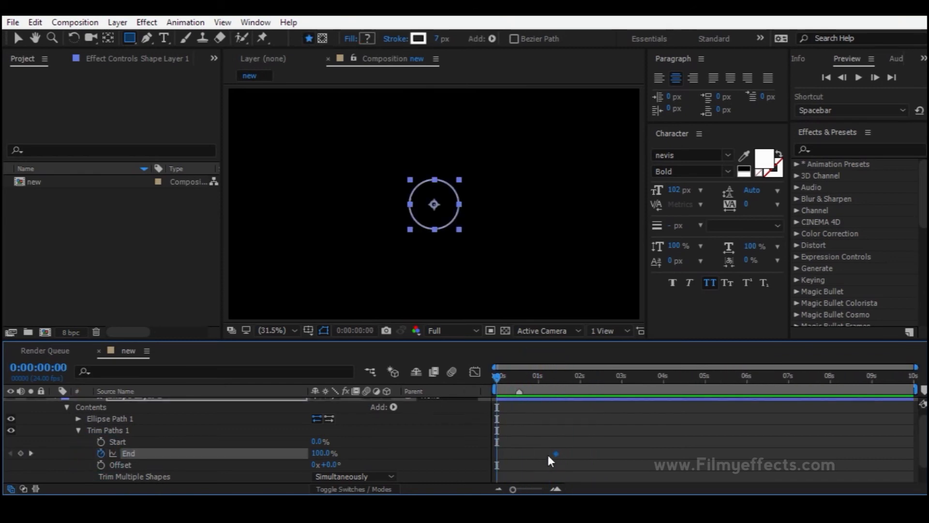
drag(554, 452, 524, 455)
drag(313, 452, 7, 456)
click(398, 450)
- Apply Easy Ease to both Trim Paths End keyframes and check their speed curve in the Graph Editor
drag(585, 443, 475, 458)
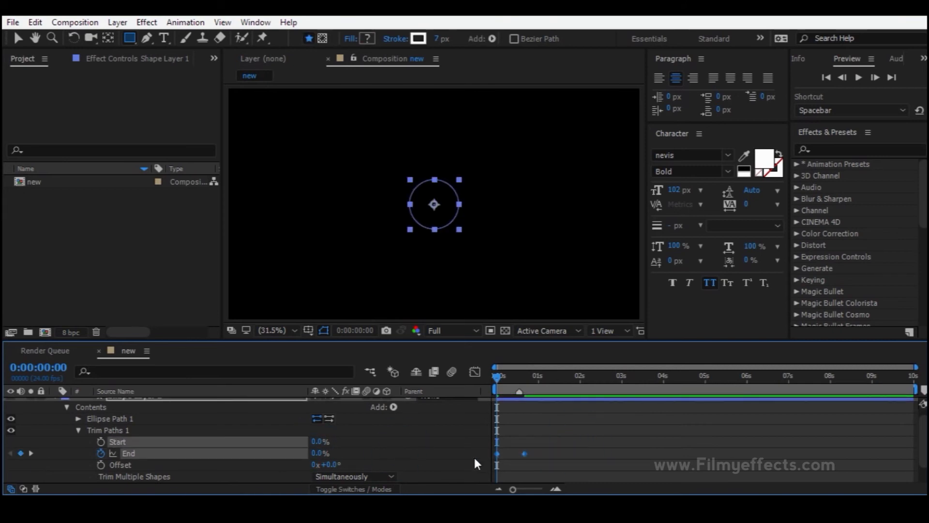
right_click(524, 453)
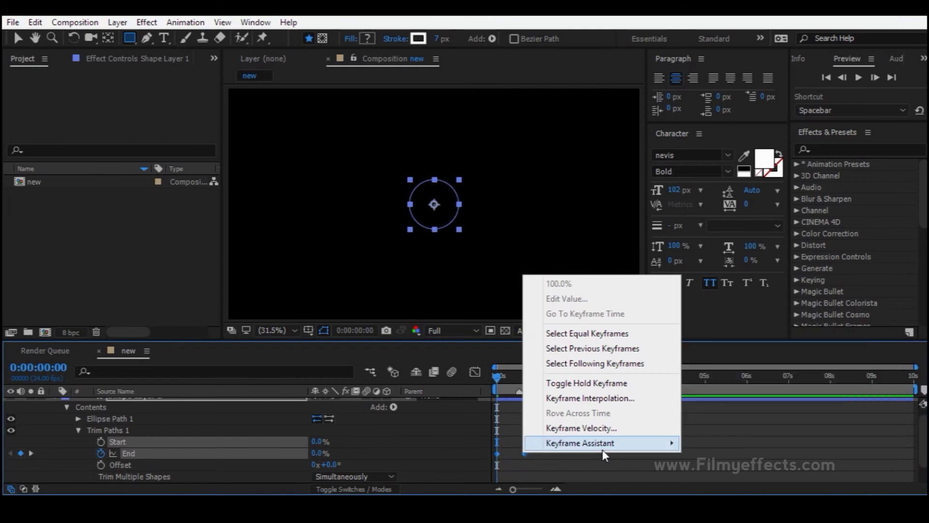
mouse_move(602, 444)
click(719, 353)
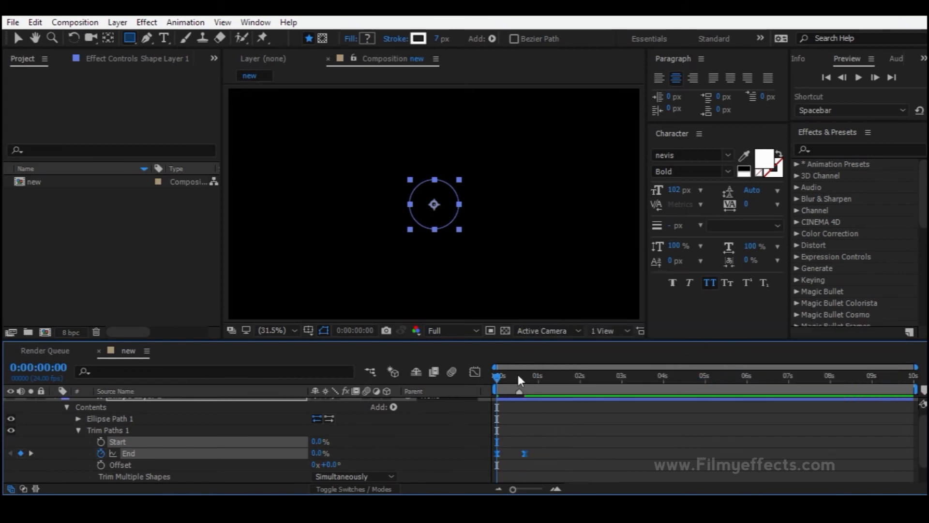
click(476, 372)
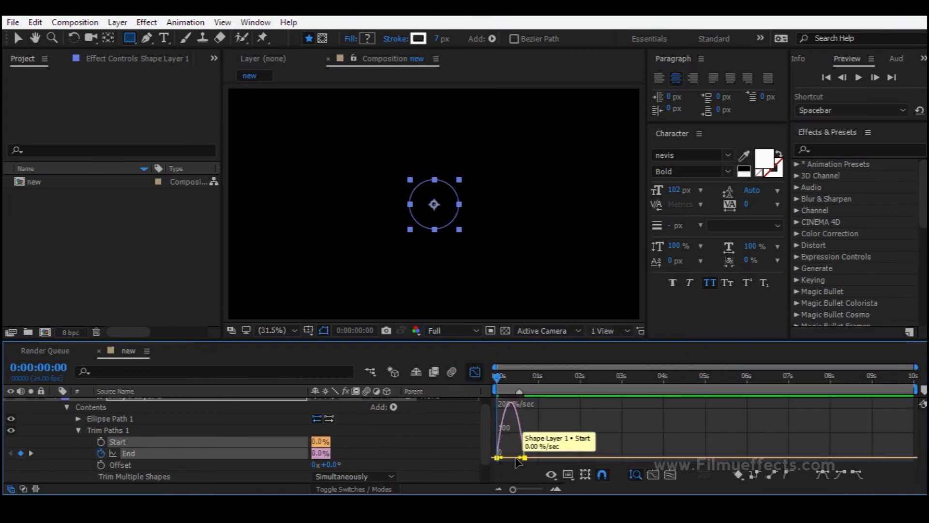
click(475, 372)
- Play the circle's trim animation from the start of the composition, stop it, and collapse Shape Layer 1
click(508, 386)
drag(508, 387, 443, 380)
key(space)
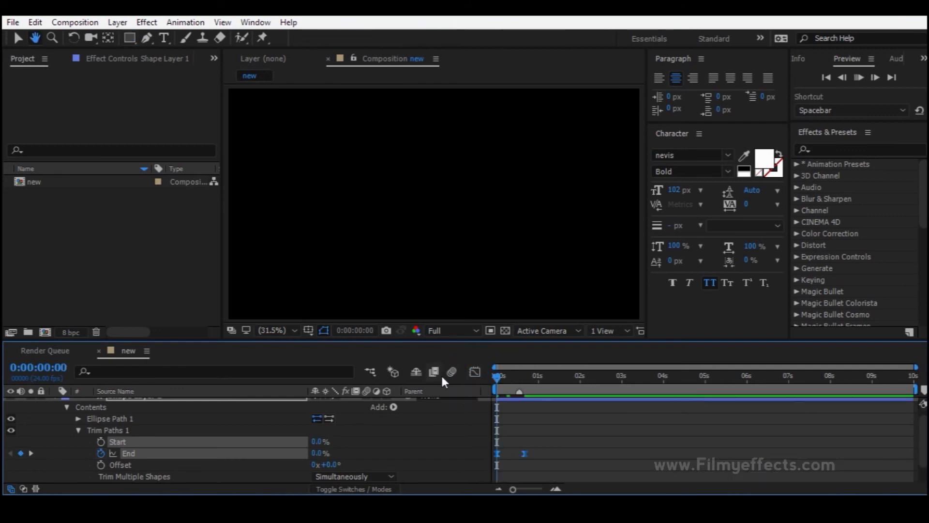
drag(505, 381, 469, 382)
key(space)
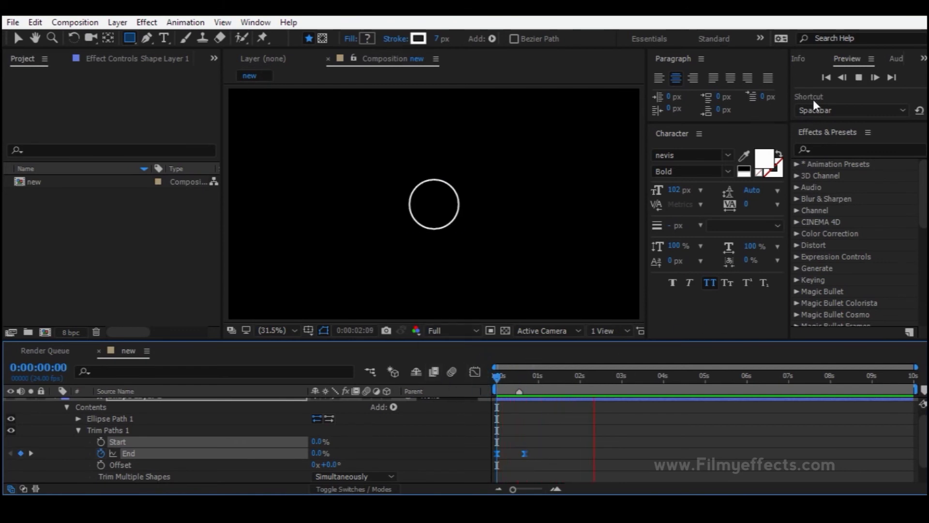
key(space)
click(55, 404)
click(106, 433)
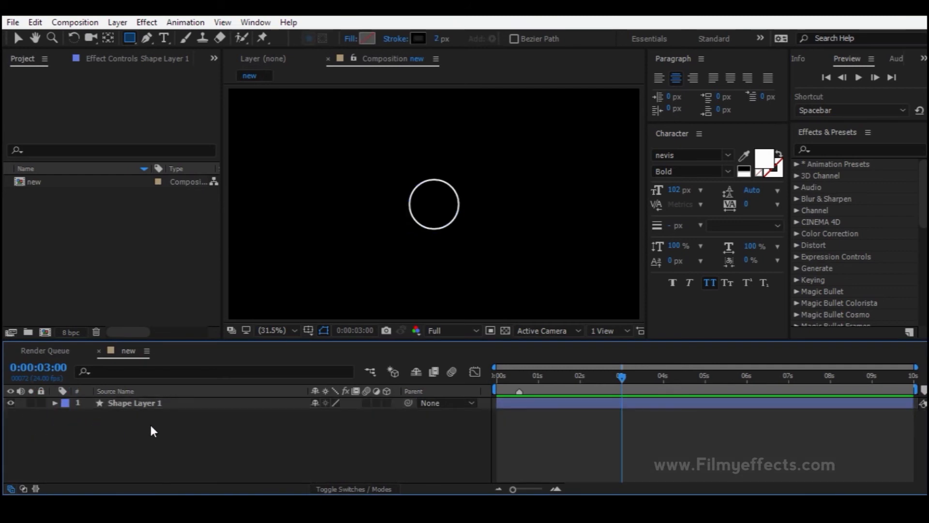
click(149, 402)
click(178, 438)
click(141, 403)
click(151, 414)
click(147, 404)
click(154, 422)
- Add an adjustment layer above Shape Layer 1 and select it
right_click(148, 442)
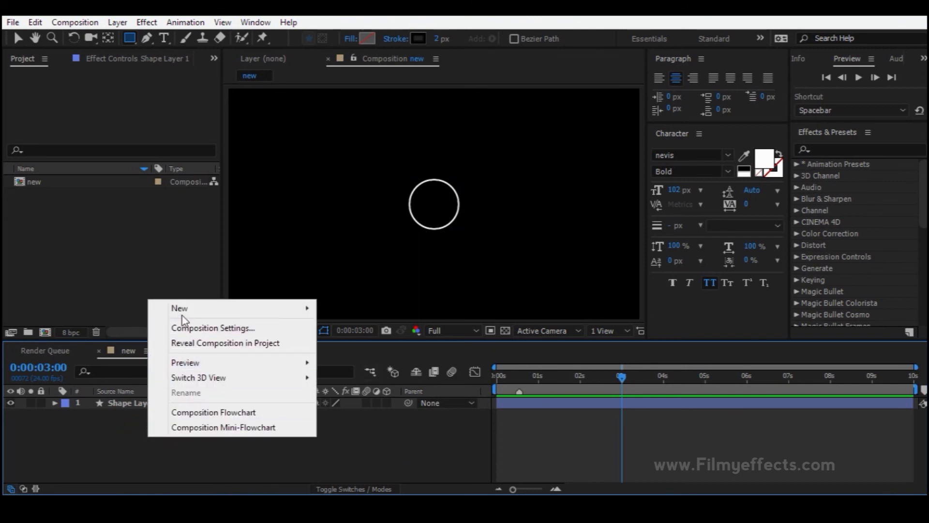
mouse_move(311, 315)
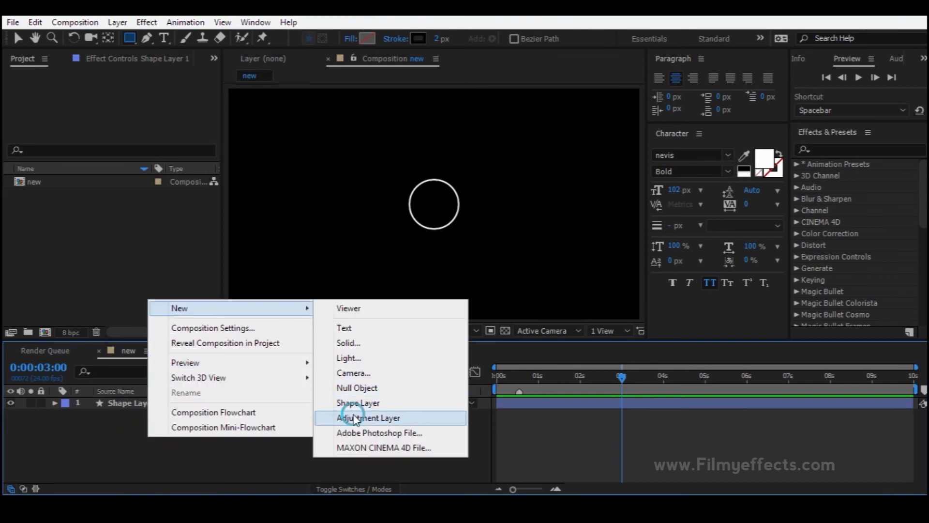
click(354, 417)
click(154, 428)
click(169, 402)
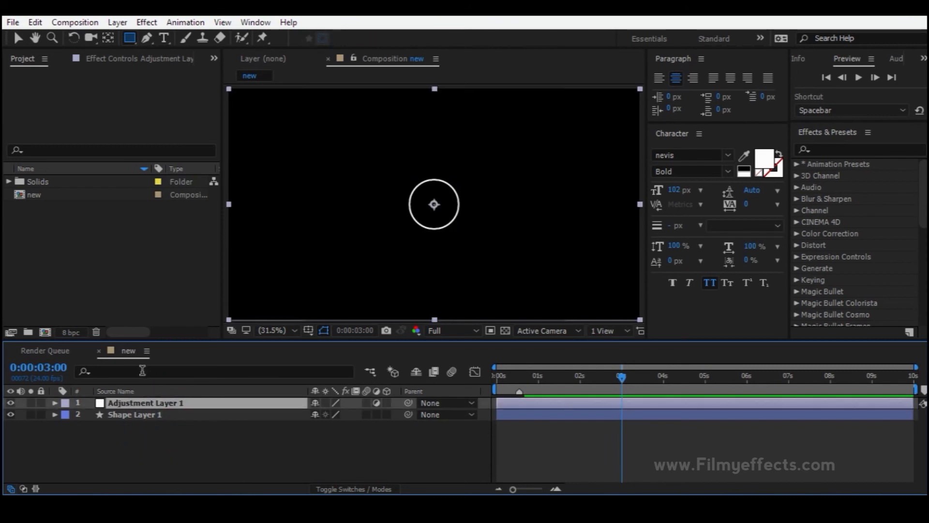
click(161, 466)
click(164, 416)
click(163, 428)
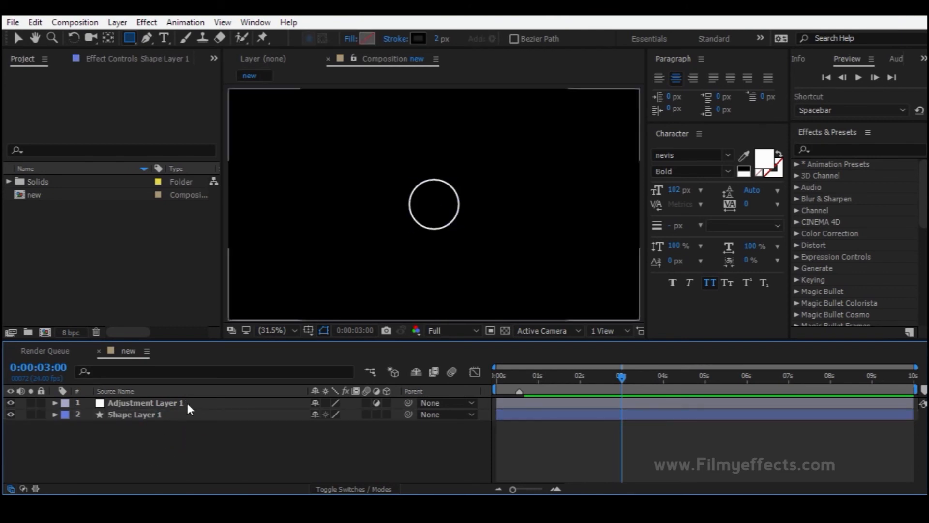
click(187, 402)
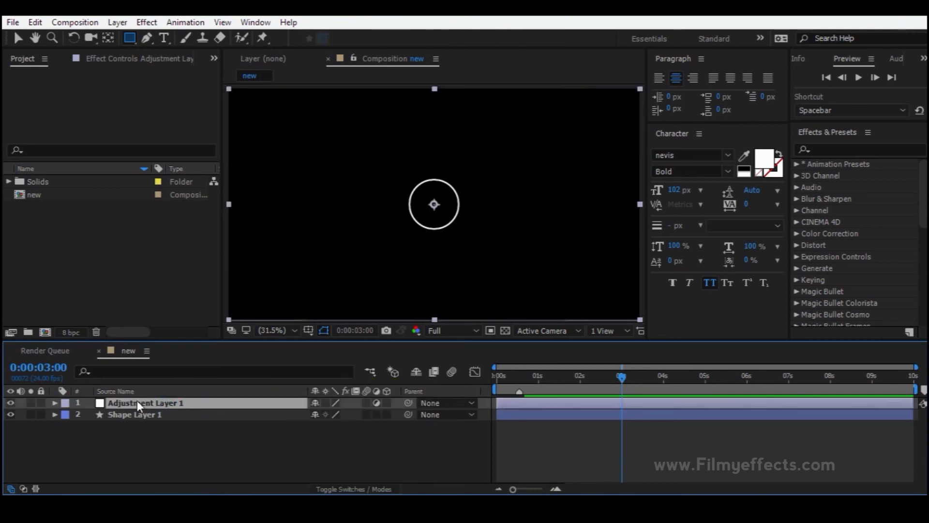
- Import the Thai Engal Thamizh Naadey teaser video from the Desktop folder beneath the adjustment layer and delete Shape Layer 1
mouse_move(353, 493)
click(353, 436)
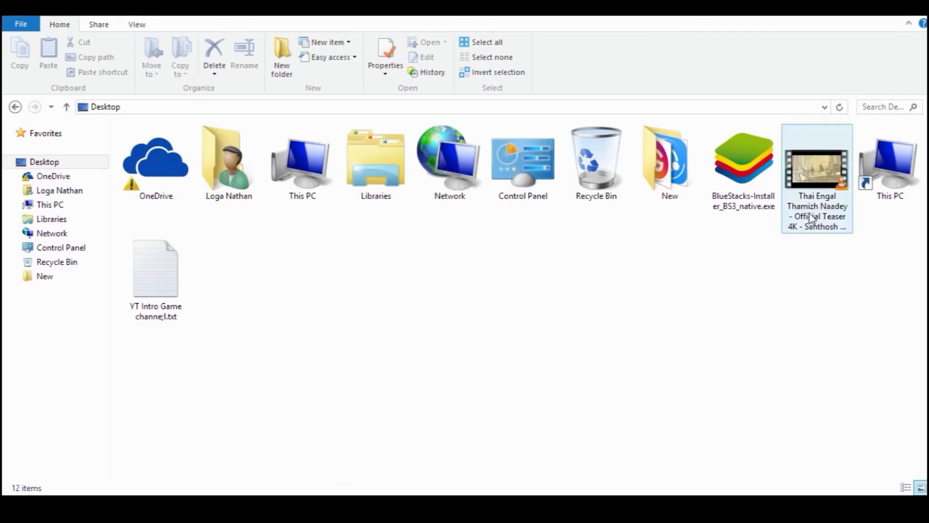
drag(814, 216, 104, 445)
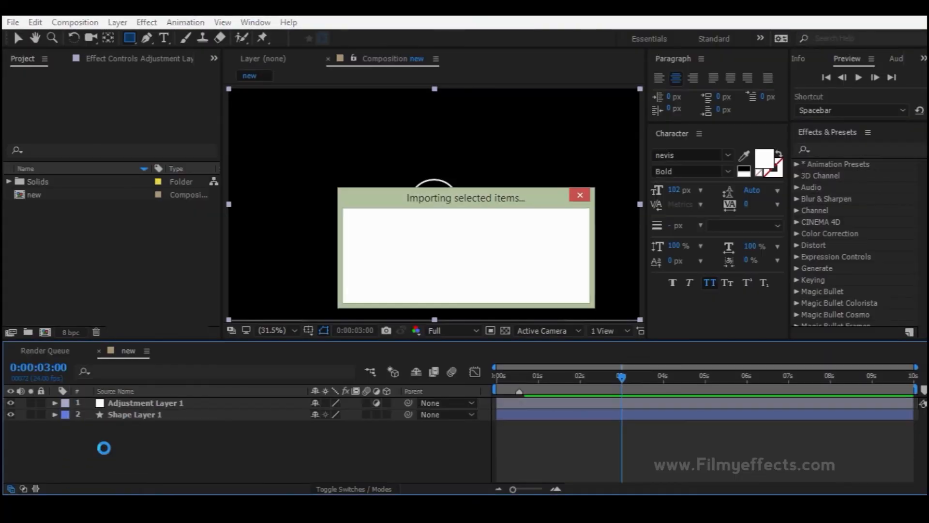
drag(152, 408, 150, 420)
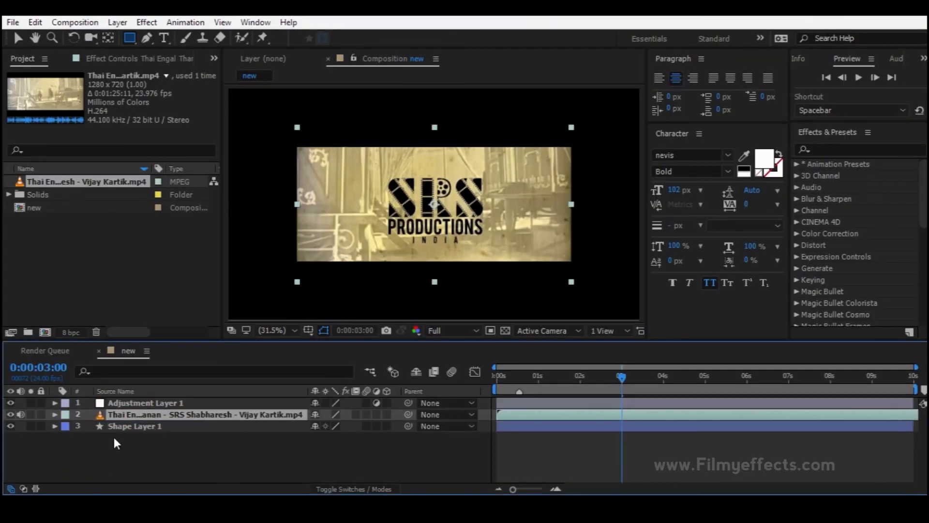
click(132, 425)
key(Delete)
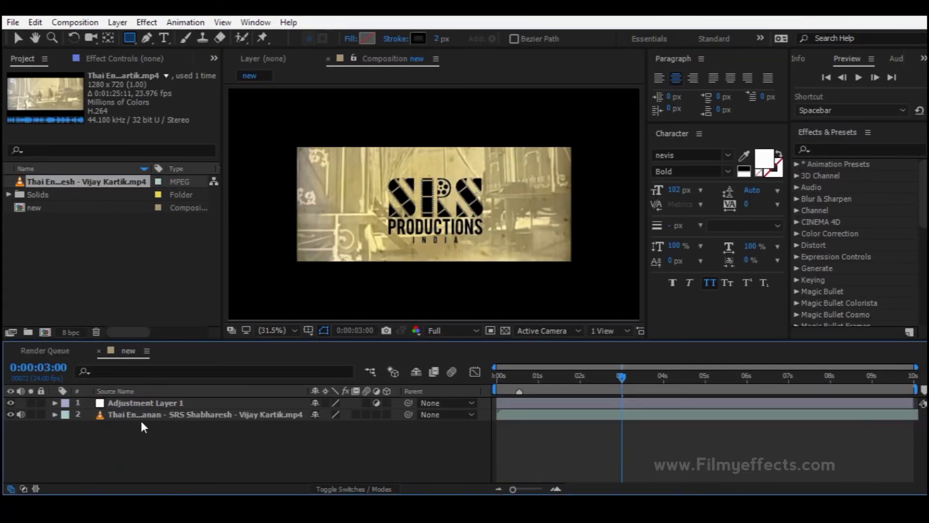
click(146, 412)
click(160, 404)
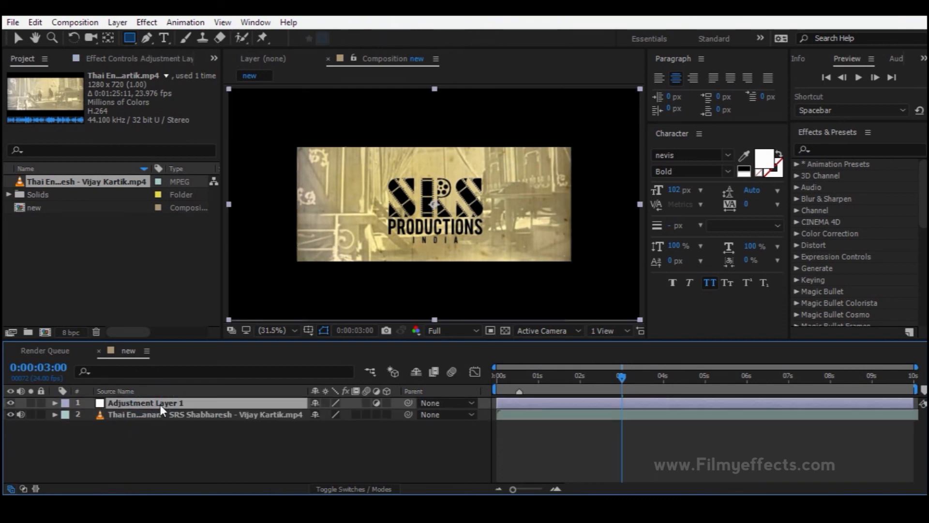
click(143, 415)
click(135, 461)
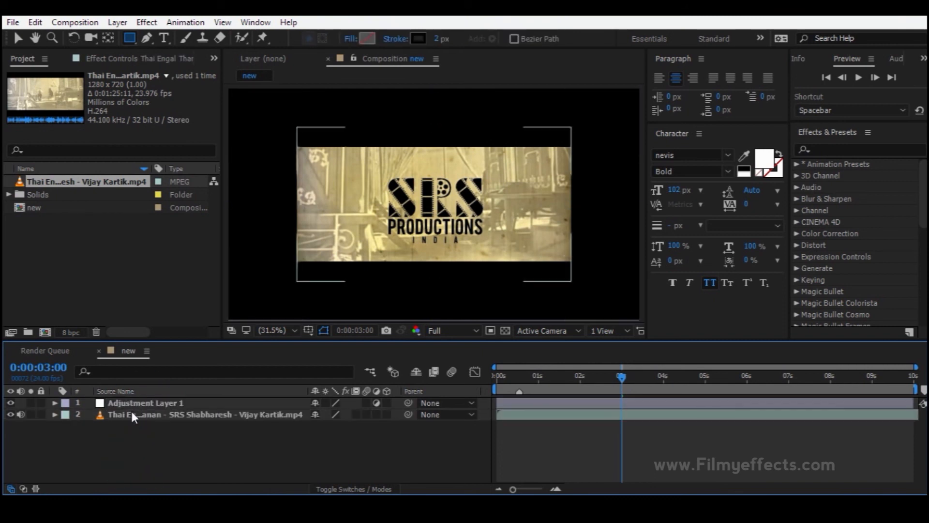
click(131, 406)
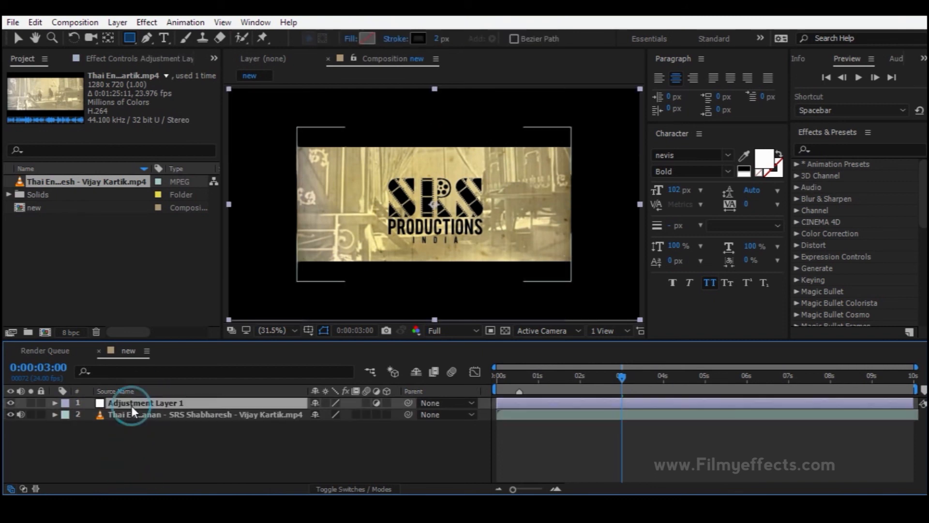
- Scale the teaser video layer to 150% so it fills the width of the composition
click(161, 414)
click(54, 415)
click(66, 427)
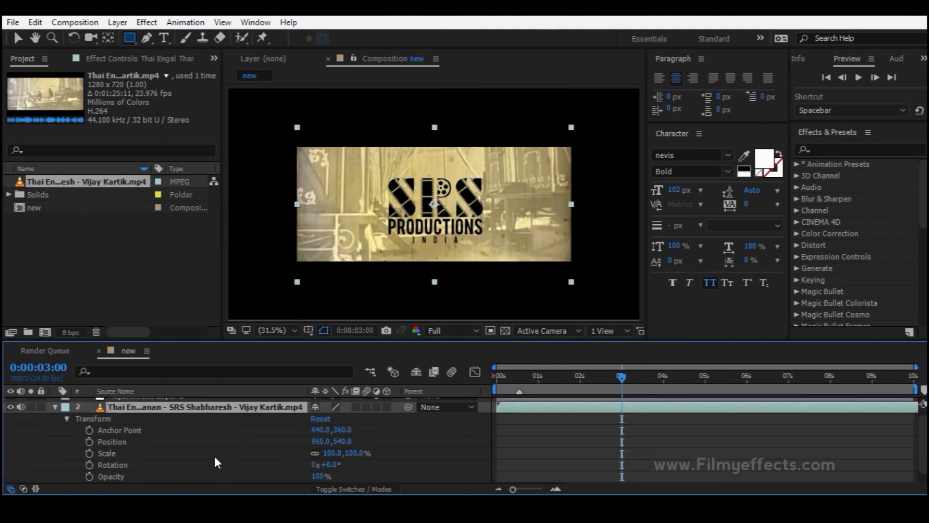
drag(339, 454, 364, 453)
click(333, 452)
text(150)
key(Return)
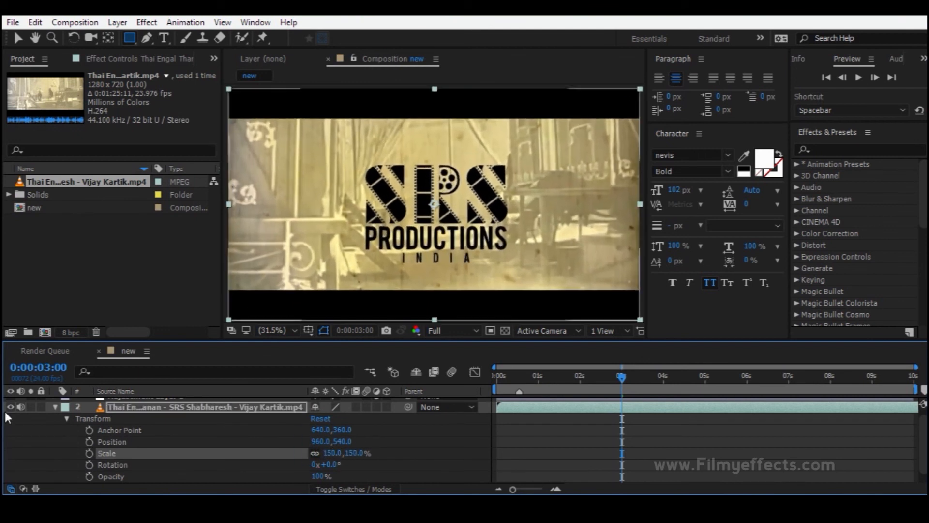
- Collapse the teaser layer's properties and apply the Curves effect to Adjustment Layer 1
click(56, 407)
click(164, 405)
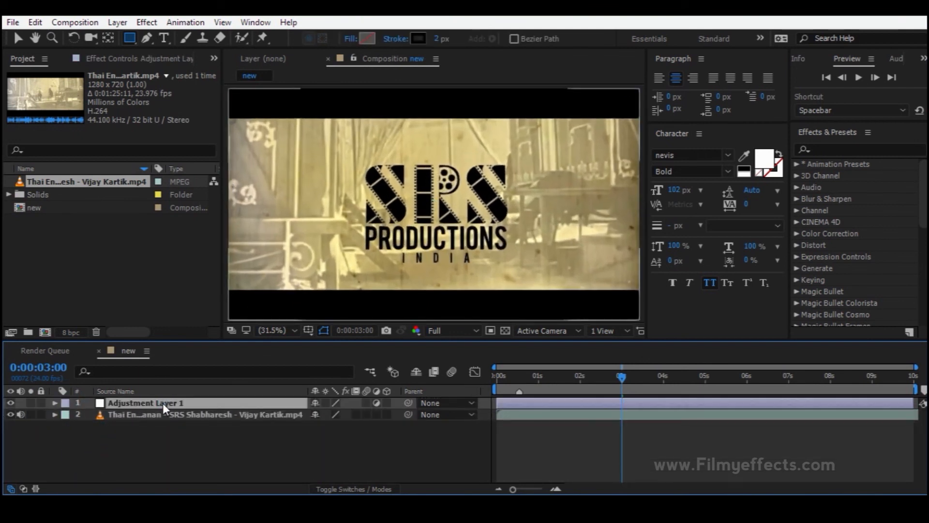
click(866, 149)
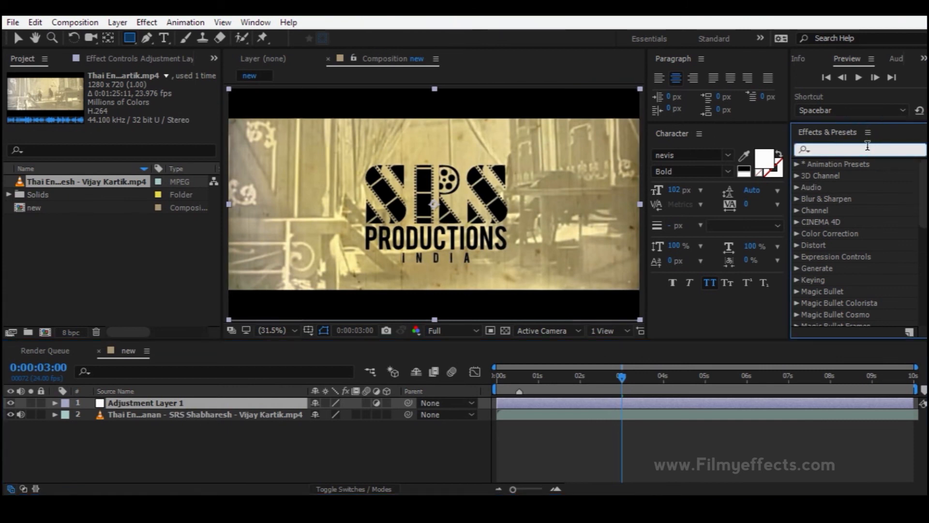
text(curves)
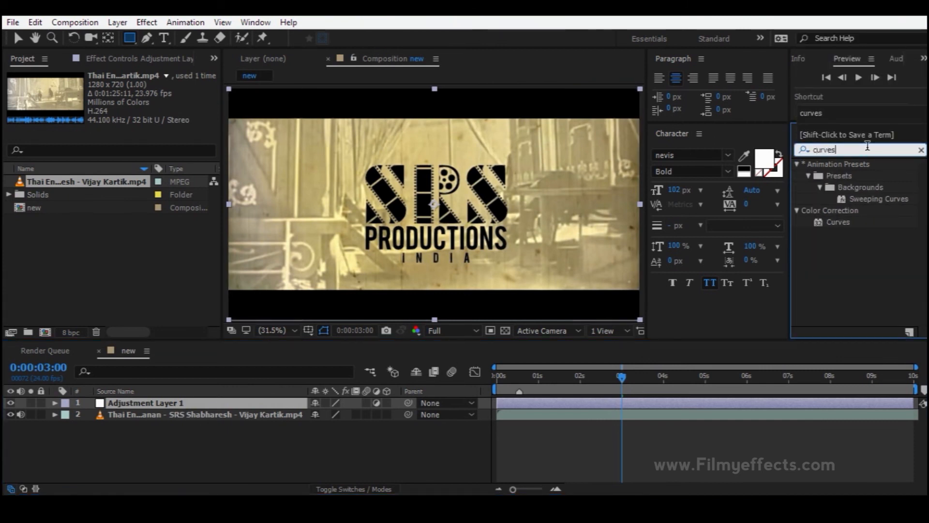
drag(837, 223, 123, 400)
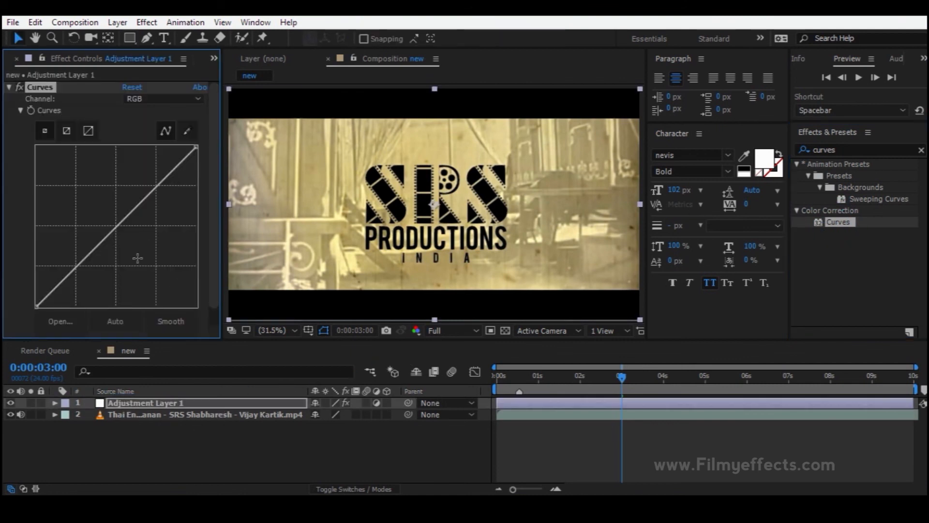
- Slide the teaser video layer earlier in time and set the current time to 0:00:03:04, on the forest bridge shot
drag(601, 415, 174, 420)
drag(740, 413, 552, 421)
drag(552, 379, 628, 377)
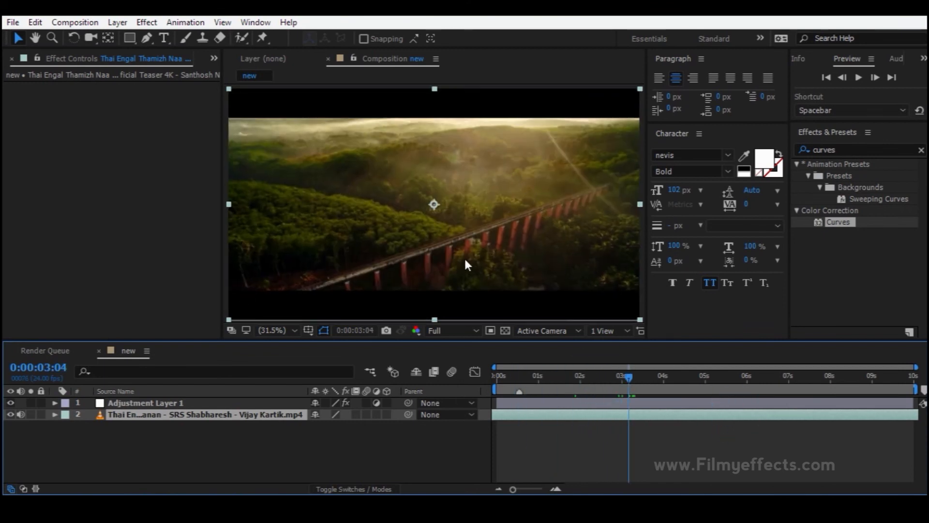
- Shape the adjustment layer's RGB curve into an S by lowering the shadows and raising the highlights
click(111, 405)
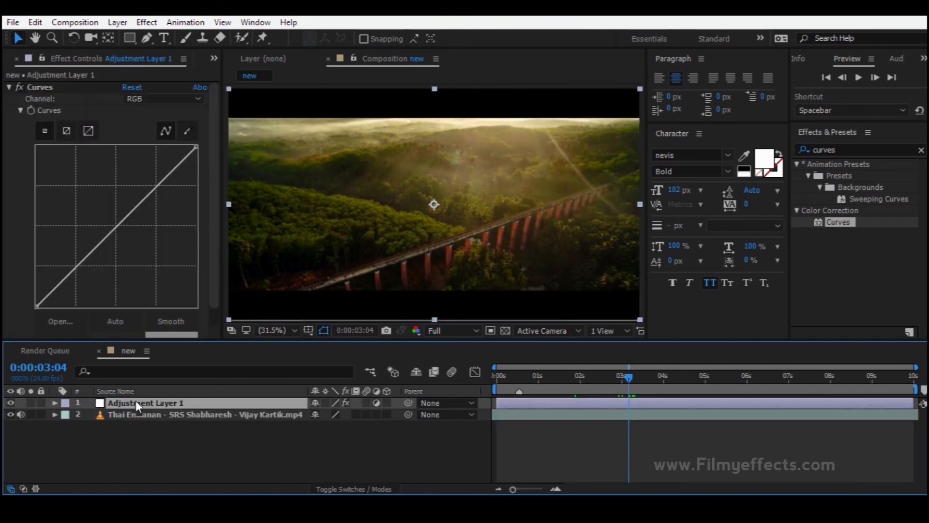
click(73, 261)
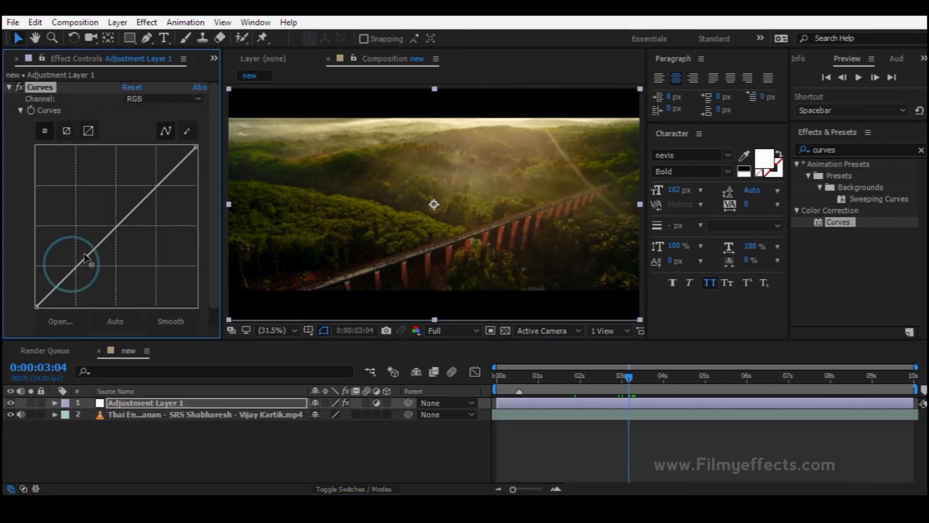
click(156, 187)
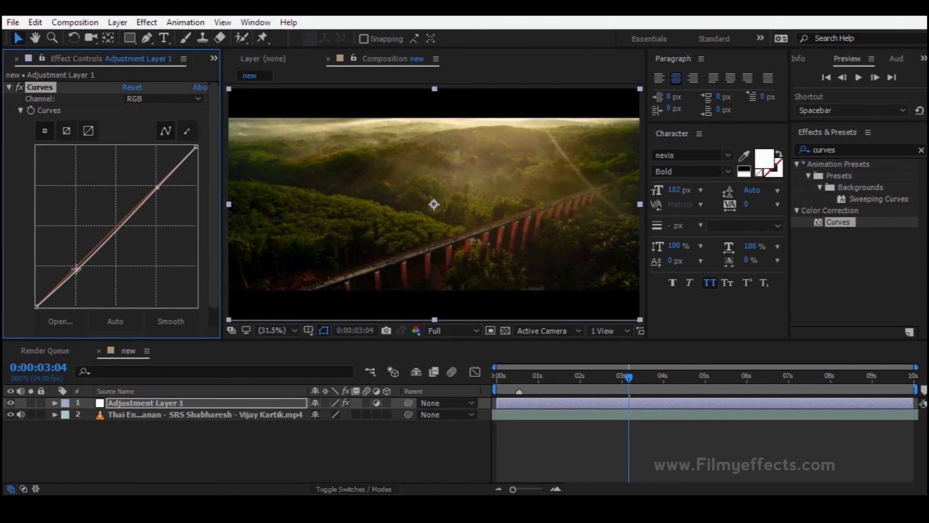
drag(77, 268, 81, 277)
mouse_move(161, 182)
mouse_down()
mouse_move(161, 191)
mouse_move(146, 175)
mouse_up()
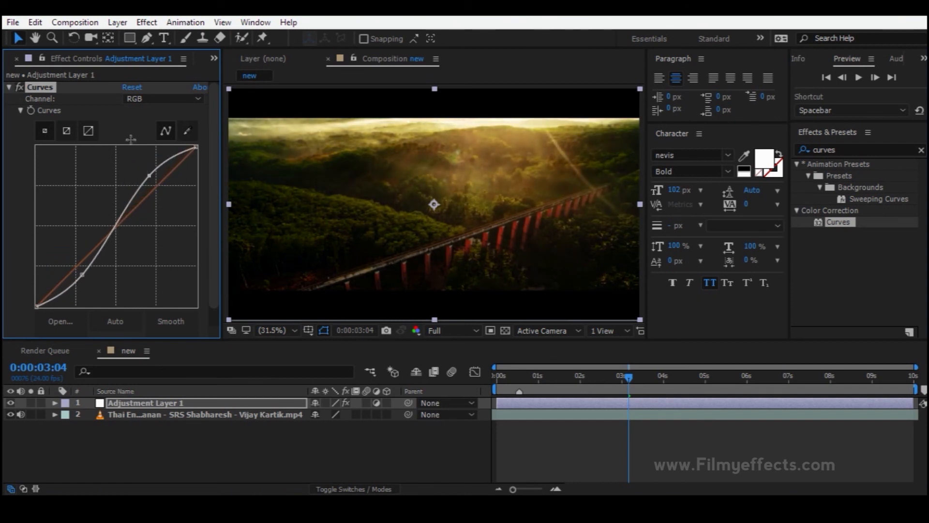
- Raise the midtones of the Red, Green and Blue curves individually, lifting red less than green and blue
click(136, 97)
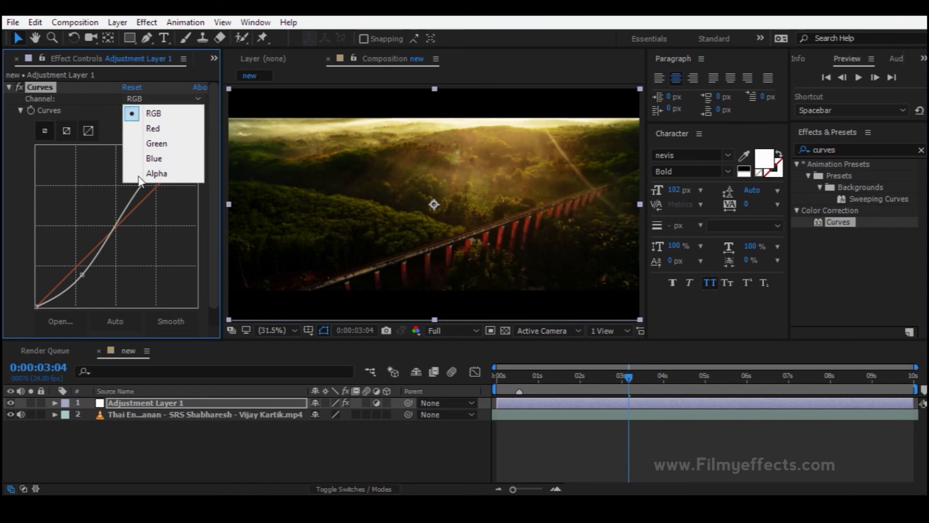
click(152, 130)
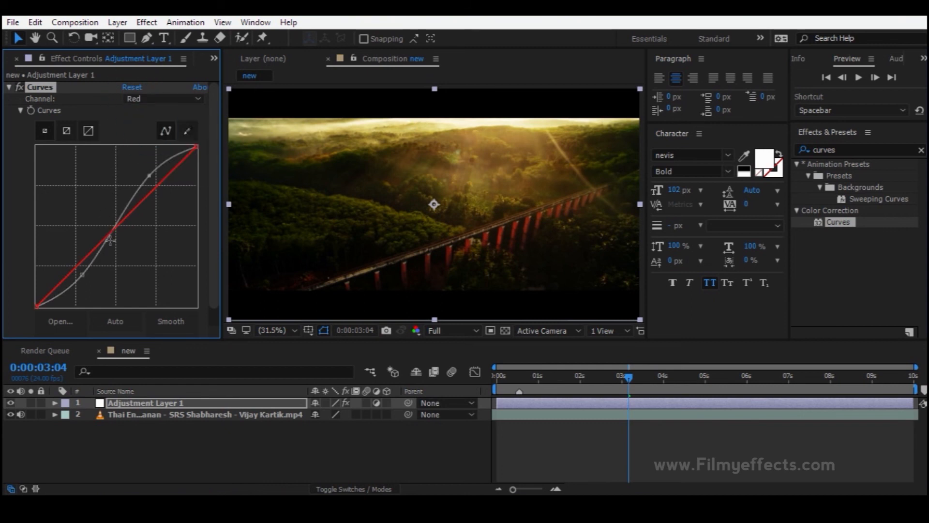
drag(108, 227, 101, 224)
click(155, 99)
click(143, 137)
drag(103, 222, 117, 240)
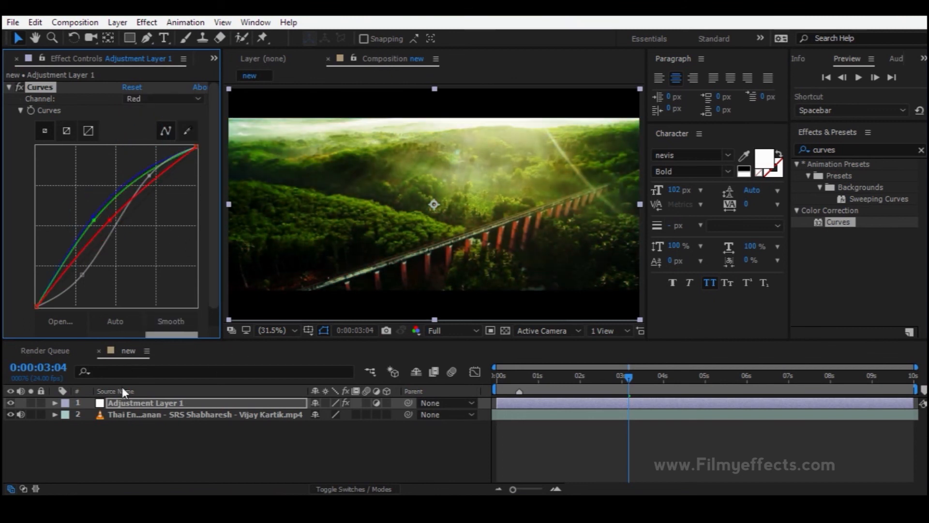
- Hide Adjustment Layer 1 to compare the ungraded teaser footage, and show the adjustment layer again
click(140, 405)
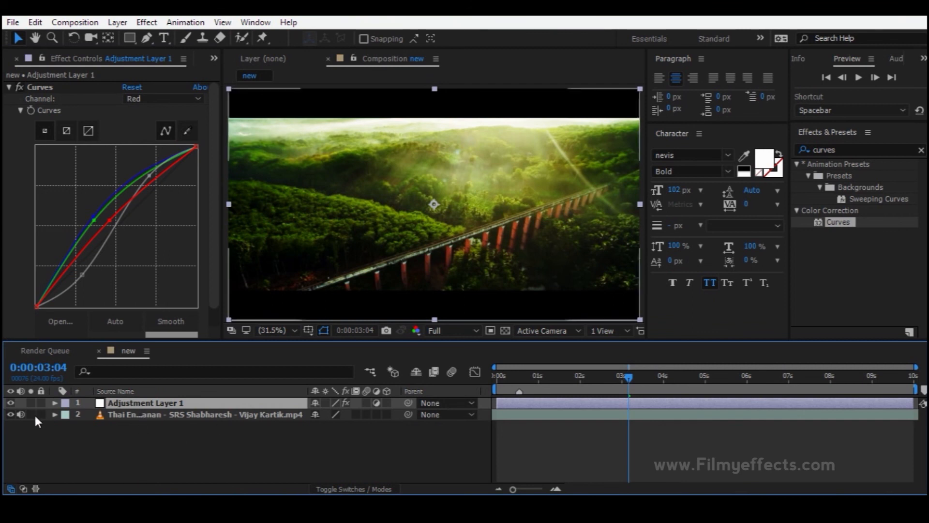
click(10, 403)
click(130, 414)
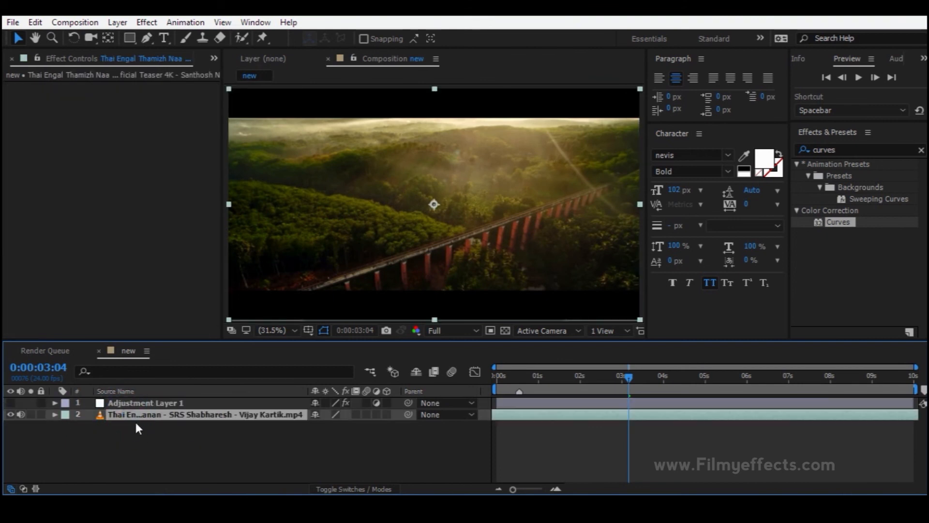
click(139, 403)
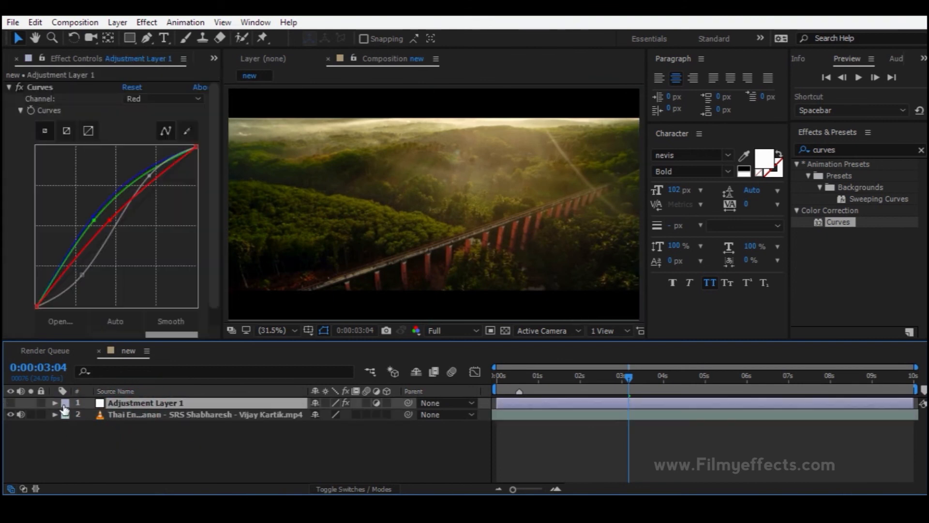
click(11, 403)
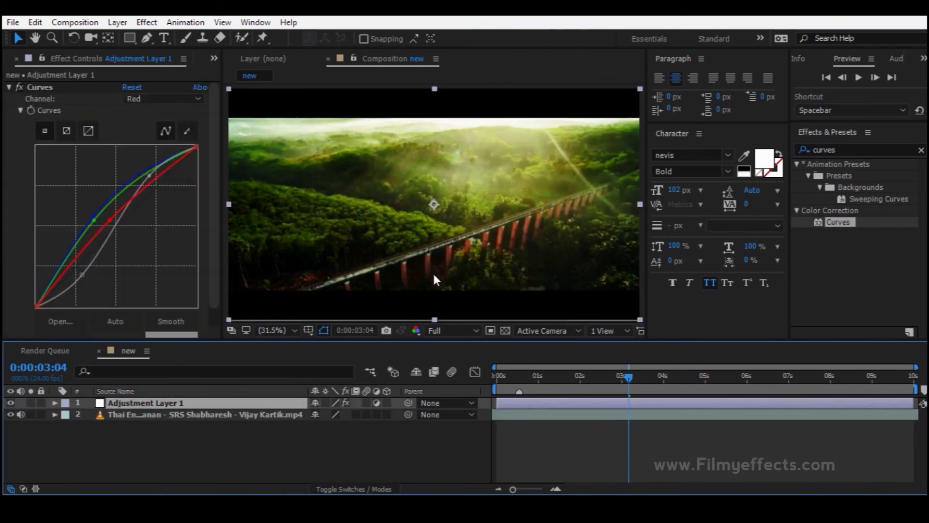
- Examine the timeline's new-item options, including Adobe Photoshop File and MAXON CINEMA 4D File
click(197, 457)
click(168, 402)
right_click(220, 457)
mouse_move(315, 327)
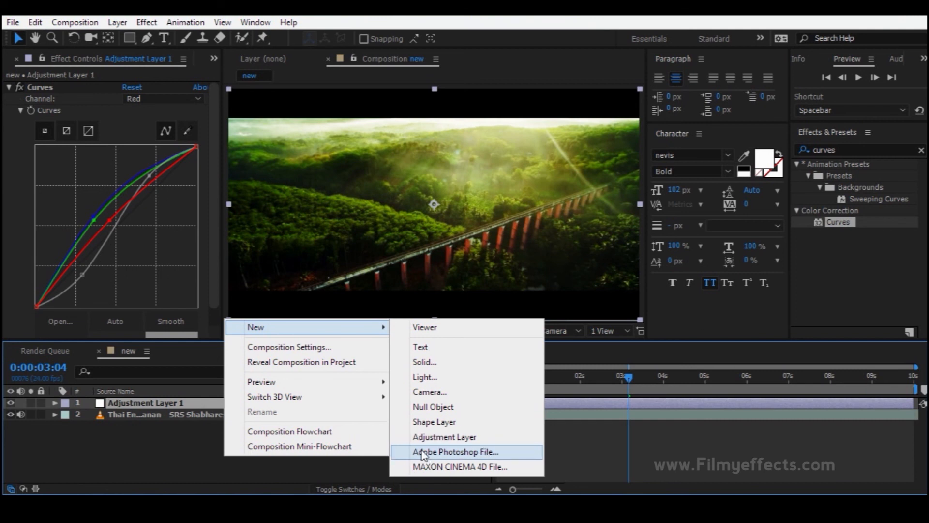
click(129, 452)
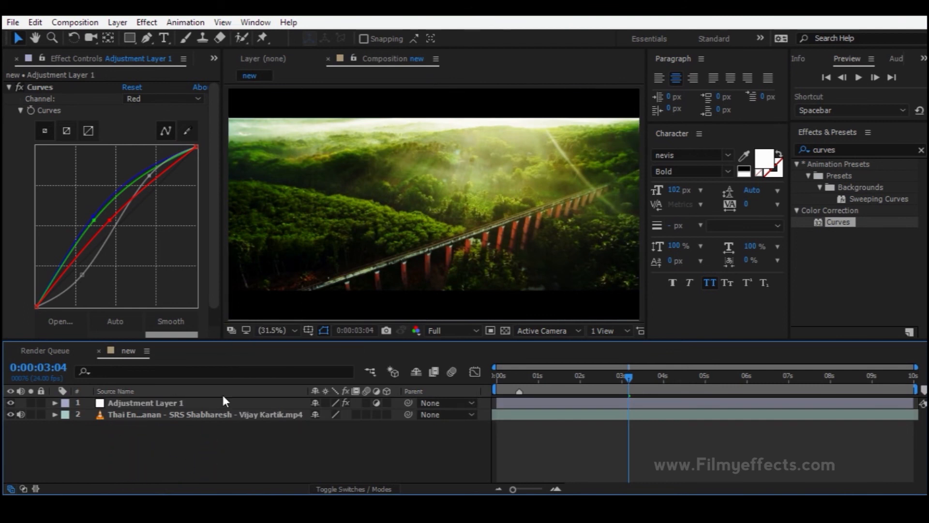
right_click(205, 452)
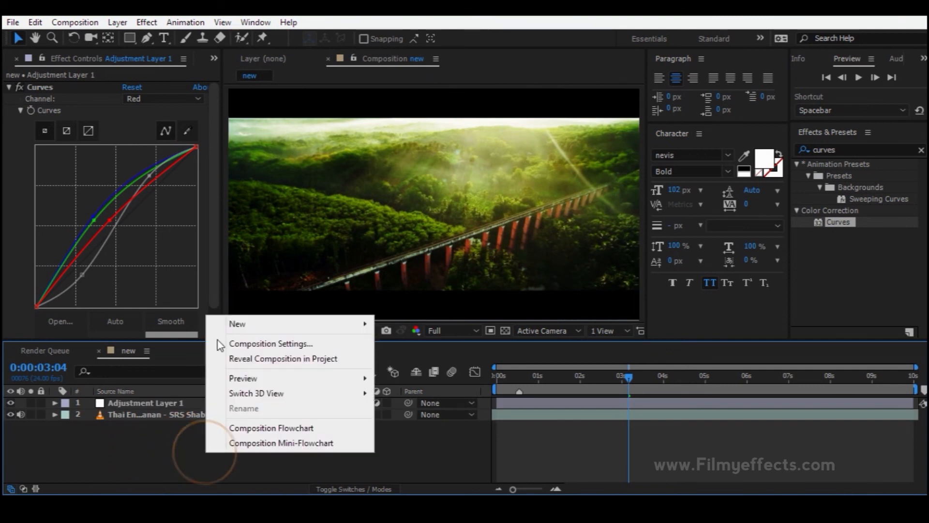
mouse_move(232, 326)
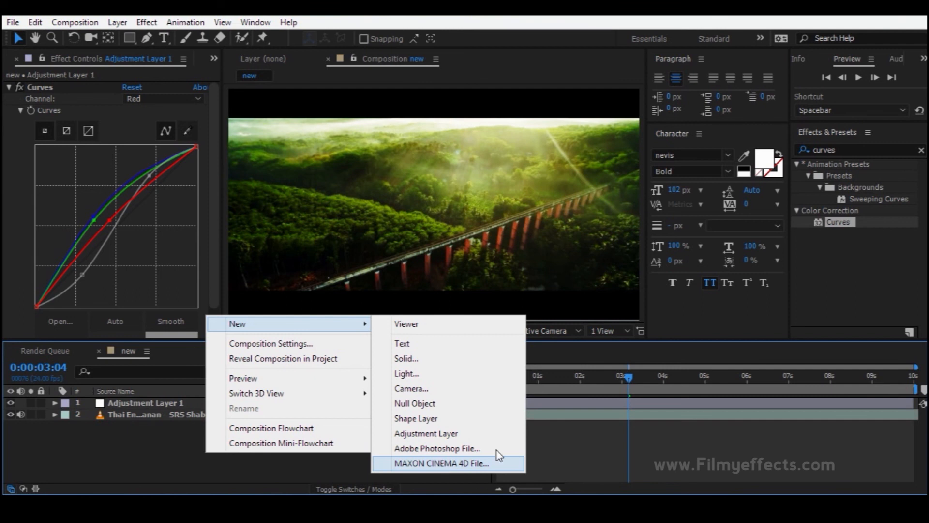
click(162, 449)
right_click(235, 453)
mouse_move(271, 324)
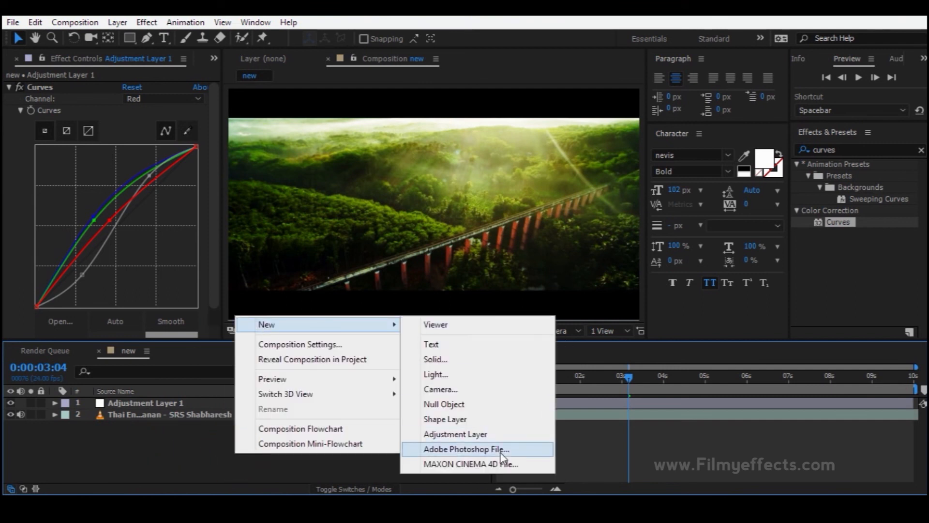
click(126, 434)
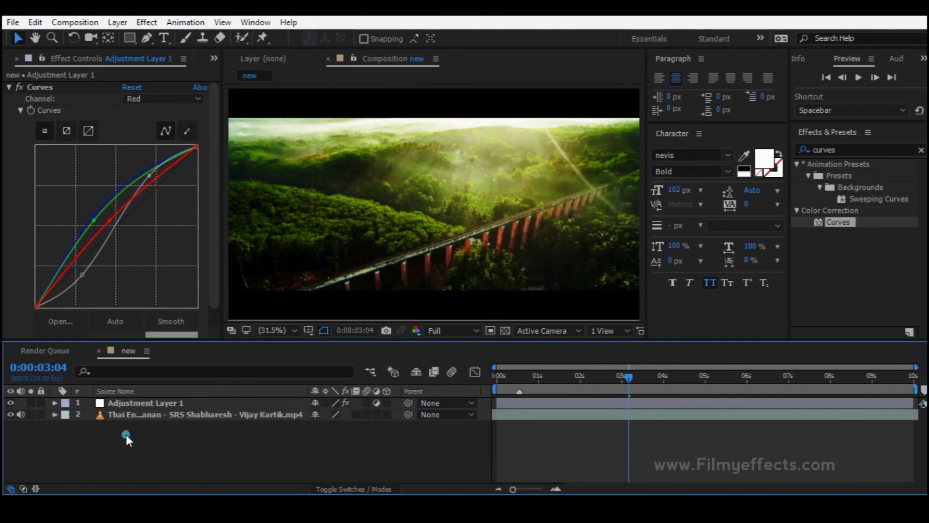
right_click(174, 443)
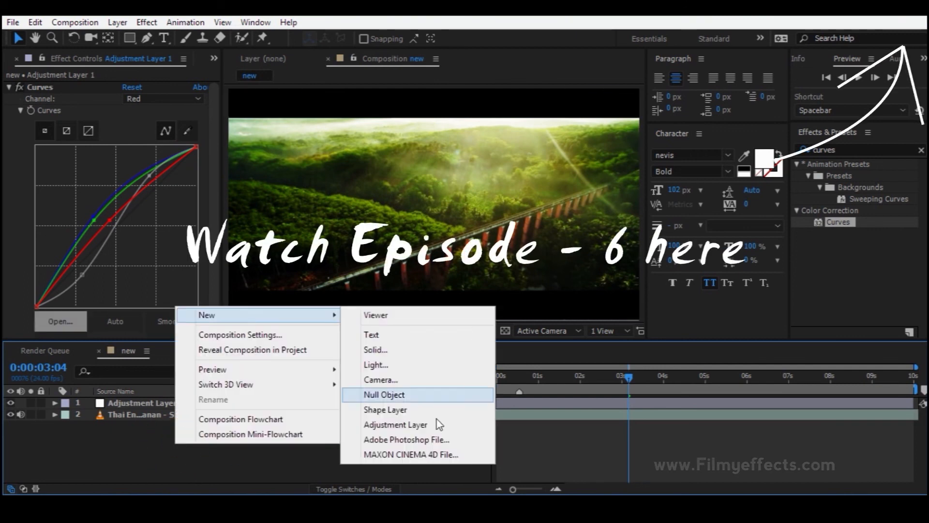